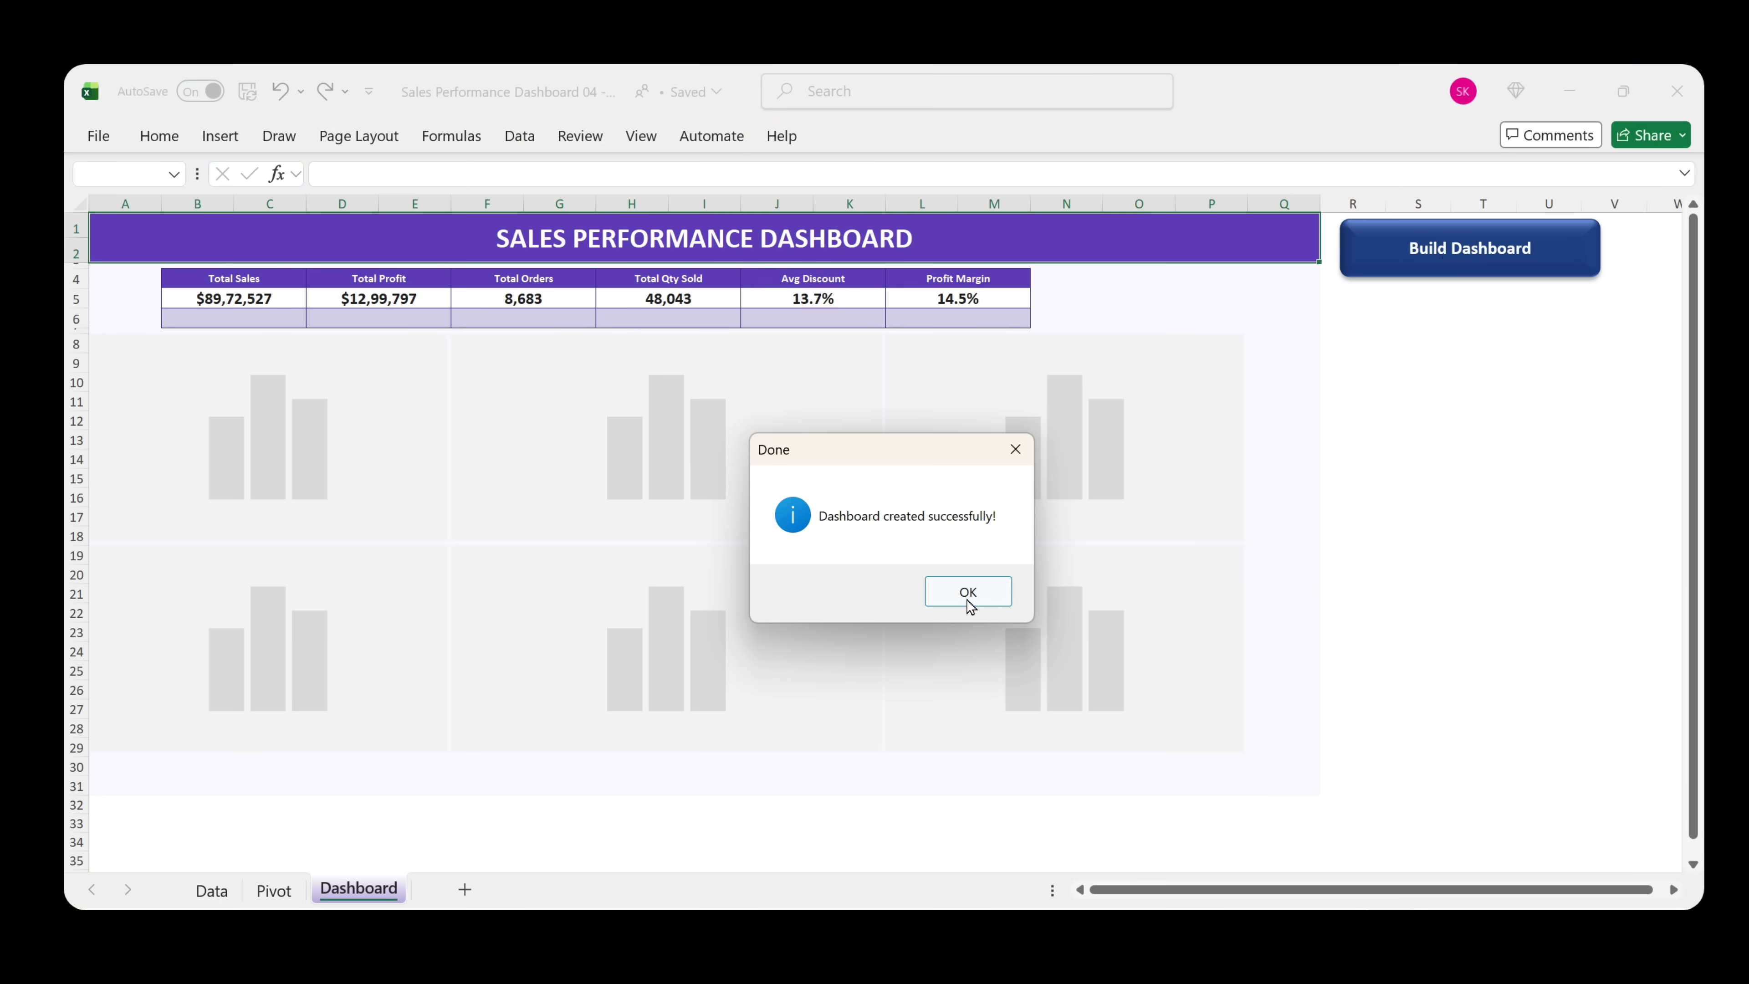
# Dismiss the dashboard completion message and examine the raw sales columns on the Data sheet, from Order ID to Discount
pyautogui.click(969, 599)
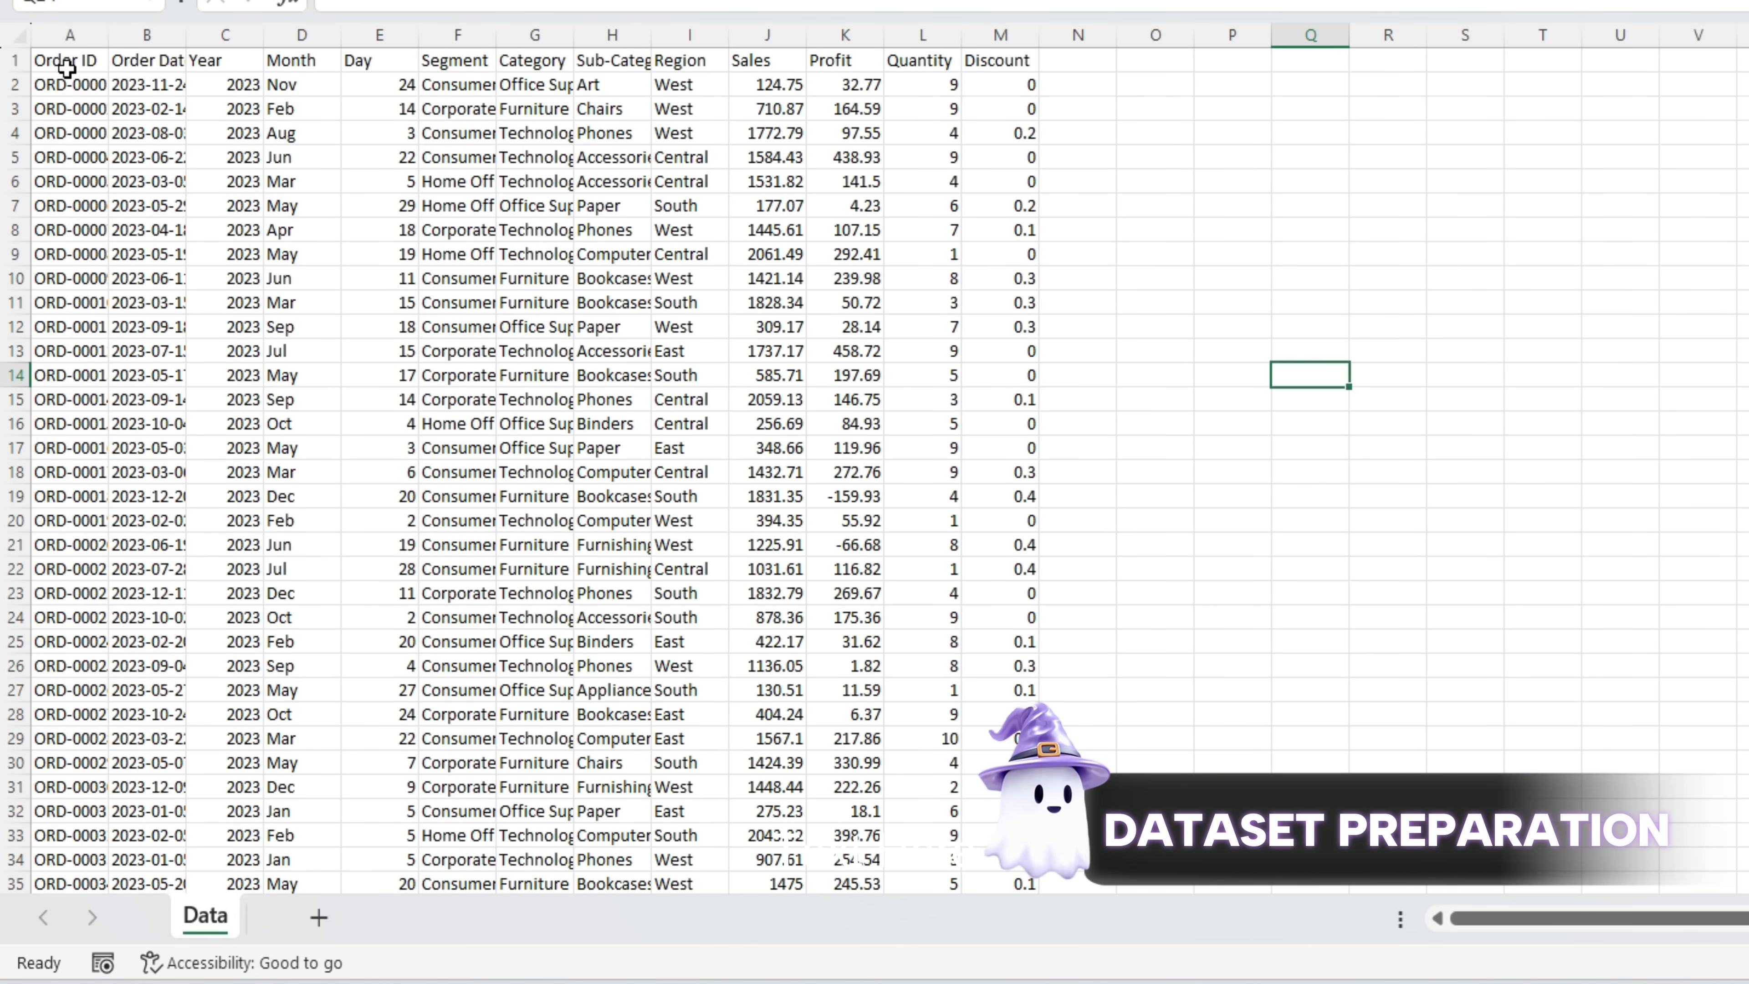
pyautogui.click(50, 255)
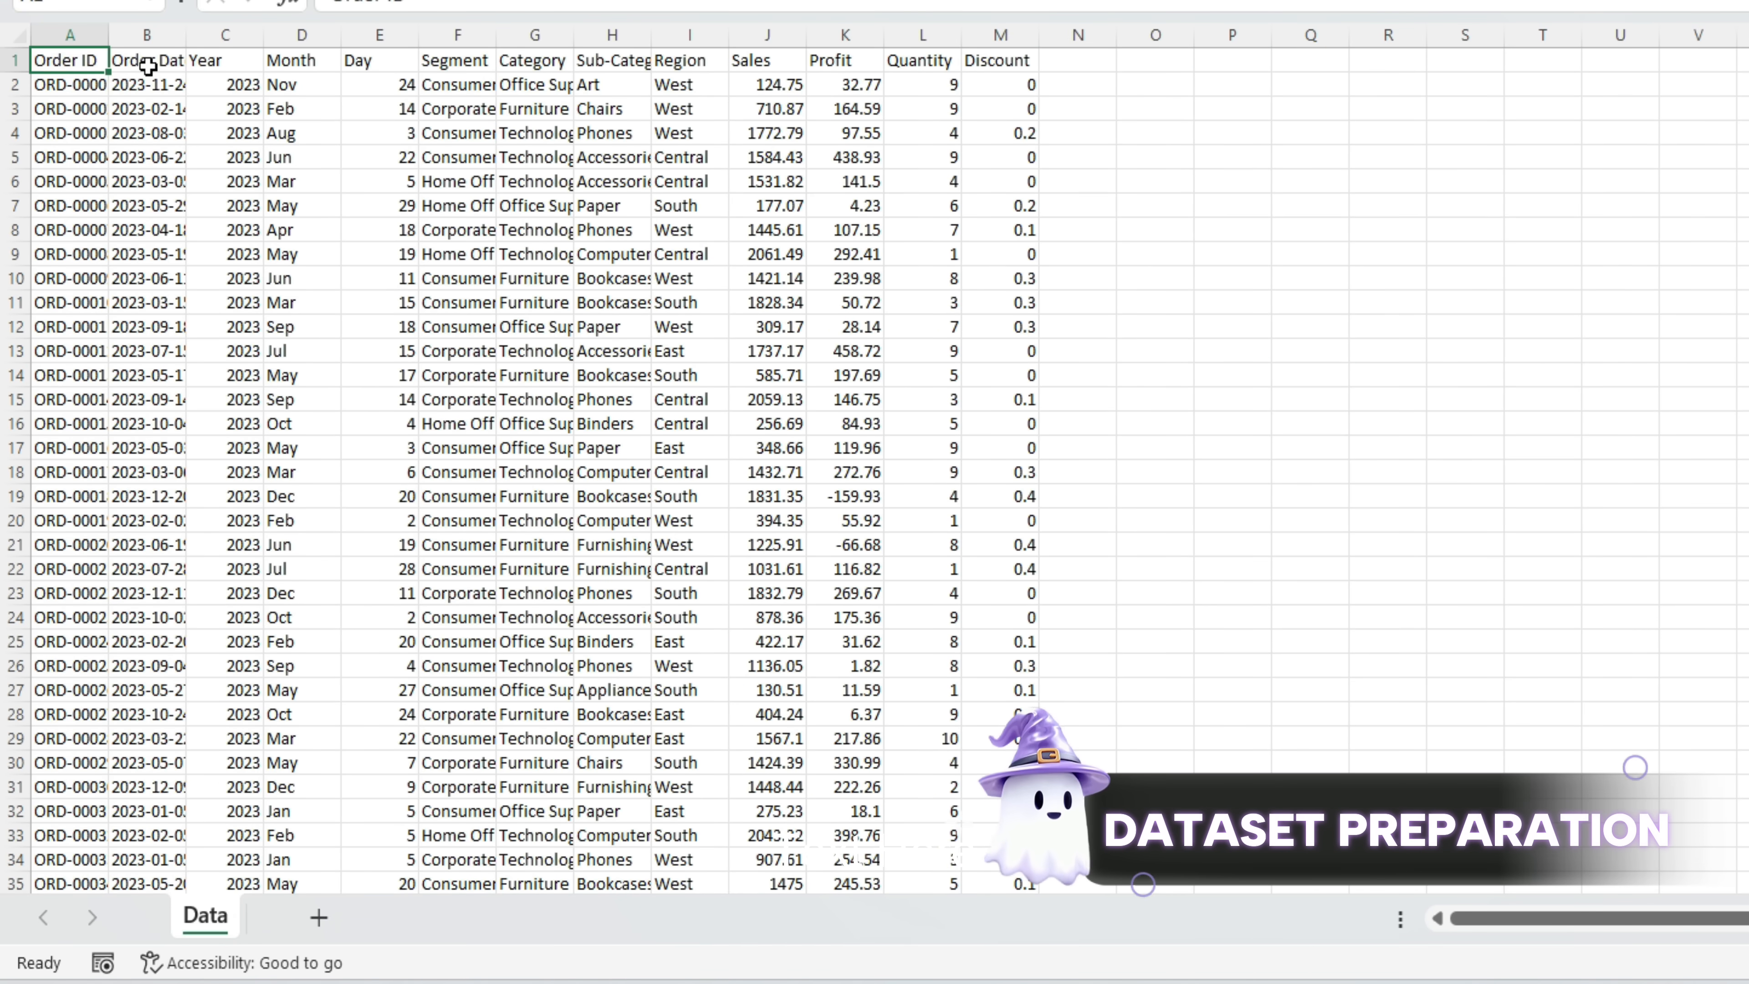
pyautogui.click(141, 66)
pyautogui.click(222, 84)
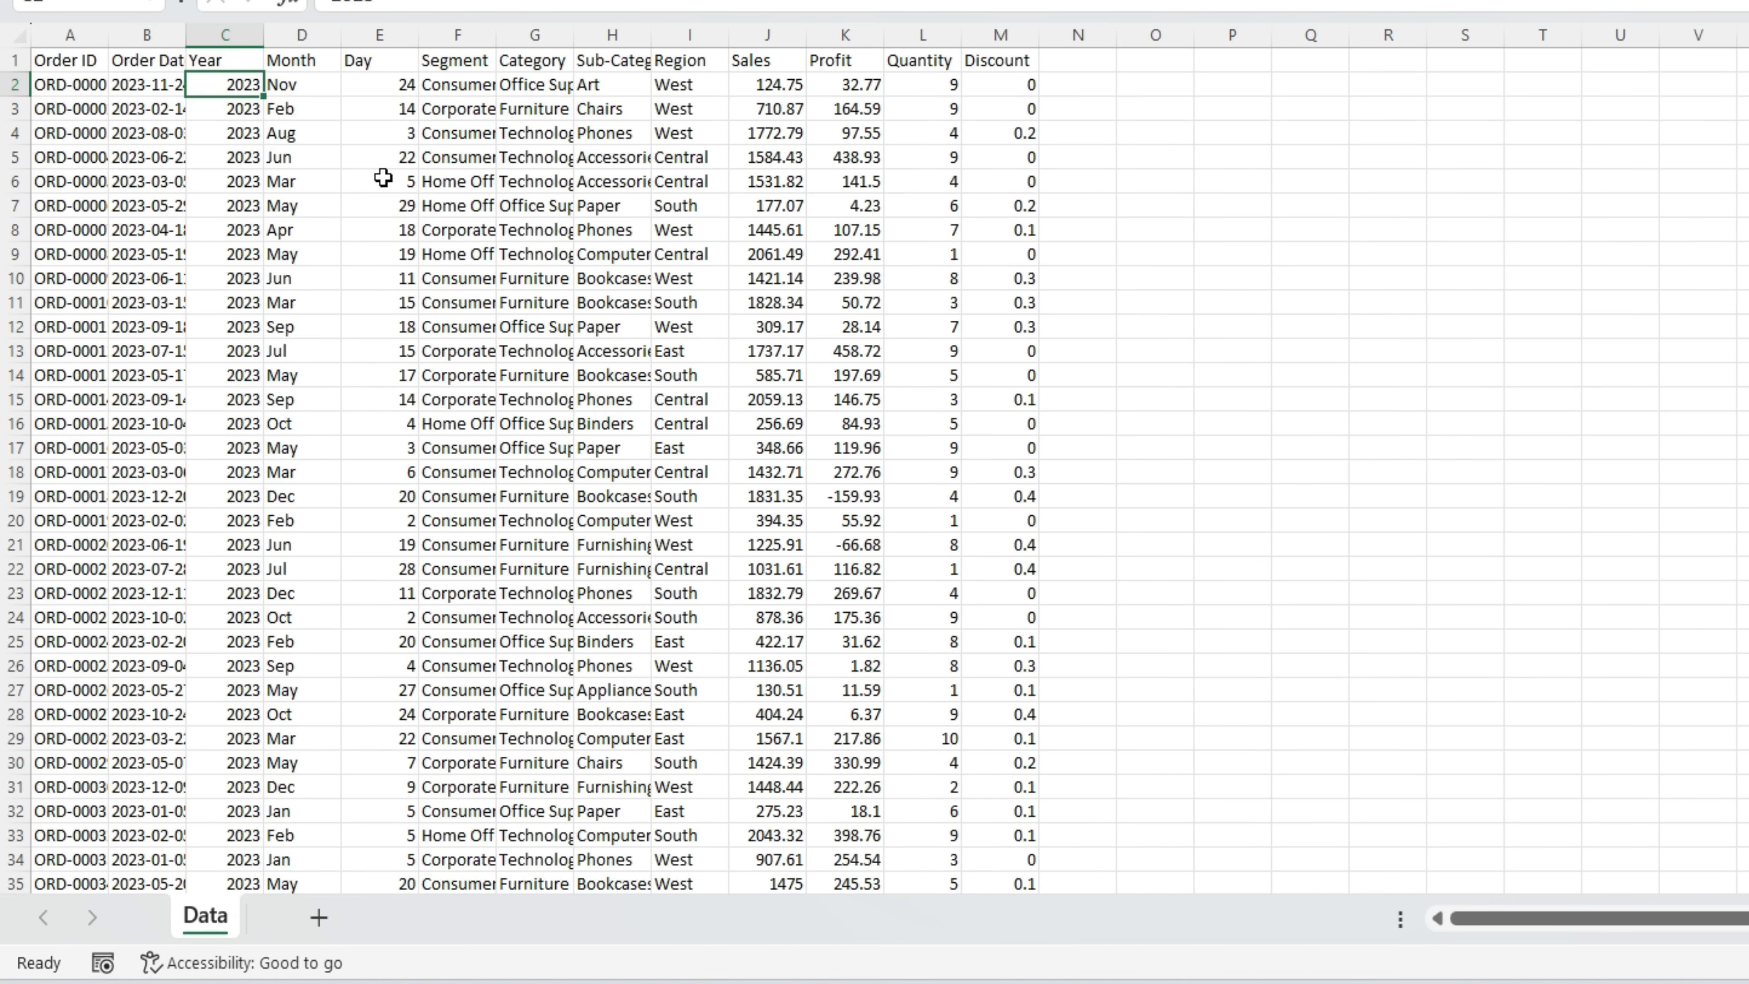
pyautogui.click(385, 159)
pyautogui.click(485, 148)
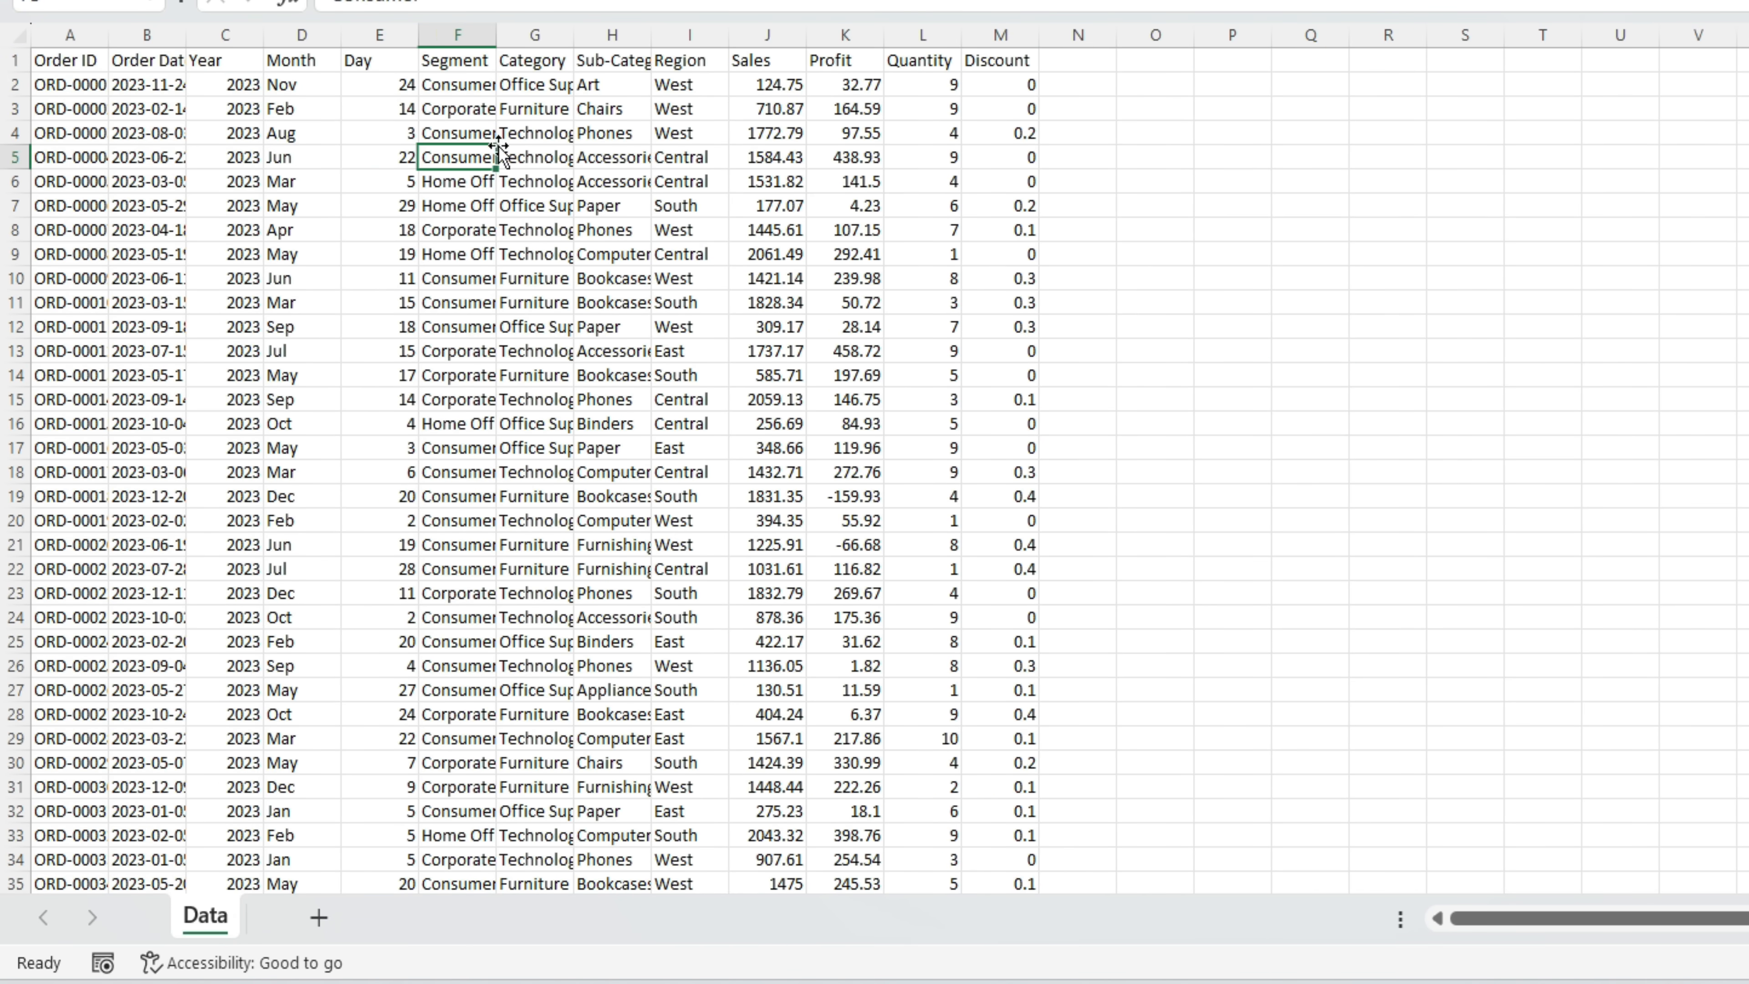
pyautogui.click(658, 138)
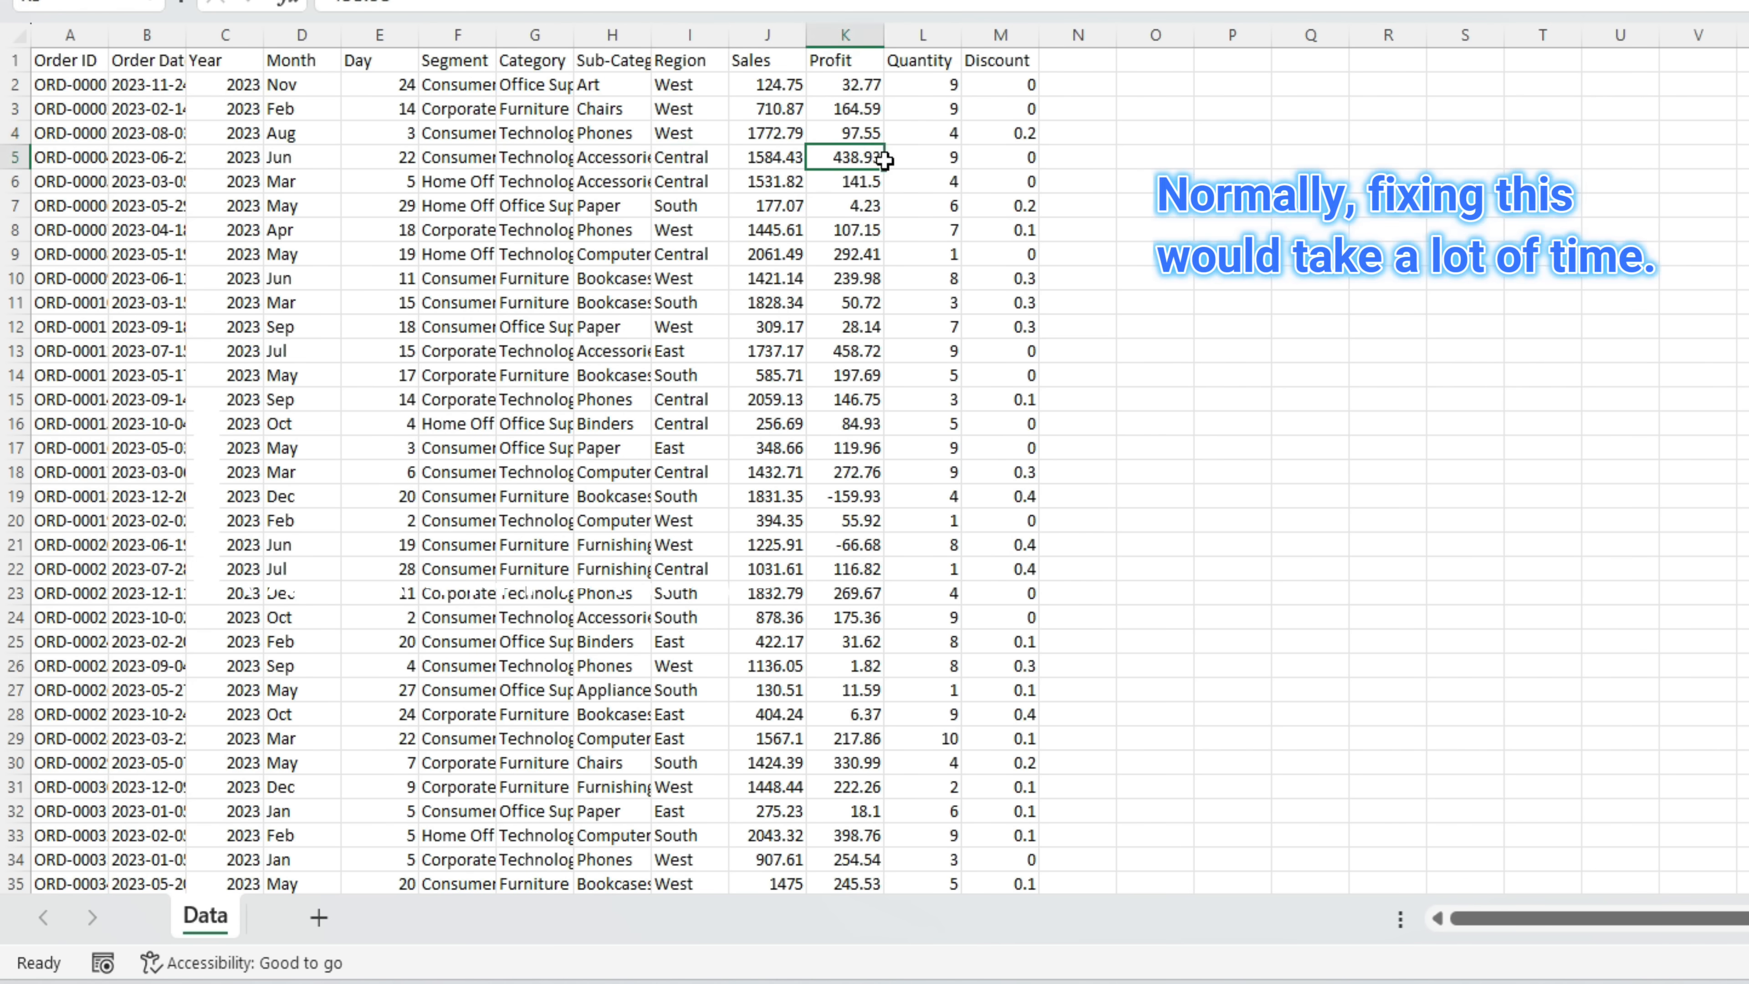
pyautogui.click(978, 179)
pyautogui.click(1129, 207)
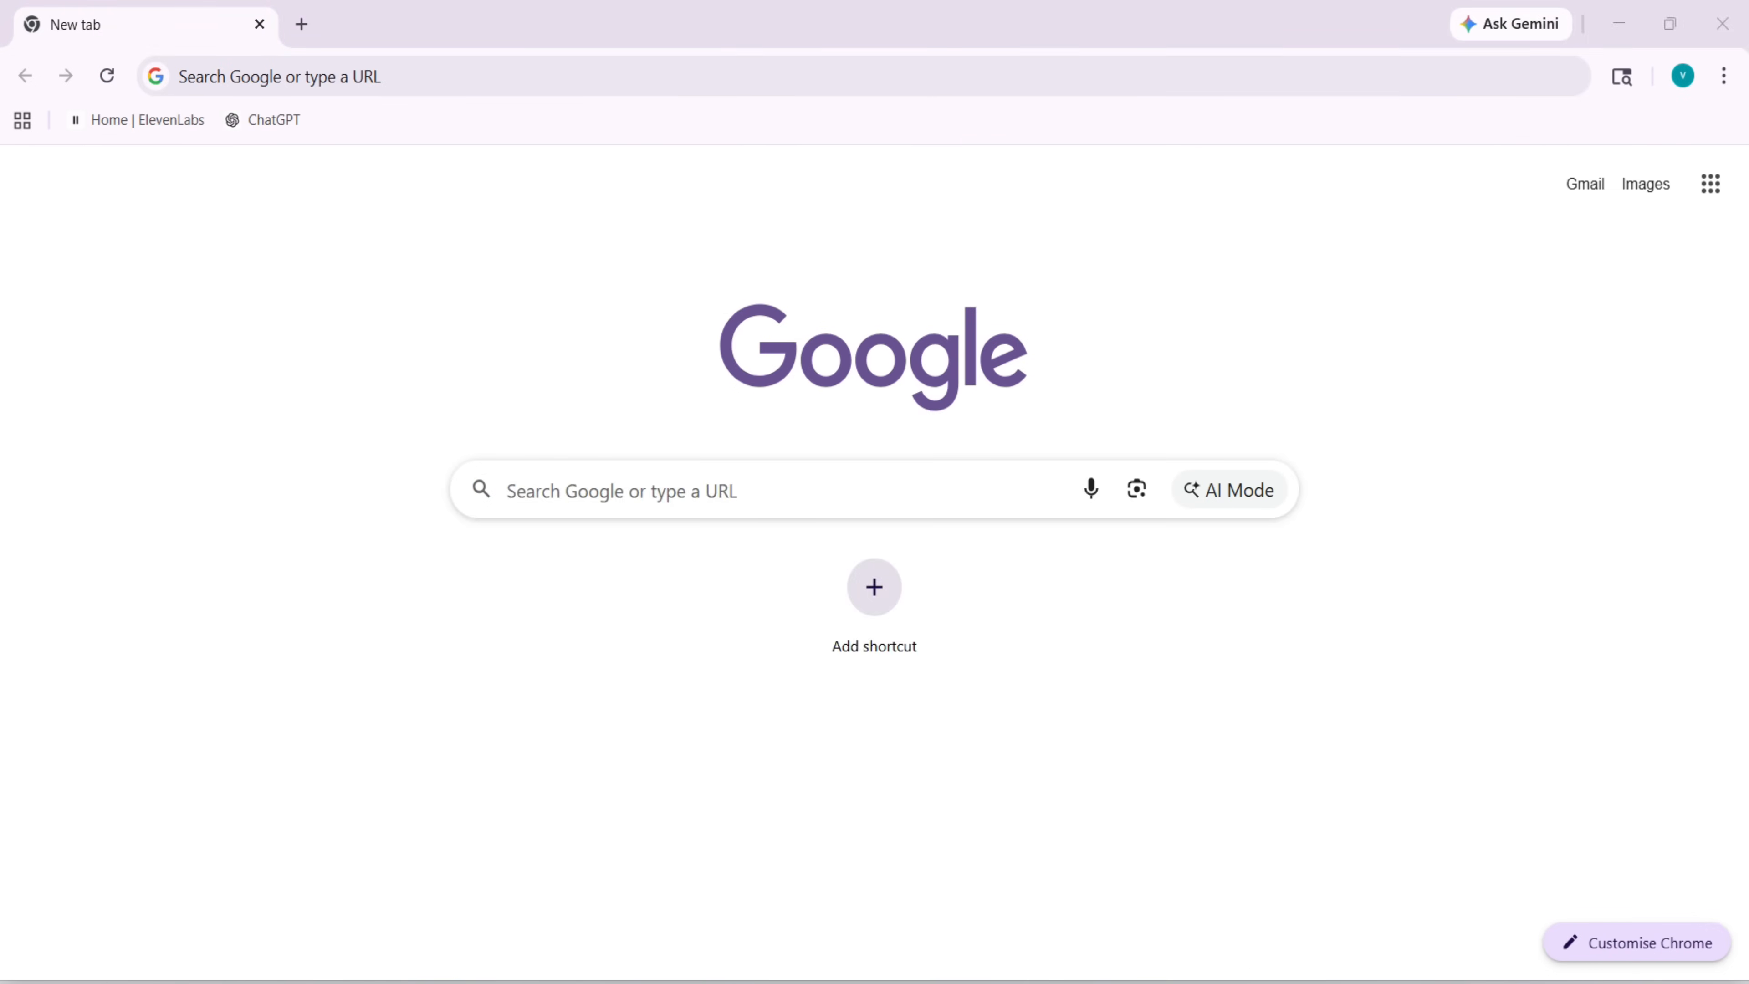
# Search the web for "Claude ai", open the Claude site and continue with Google sign-in
pyautogui.write('Claude ai')
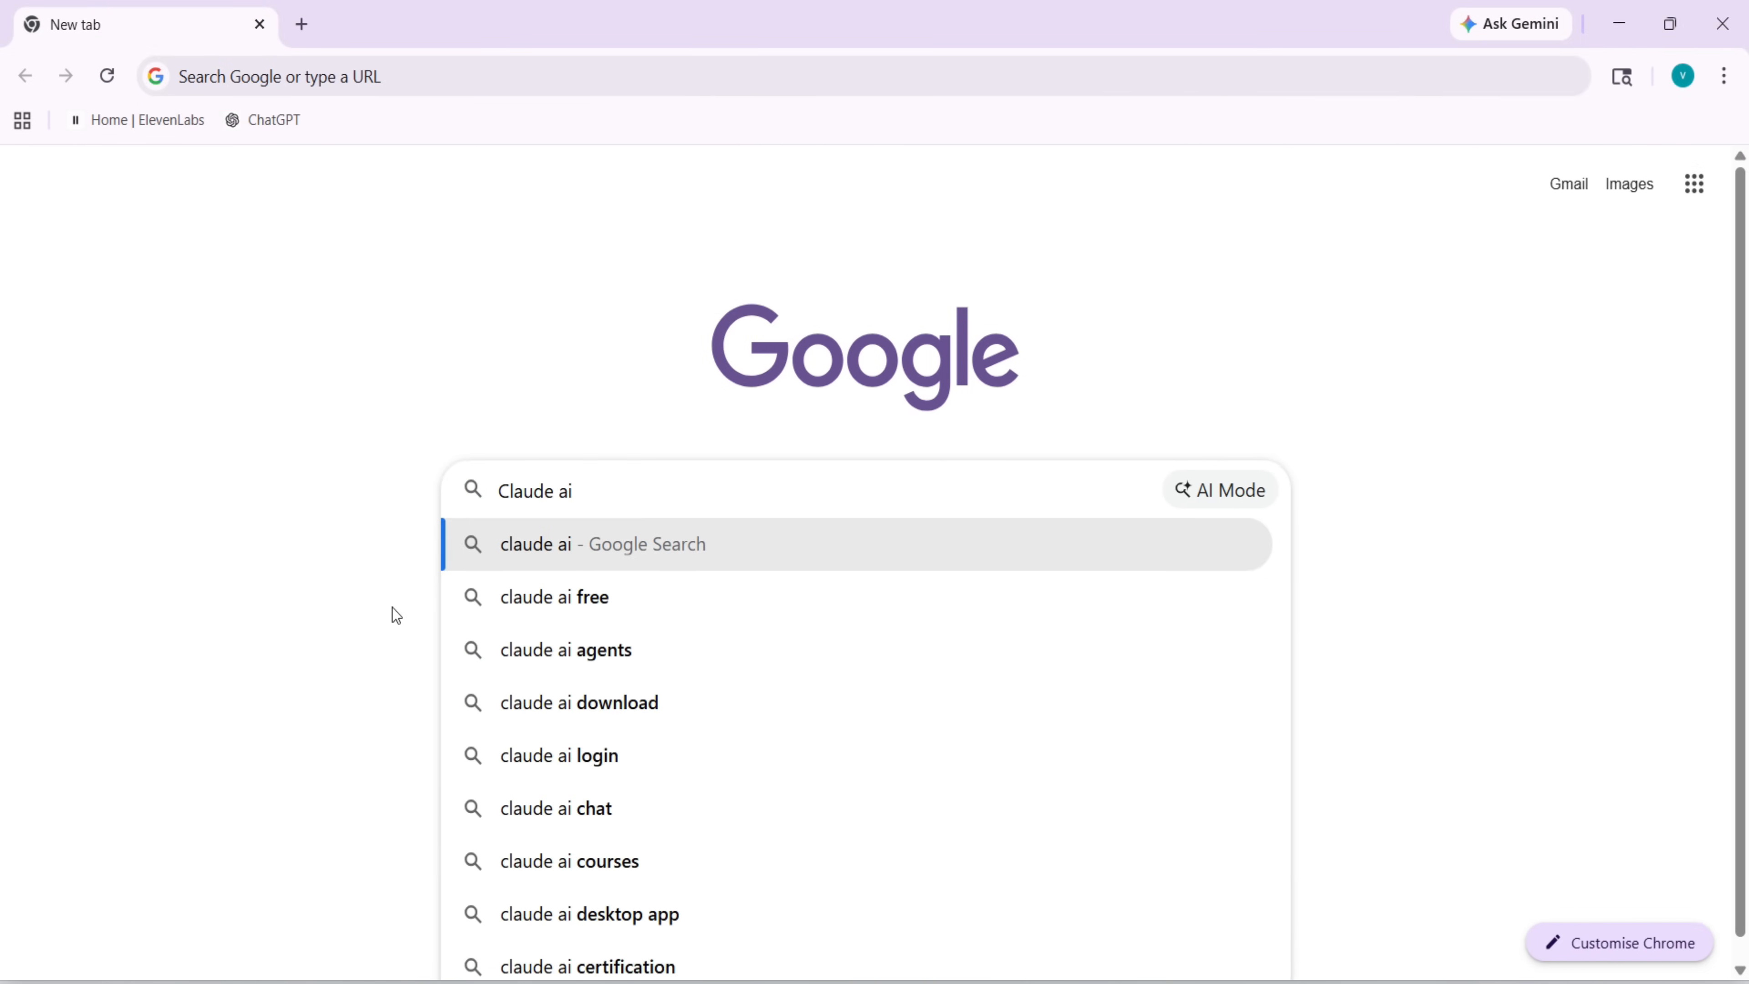
pyautogui.press('Return')
pyautogui.click(293, 376)
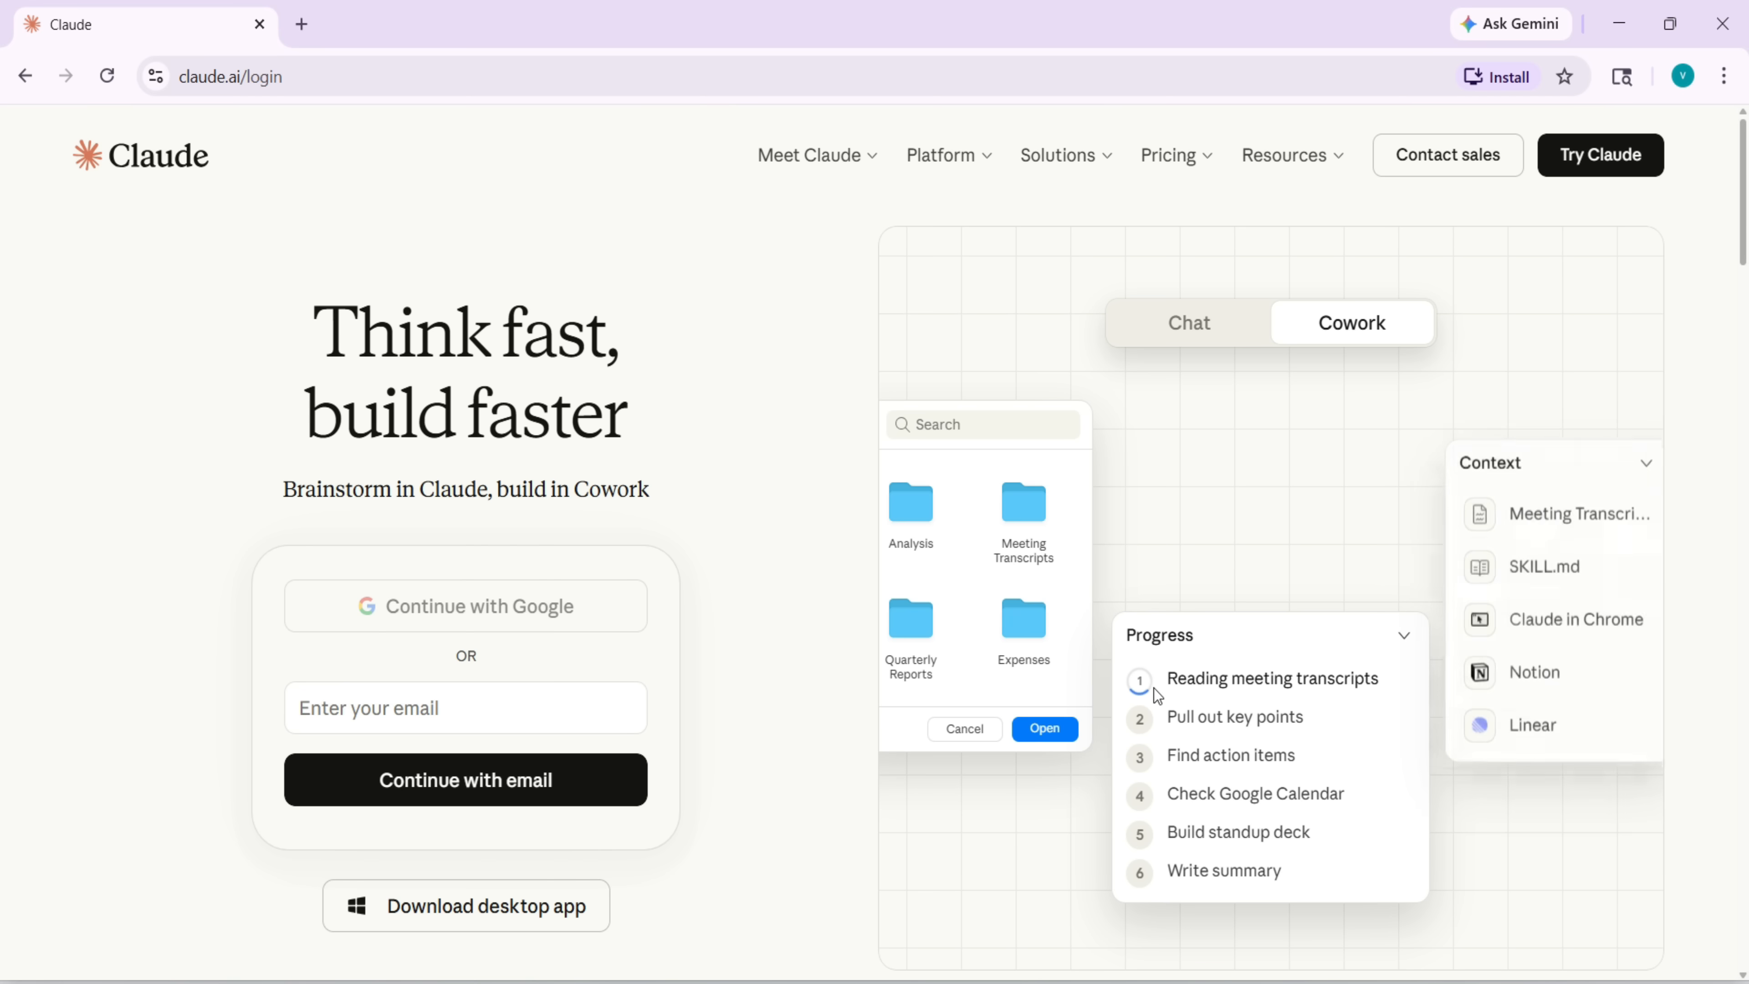
pyautogui.click(496, 617)
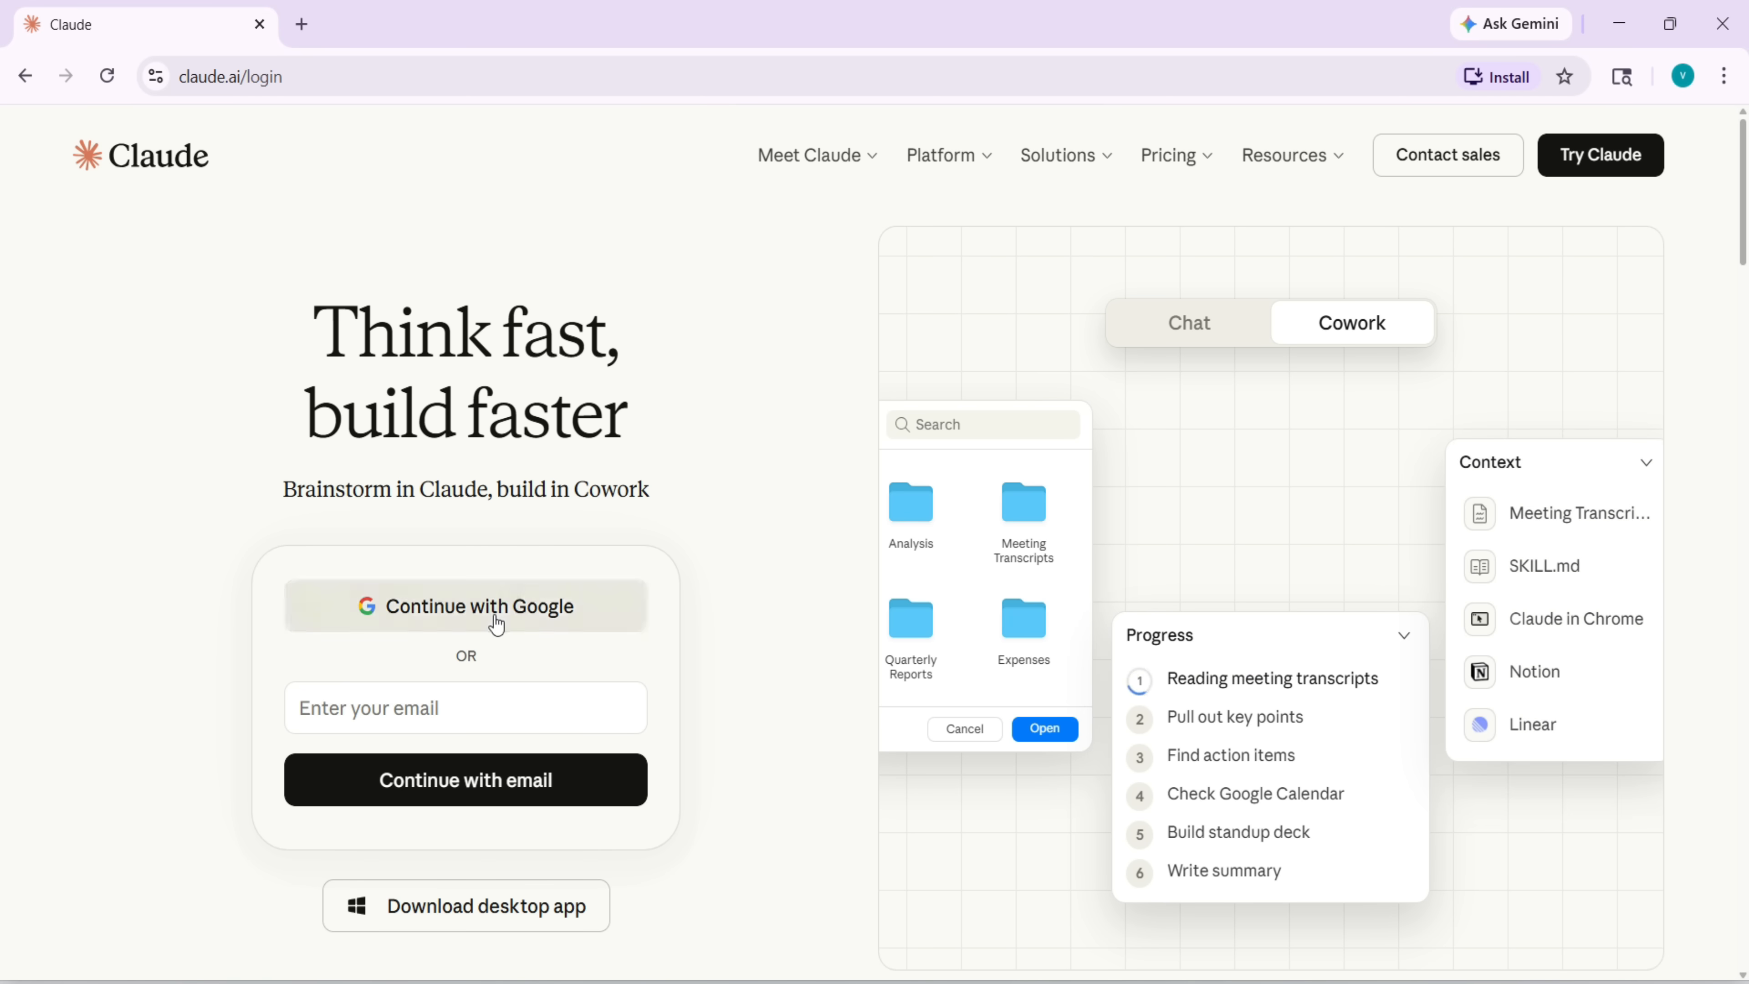
# Copy the VBA data cleaning and formatting prompt and submit it to Claude in a new chat
pyautogui.moveTo(592, 403); pyautogui.dragTo(1085, 949)
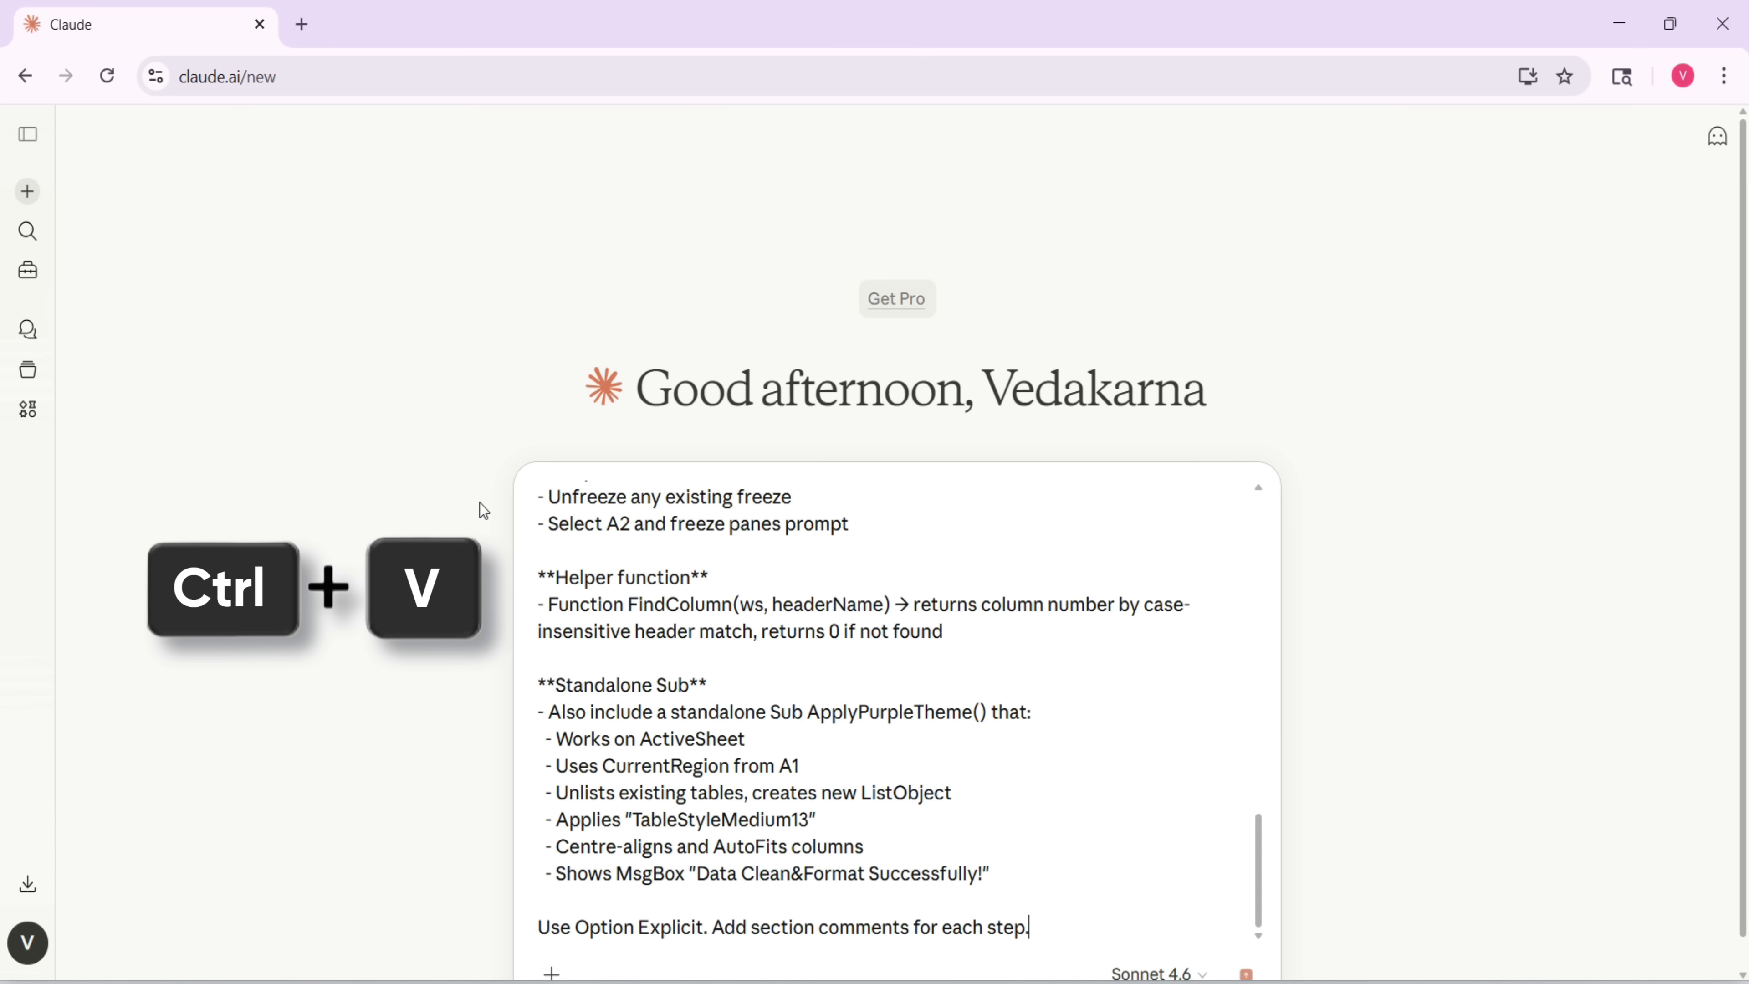
pyautogui.press('Return')
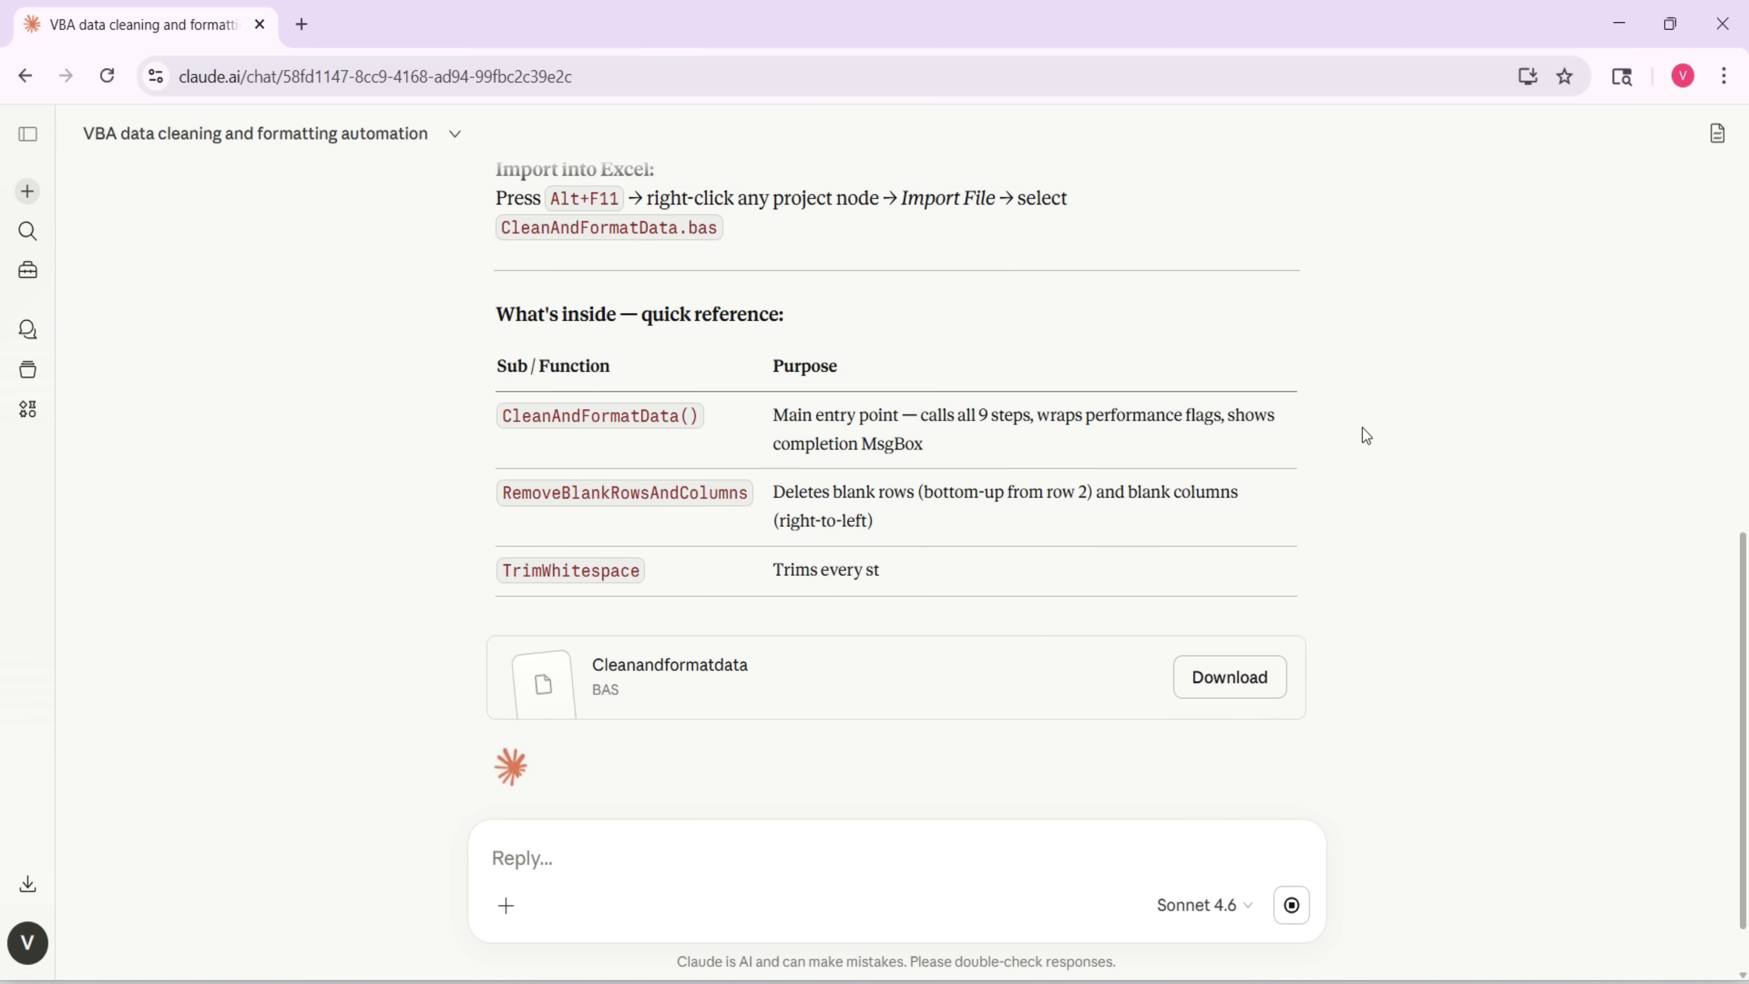
# Download the generated Cleanandformatdata BAS file, open it and copy all of its code
pyautogui.click(1215, 545)
pyautogui.click(1419, 138)
pyautogui.hotkey('ctrl', 'a')
pyautogui.hotkey('ctrl', 'c')
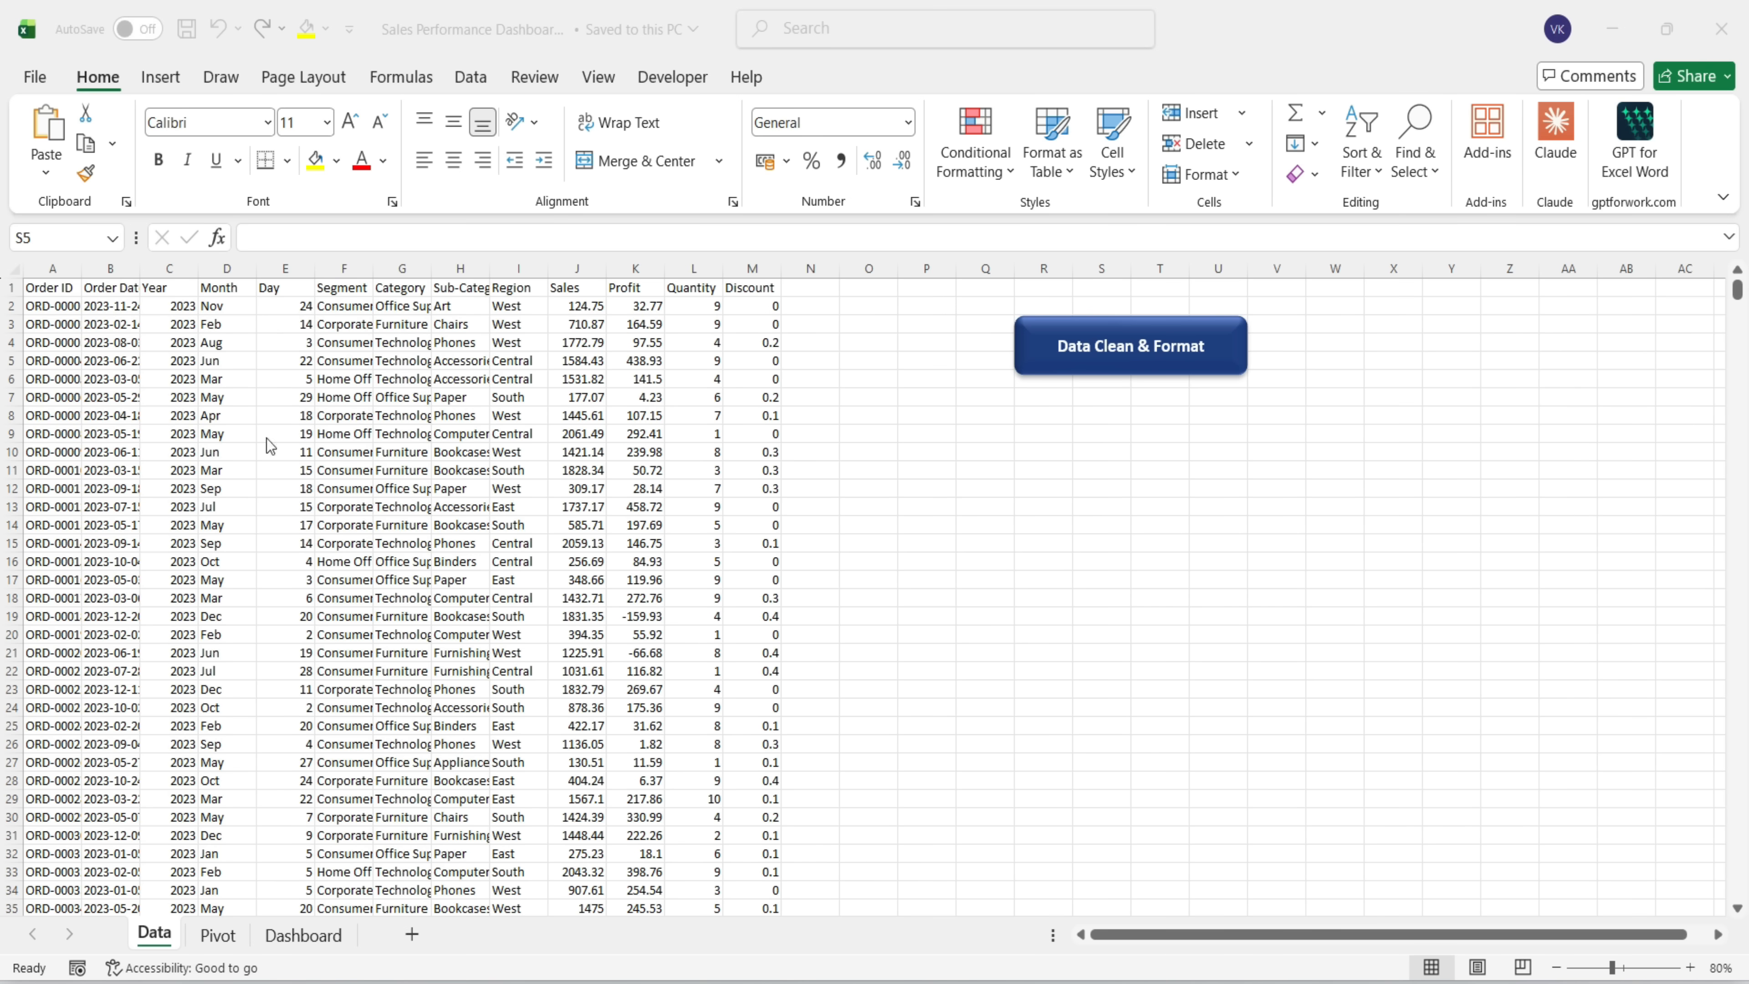
# In Excel, open the Visual Basic editor, insert a new module and name it CleanDataFormat
pyautogui.click(688, 78)
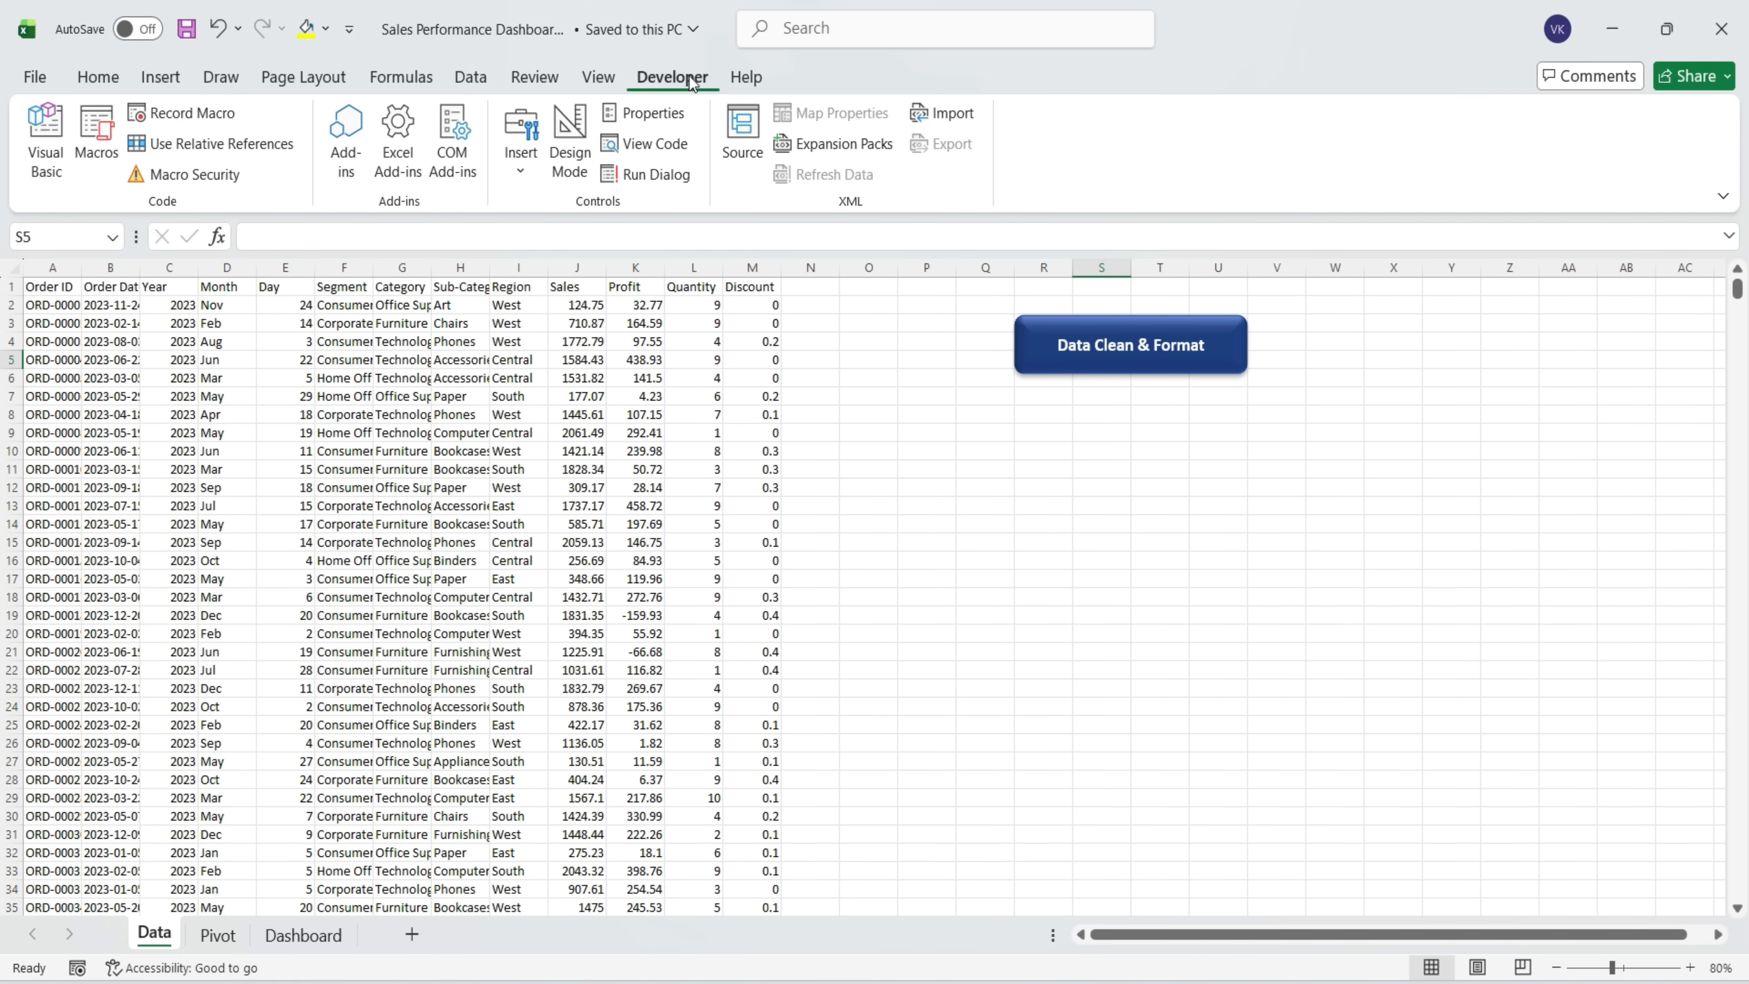
pyautogui.click(64, 178)
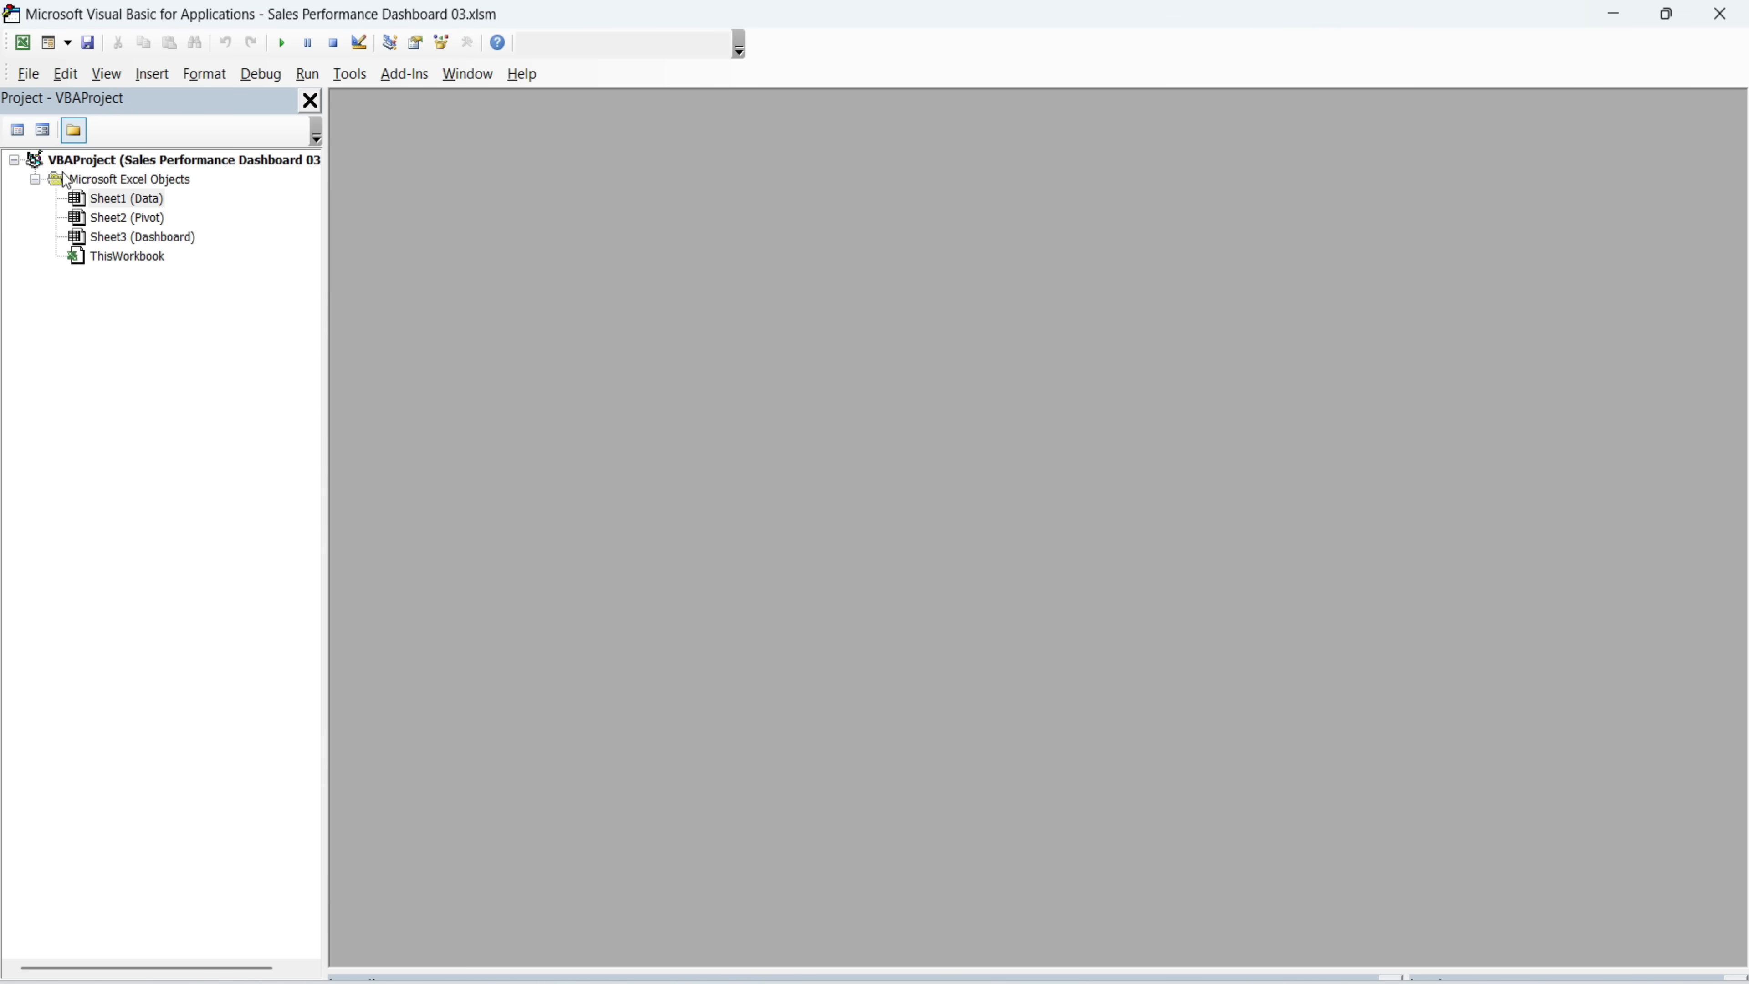
pyautogui.click(157, 77)
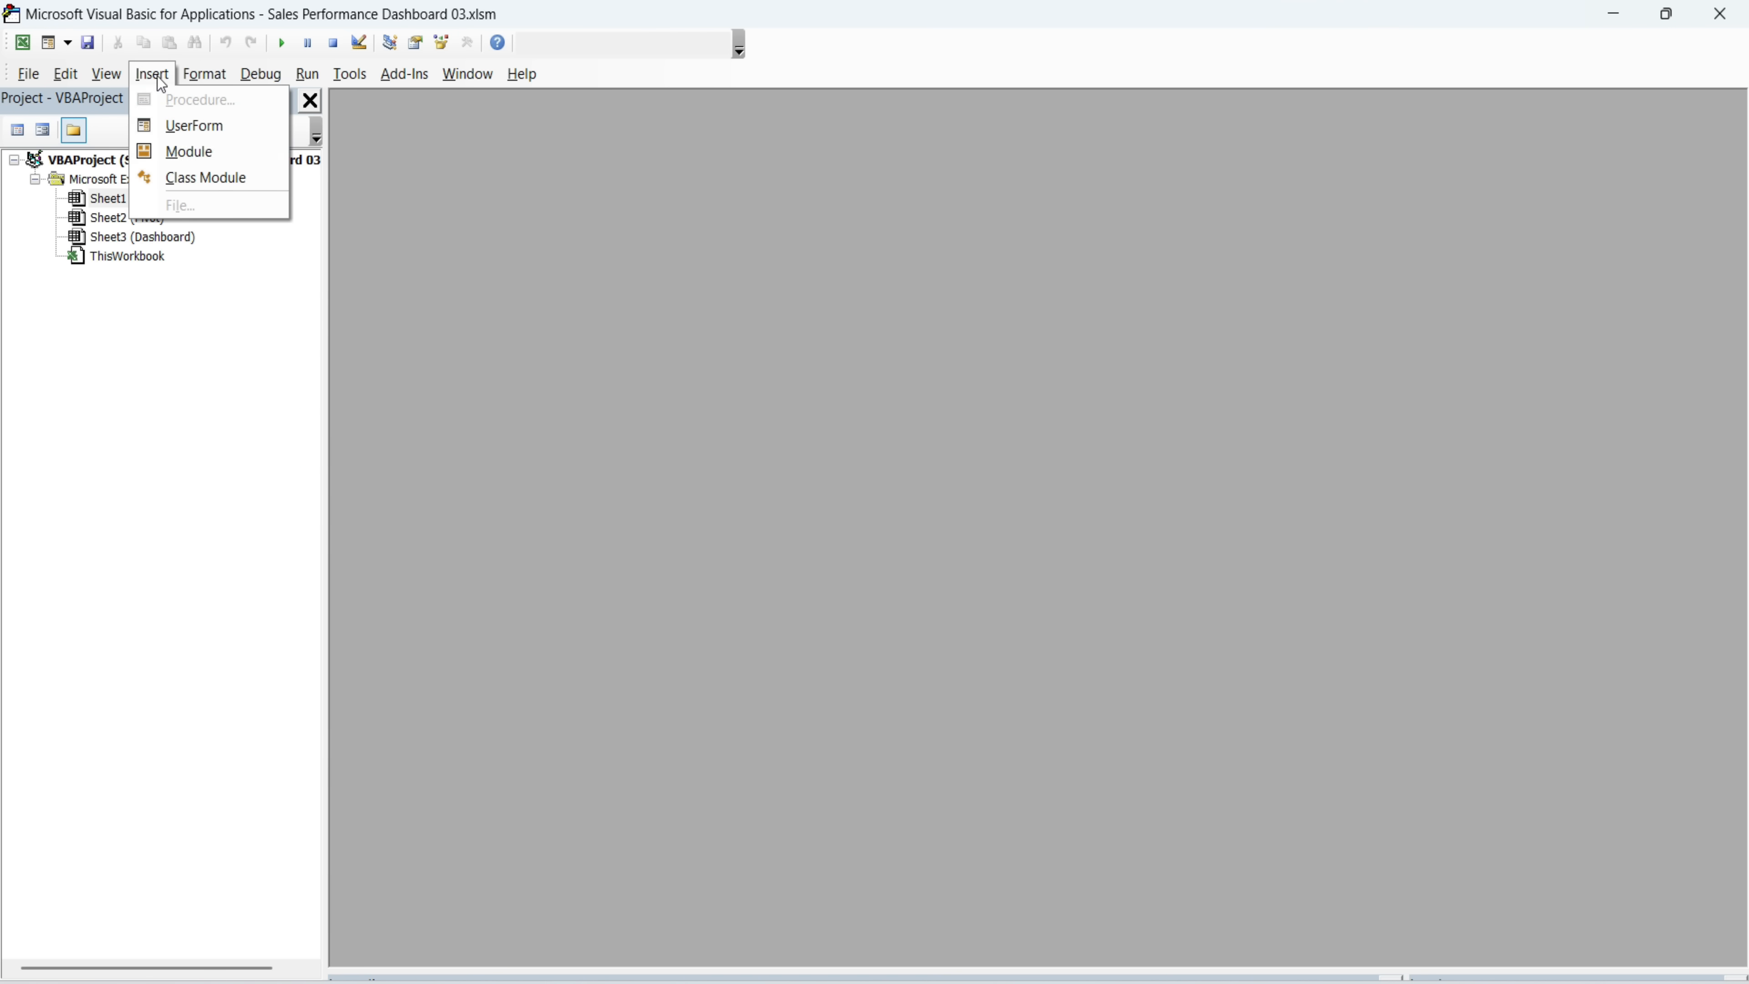
pyautogui.click(180, 147)
pyautogui.click(419, 47)
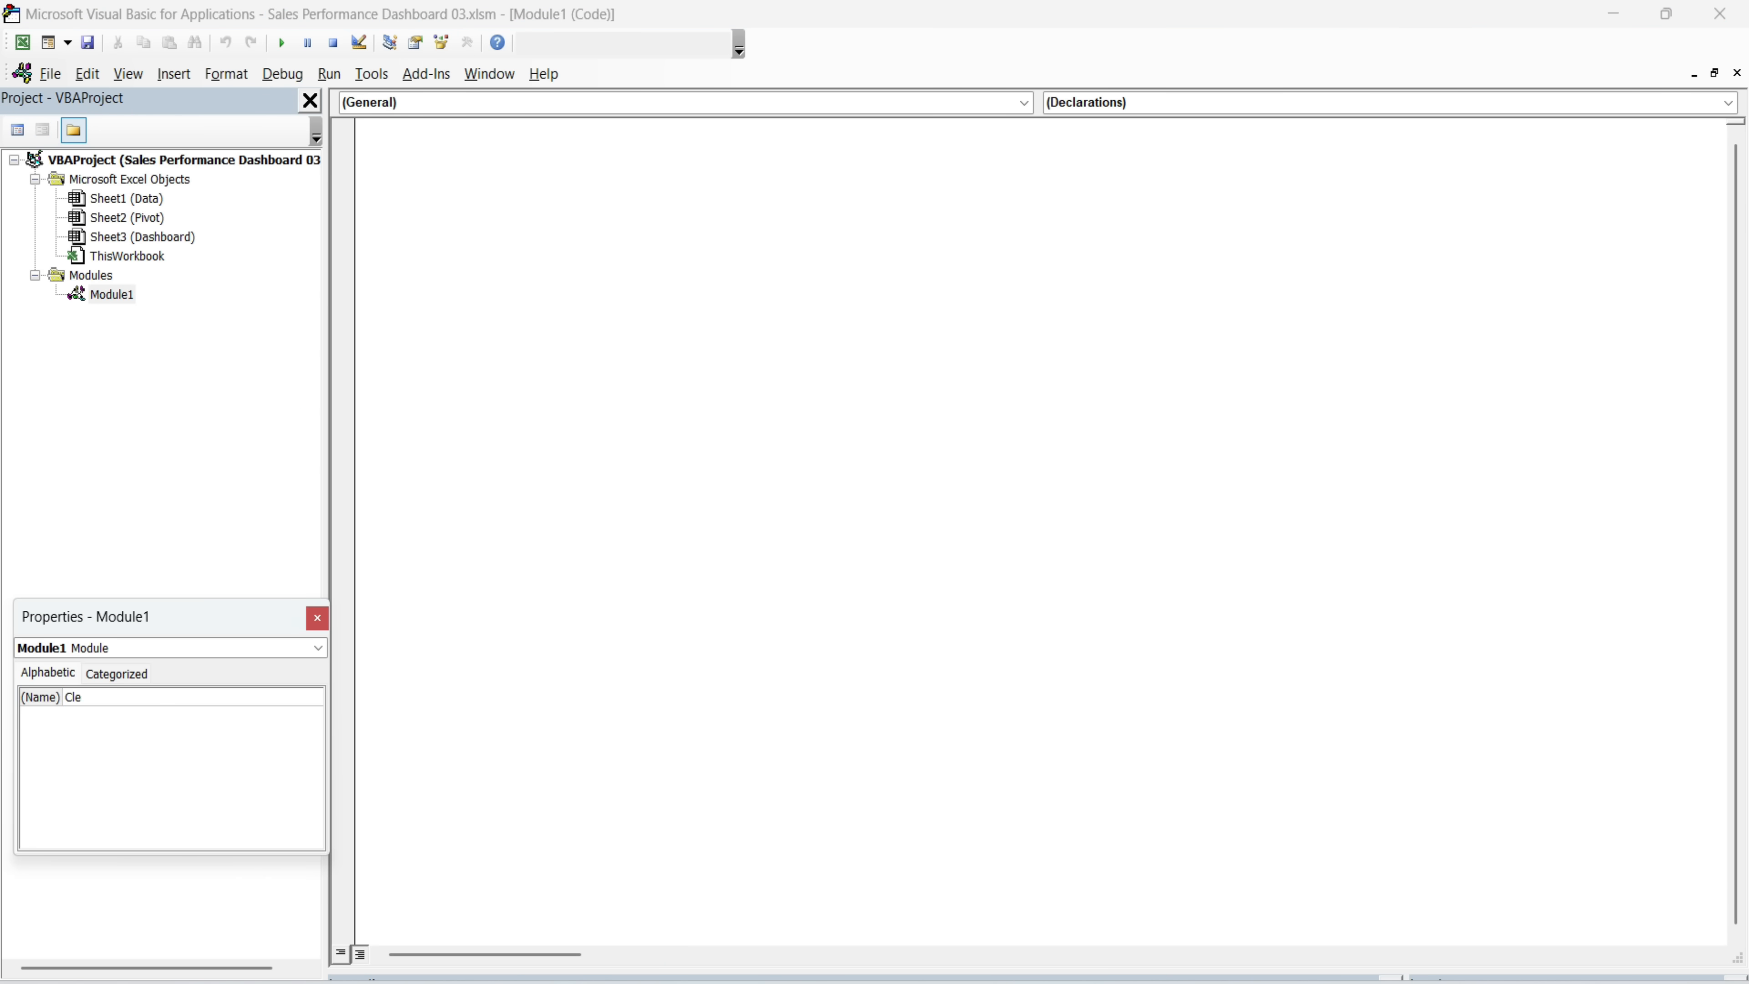
pyautogui.click(317, 618)
# Paste the copied cleaning code into the CleanDataFormat module and return to the workbook
pyautogui.hotkey('ctrl', 'v')
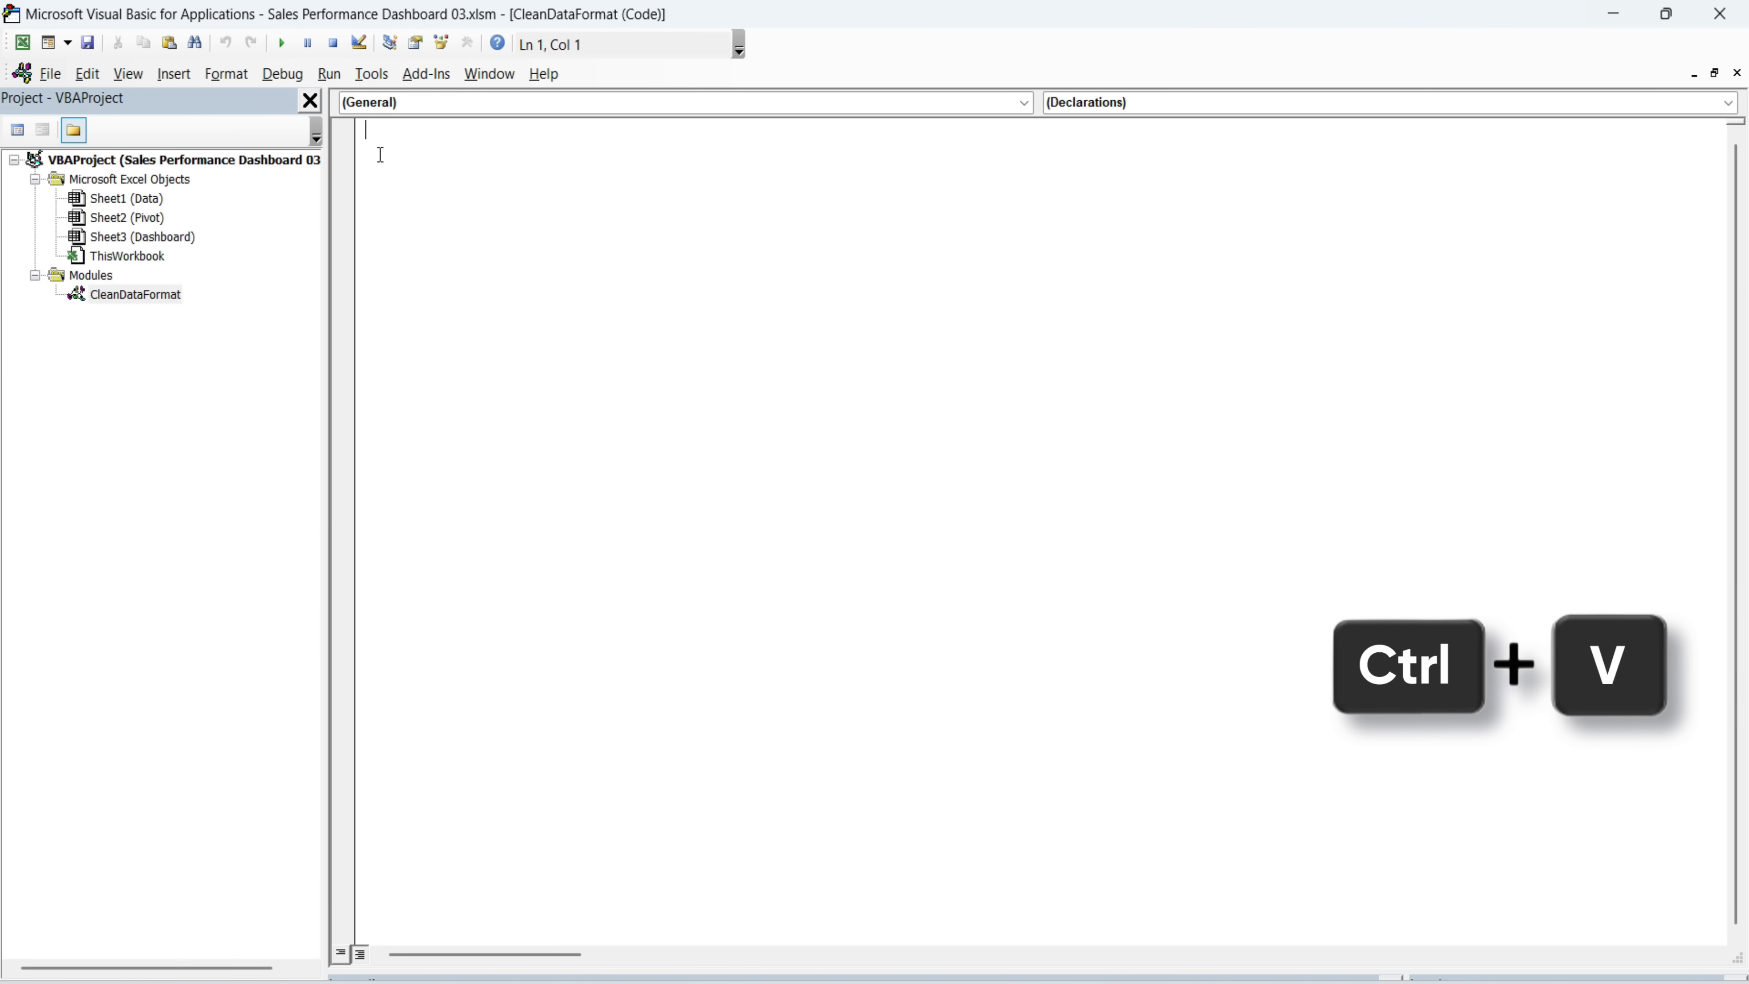
pyautogui.scroll(7, 566, 447)
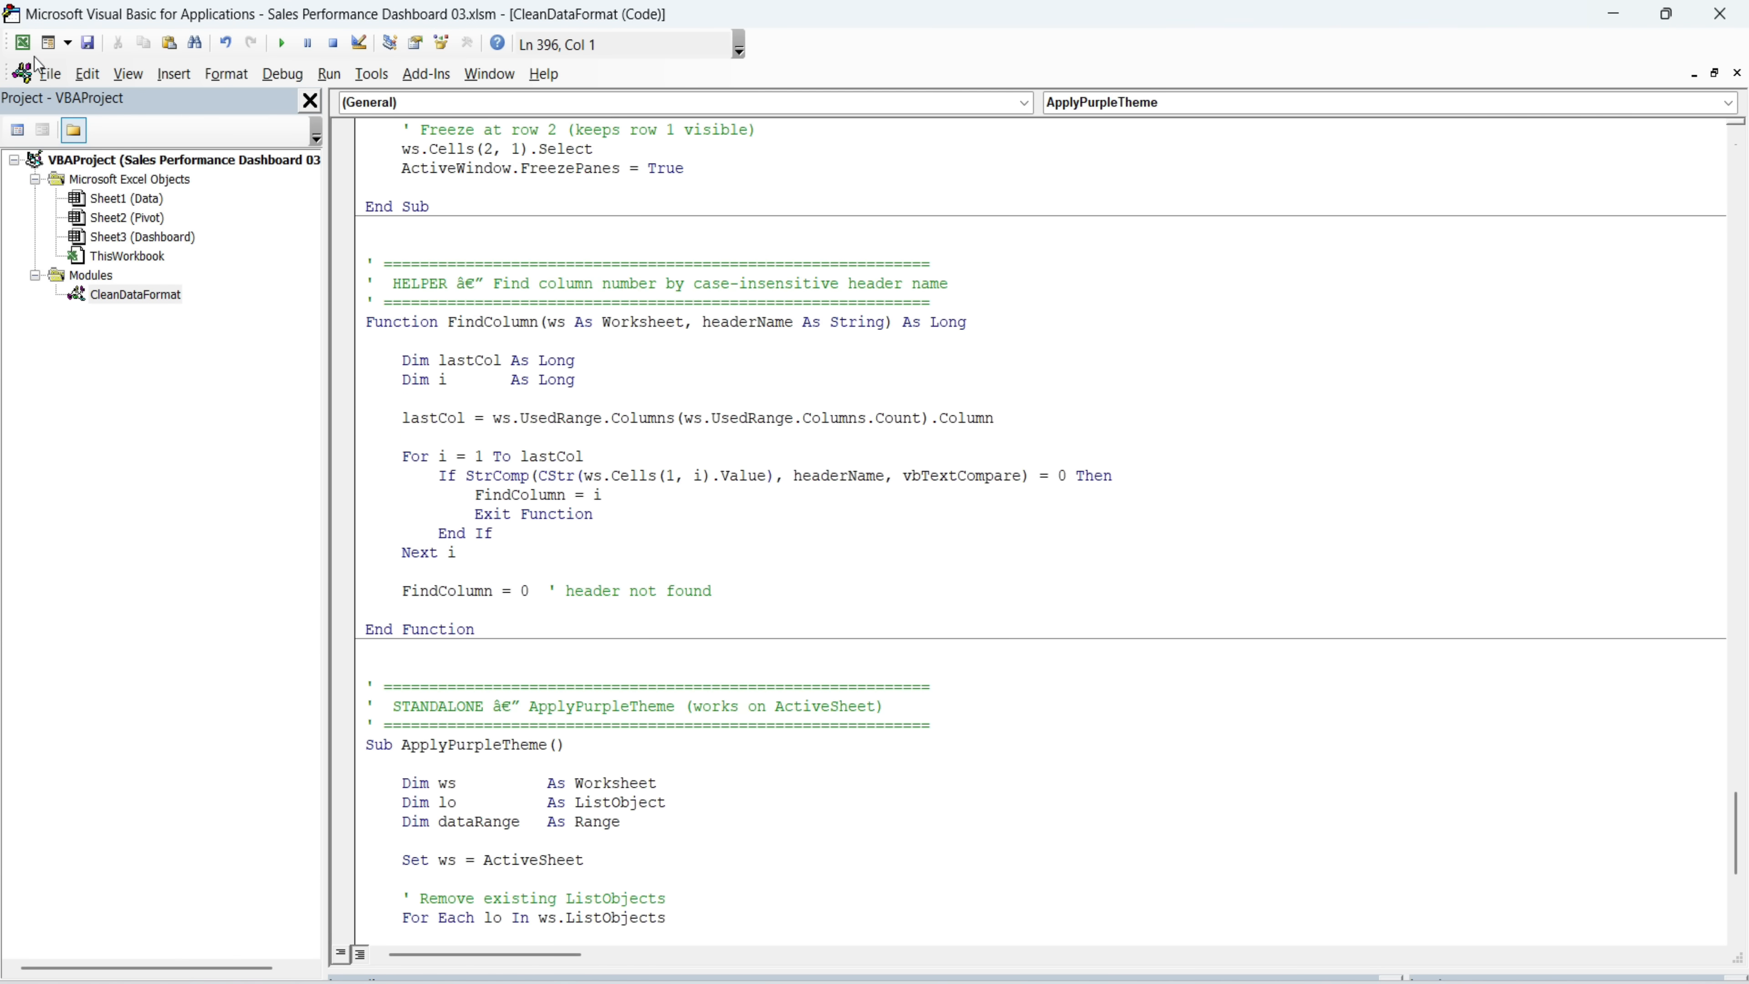
pyautogui.click(22, 44)
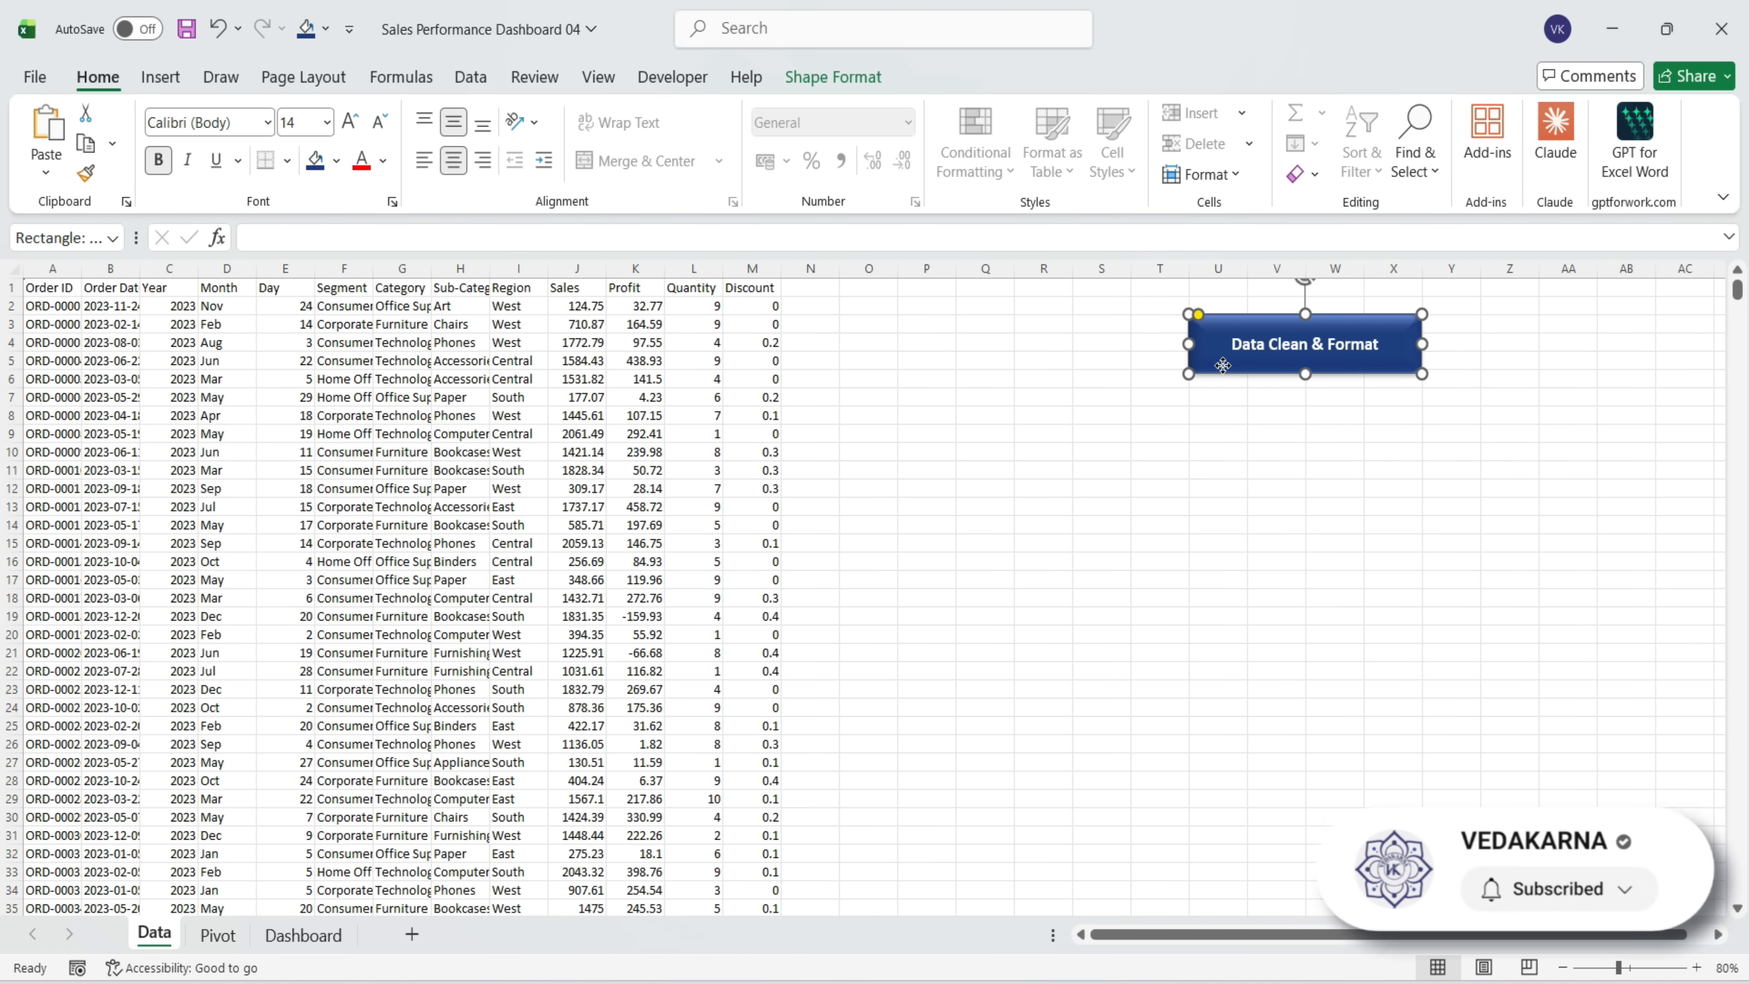
# Assign the CleanAndFormatData macro to the Data Clean & Format shape on the Data sheet and deselect the shape
pyautogui.rightClick(1222, 365)
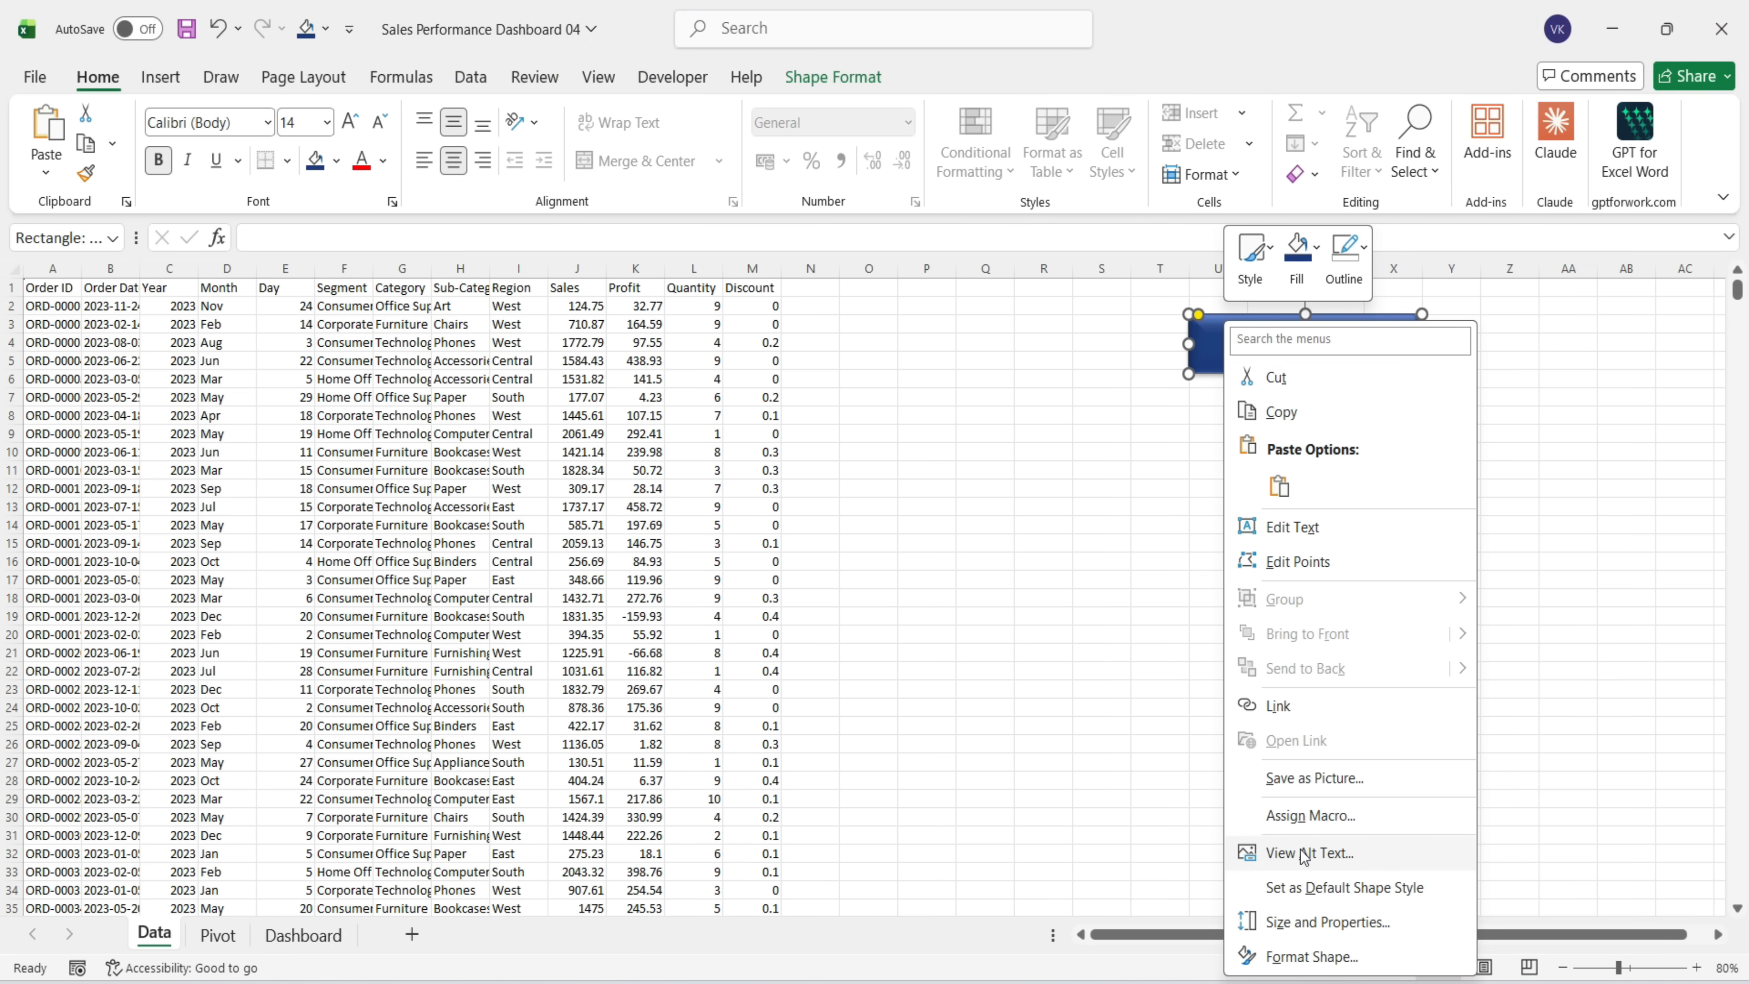
pyautogui.click(1292, 818)
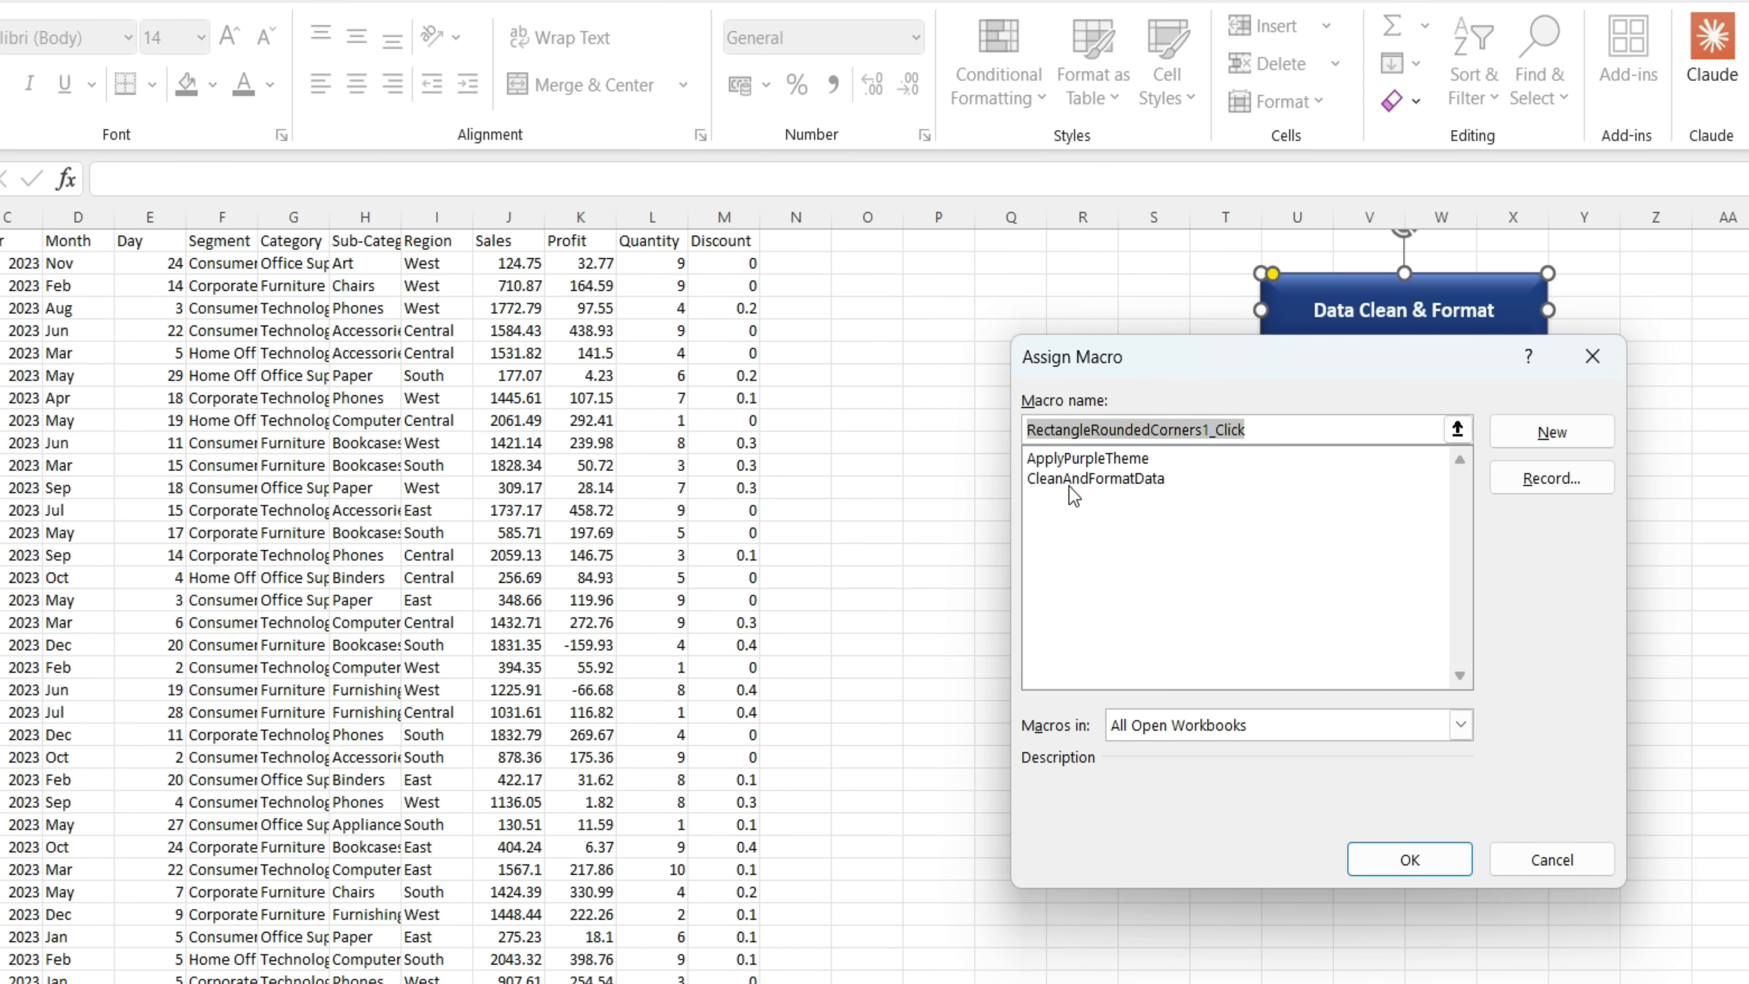
pyautogui.click(1073, 480)
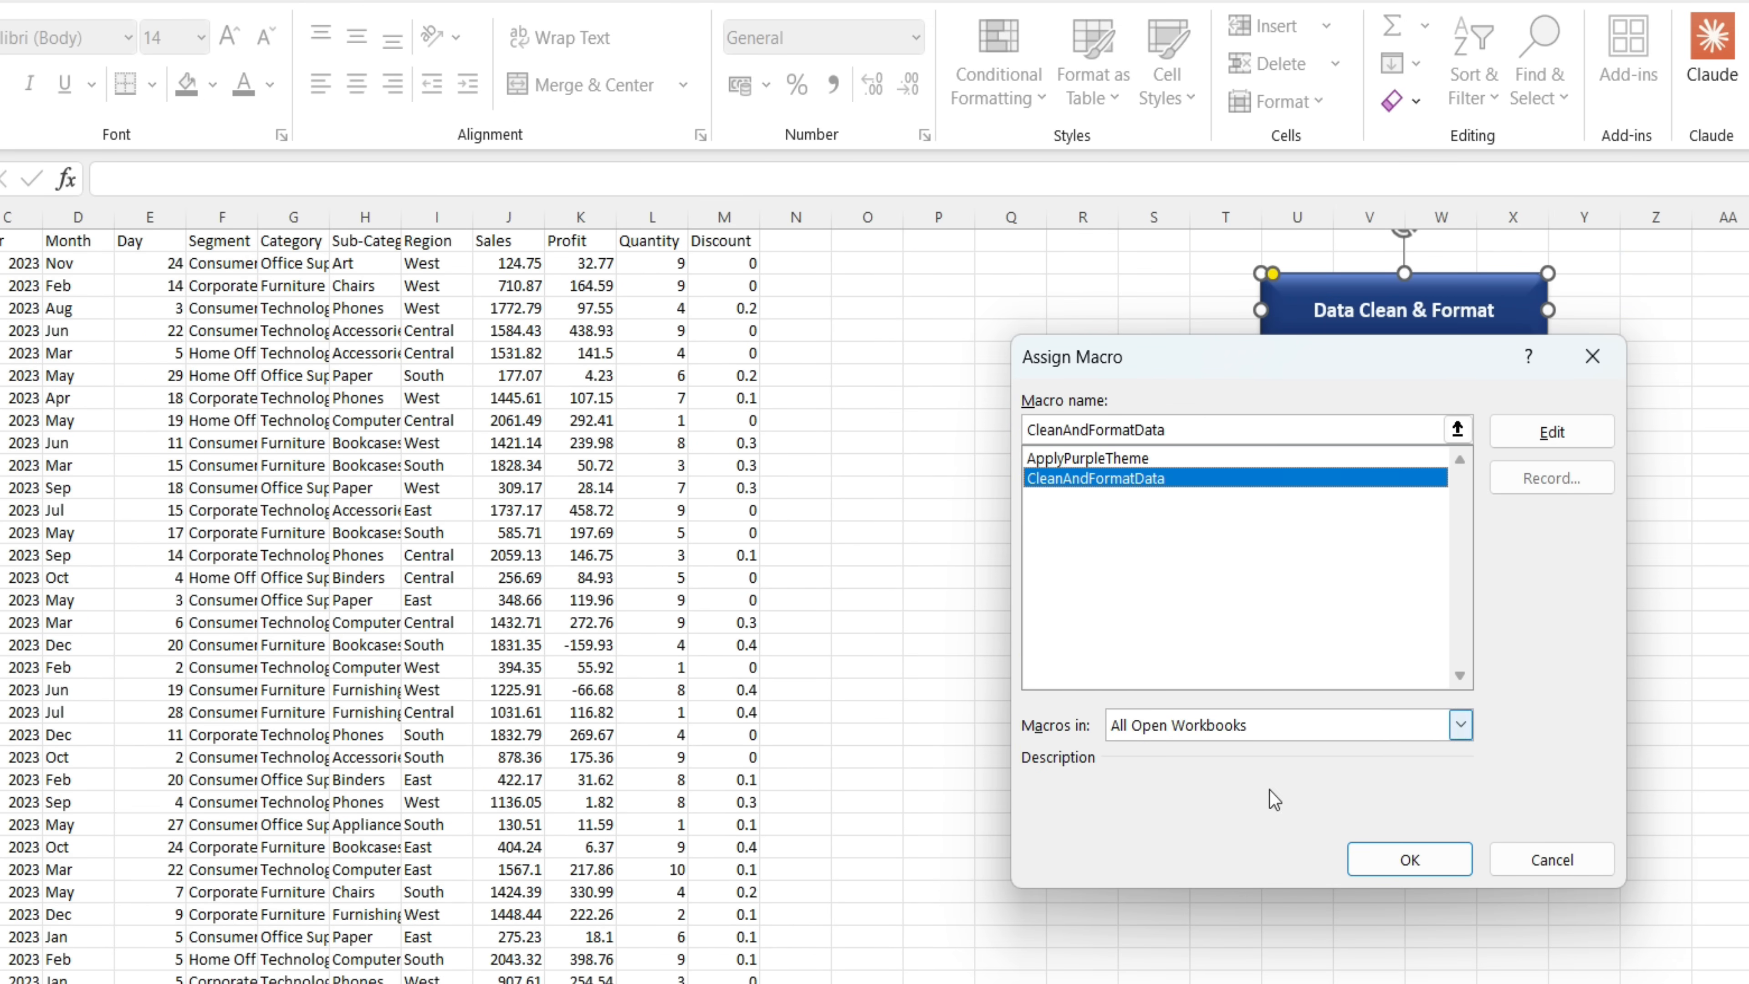
pyautogui.click(1384, 871)
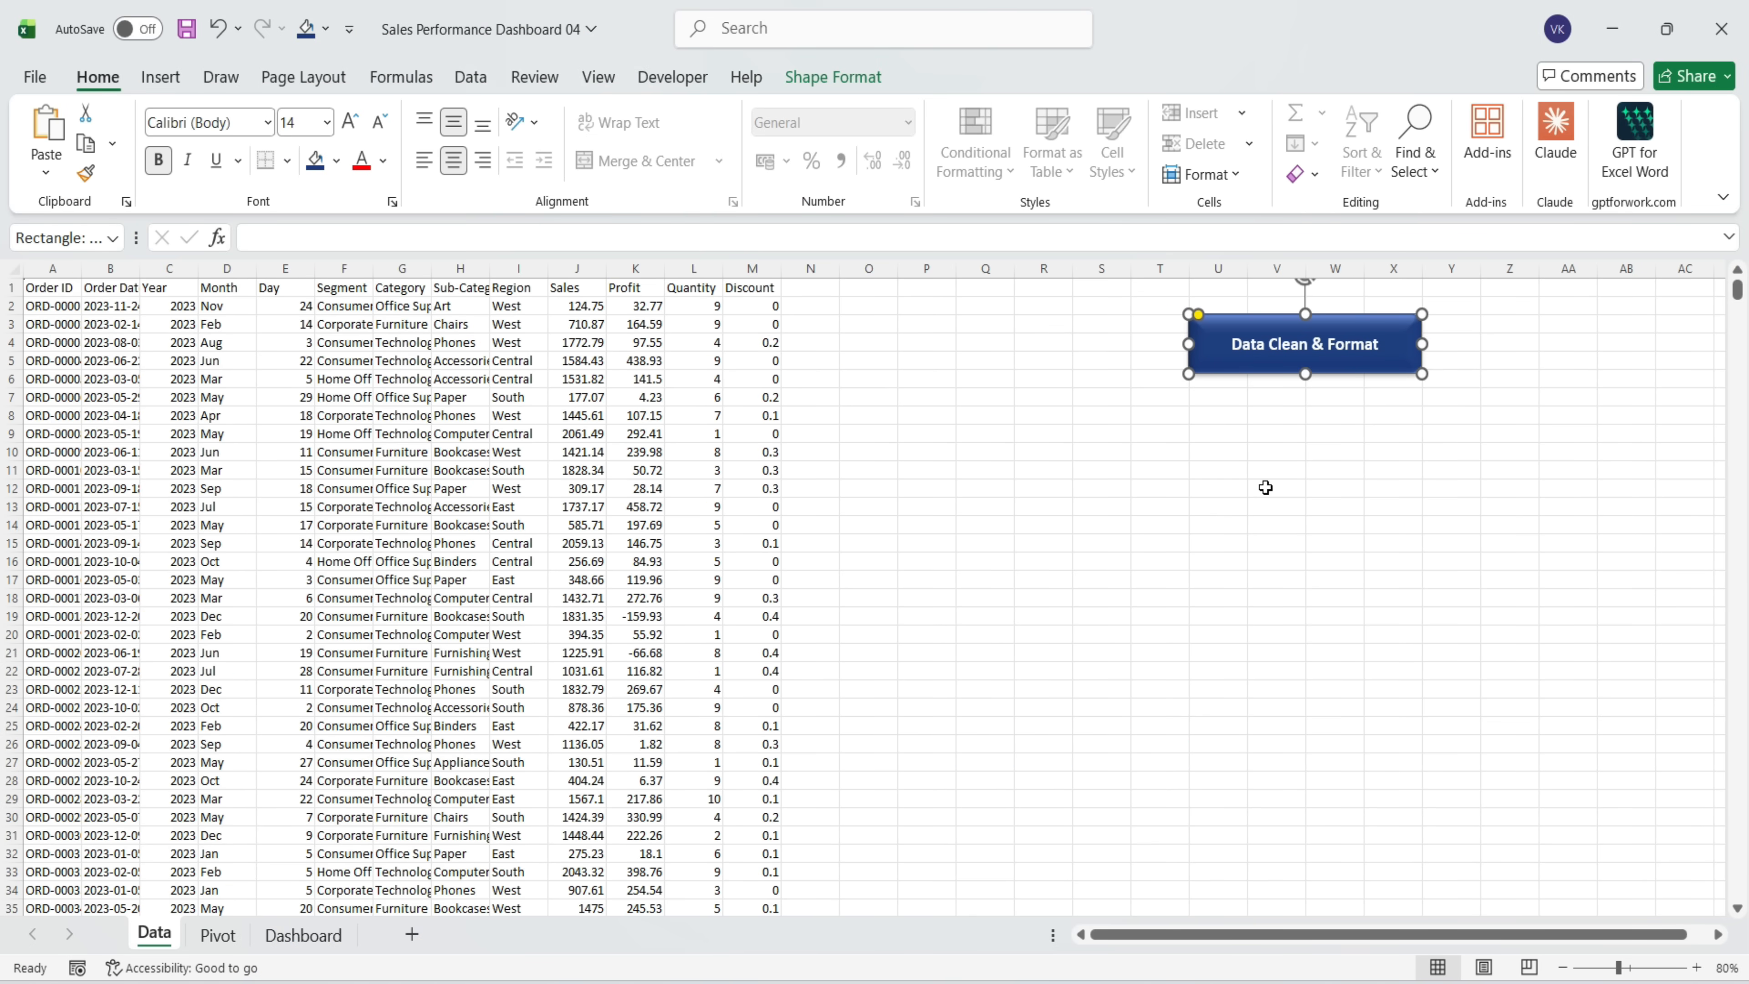
pyautogui.click(1265, 487)
# Run the Data Clean & Format macro on the sales data and dismiss its completion message
pyautogui.click(1304, 352)
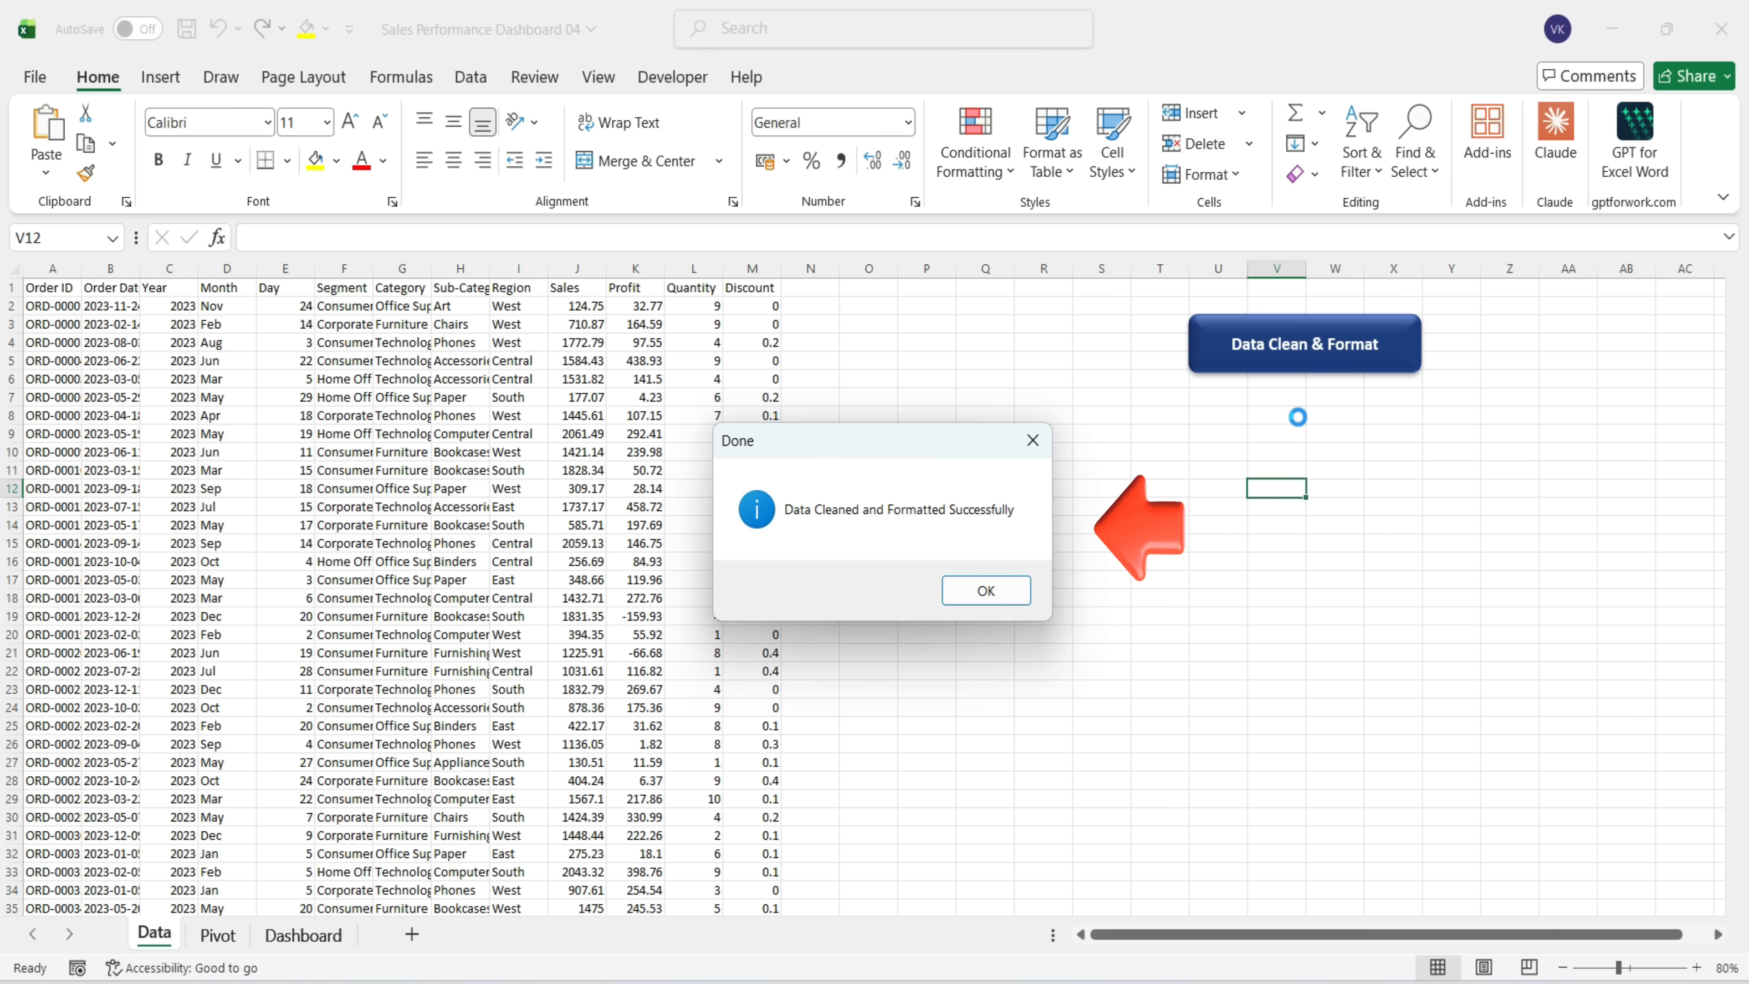
pyautogui.click(977, 591)
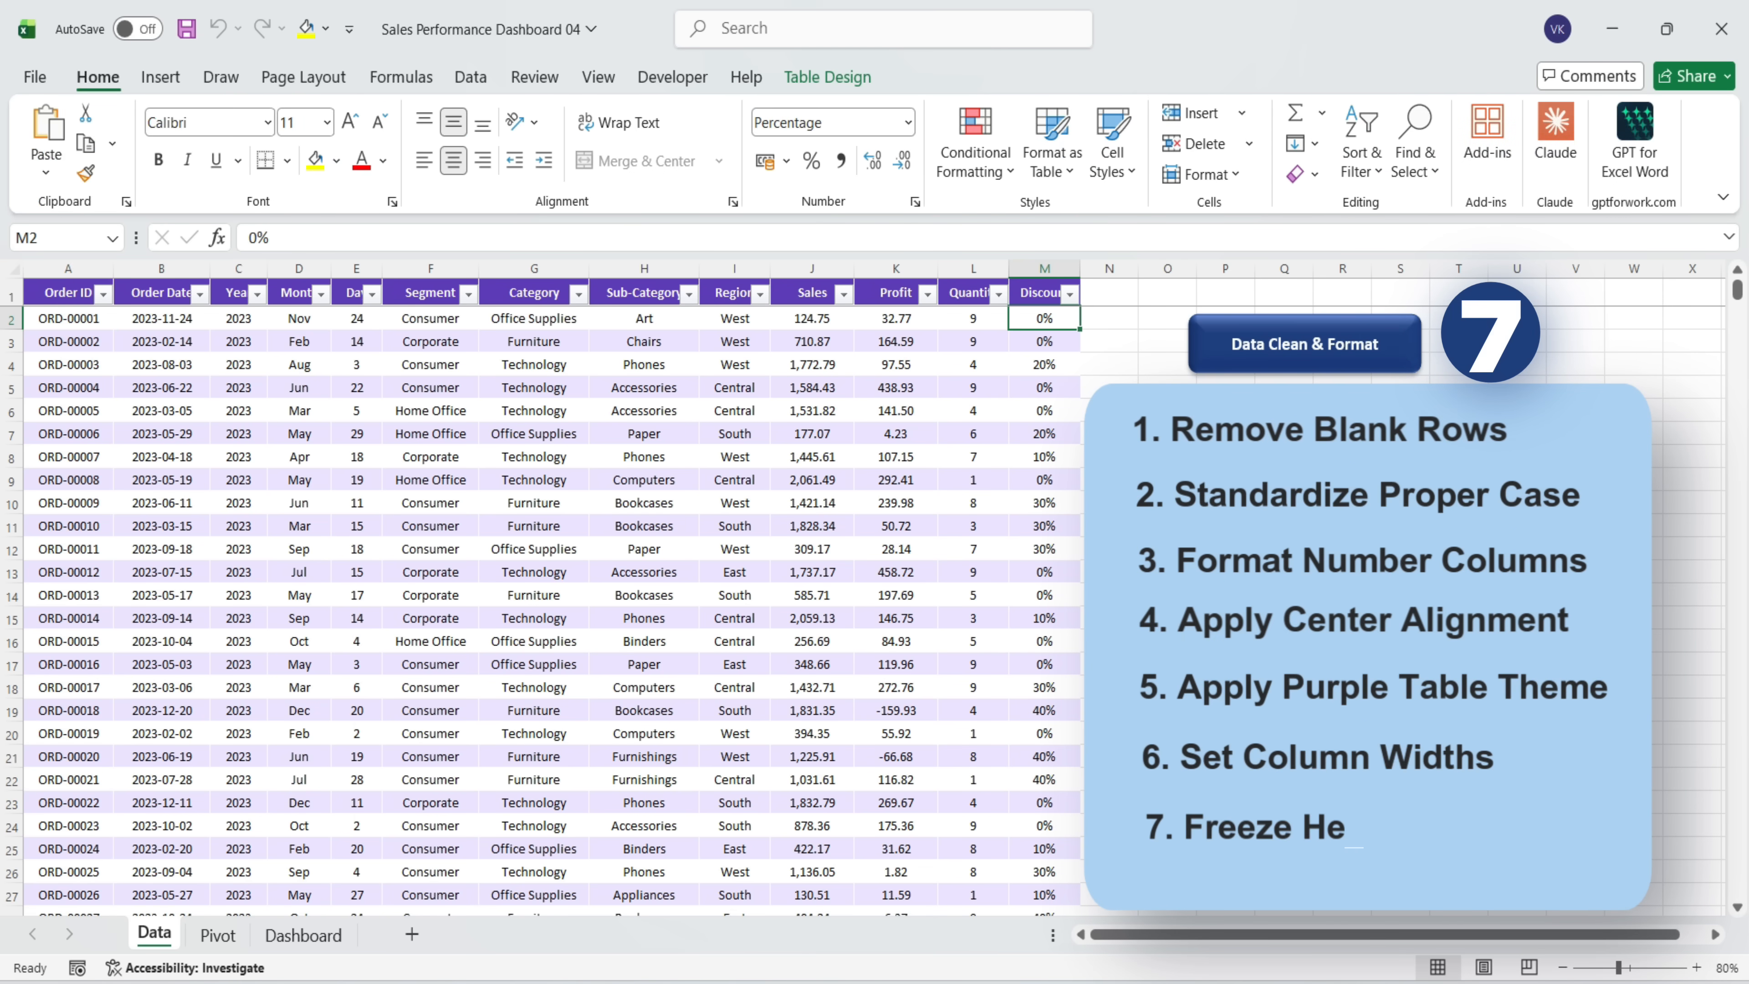
pyautogui.click(1225, 526)
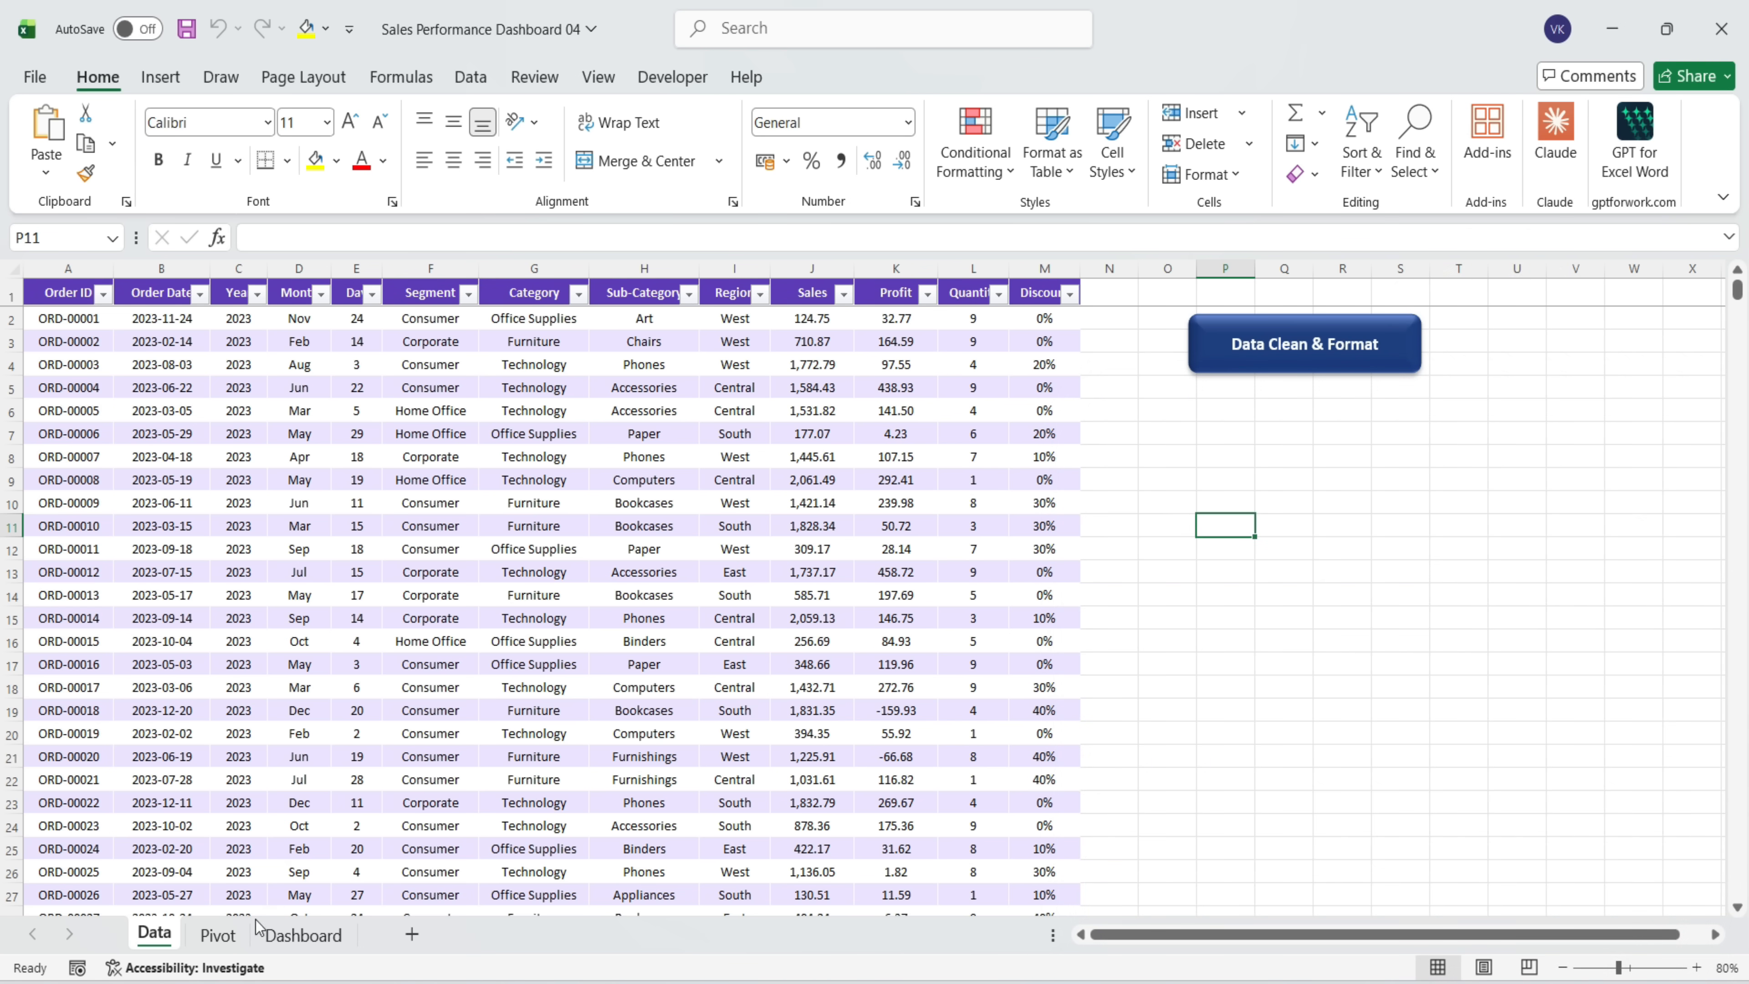
# Open the Pivot sheet, and send Claude the "Create Pivot Tables" prompt copied from the Word document
pyautogui.click(219, 935)
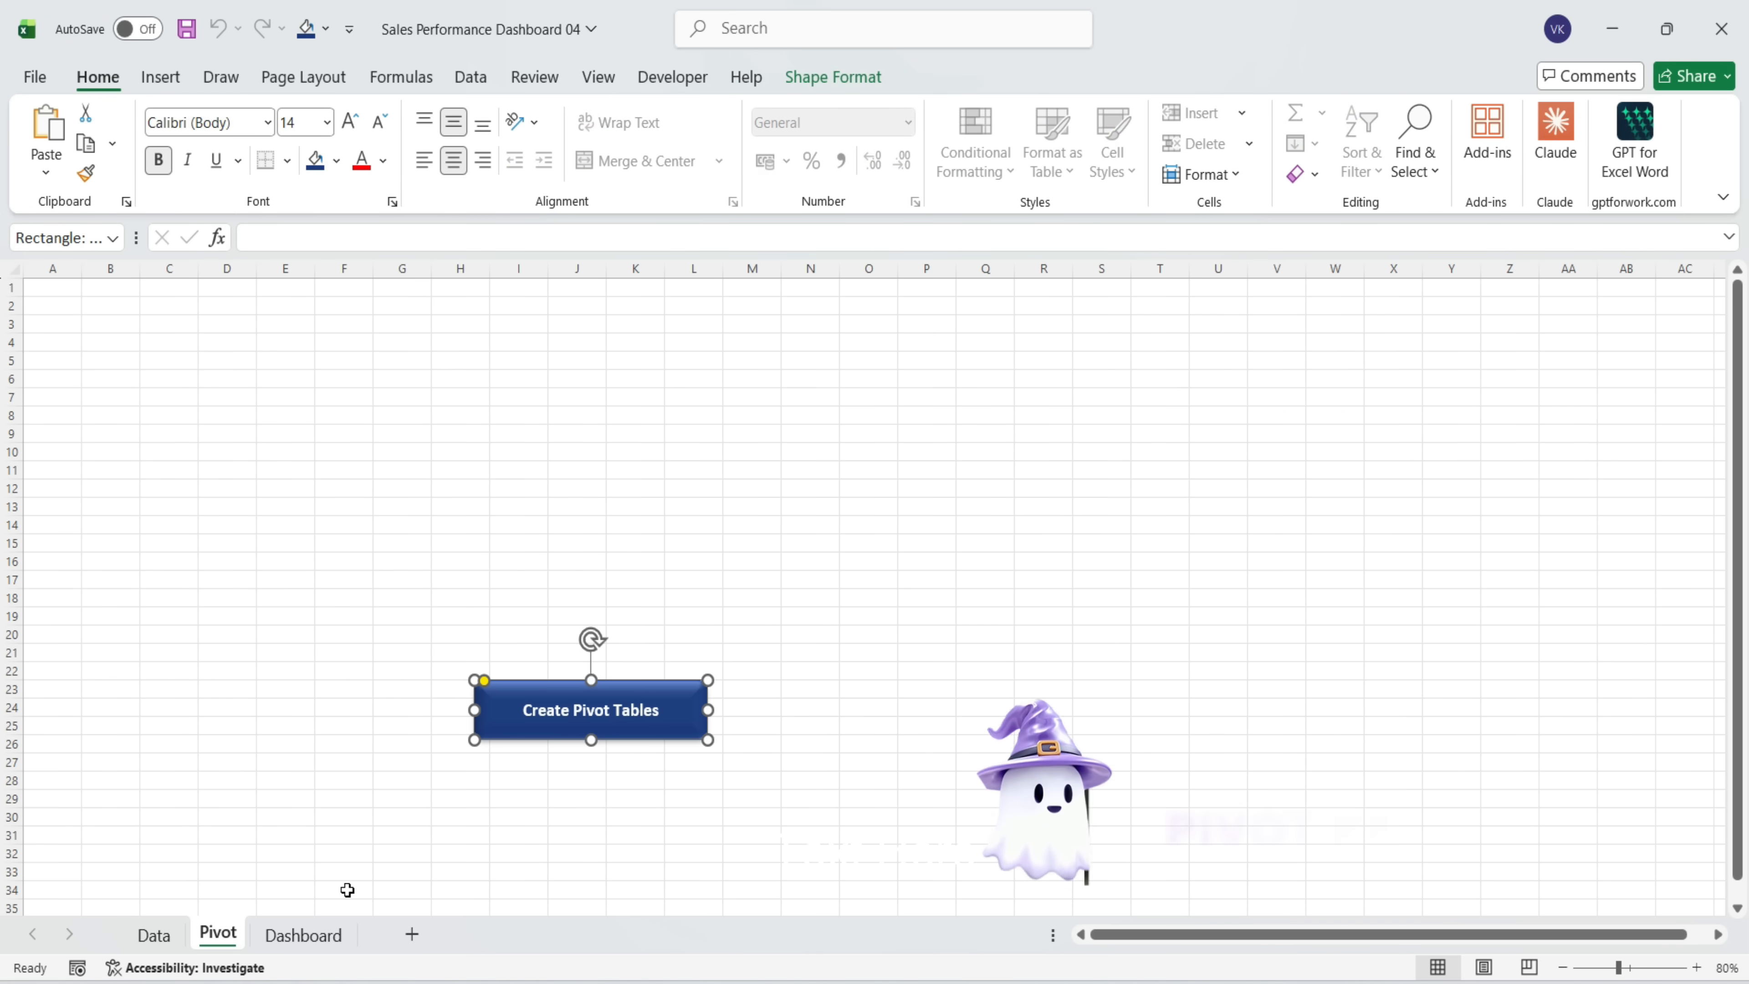
pyautogui.click(575, 780)
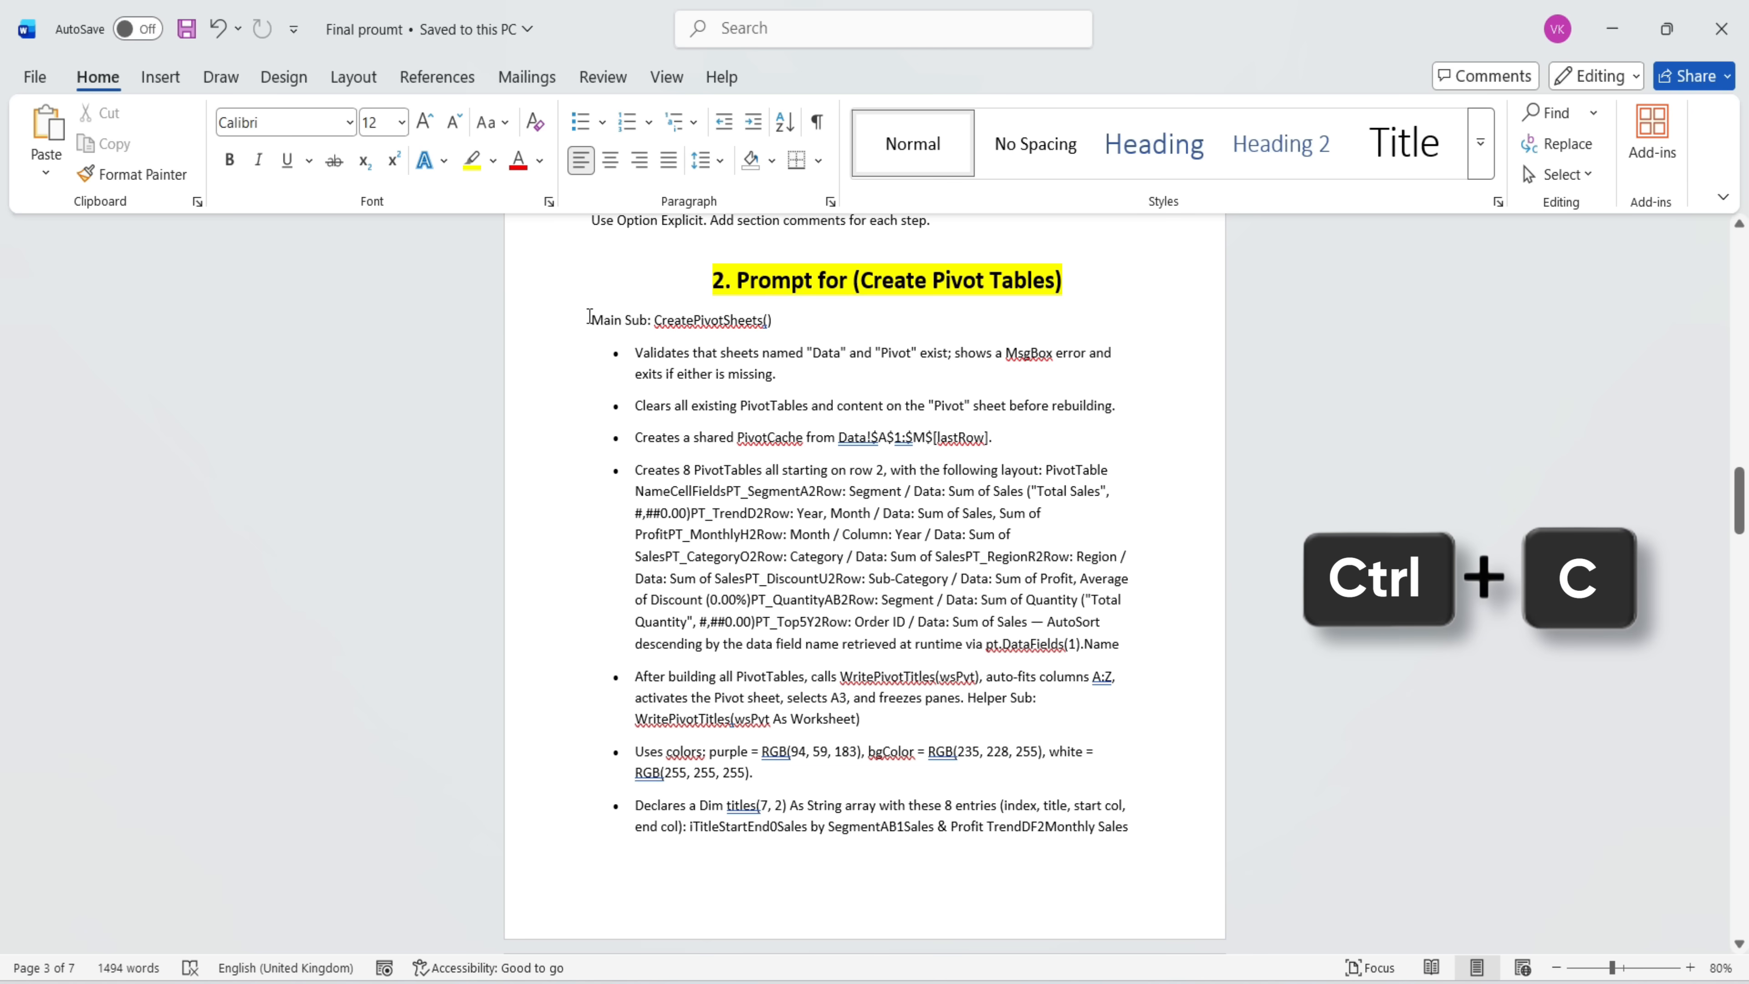
pyautogui.moveTo(591, 320); pyautogui.dragTo(931, 786)
pyautogui.moveTo(931, 786); pyautogui.dragTo(946, 826)
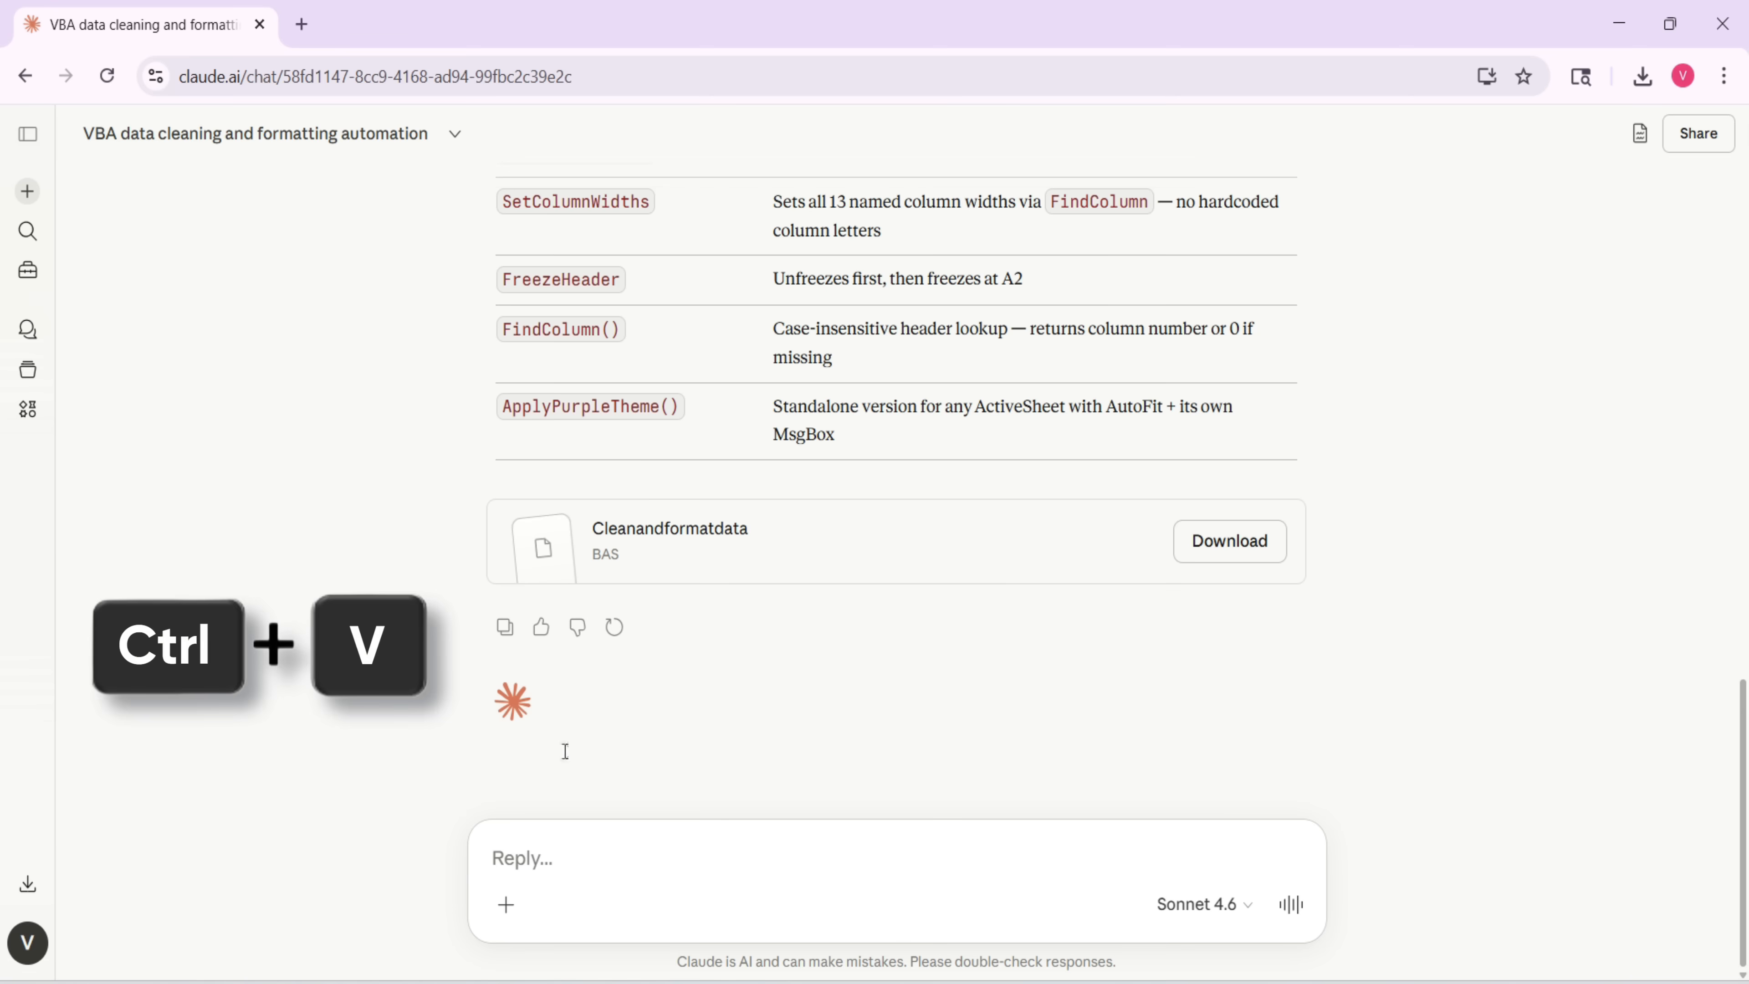
pyautogui.hotkey('ctrl', 'v')
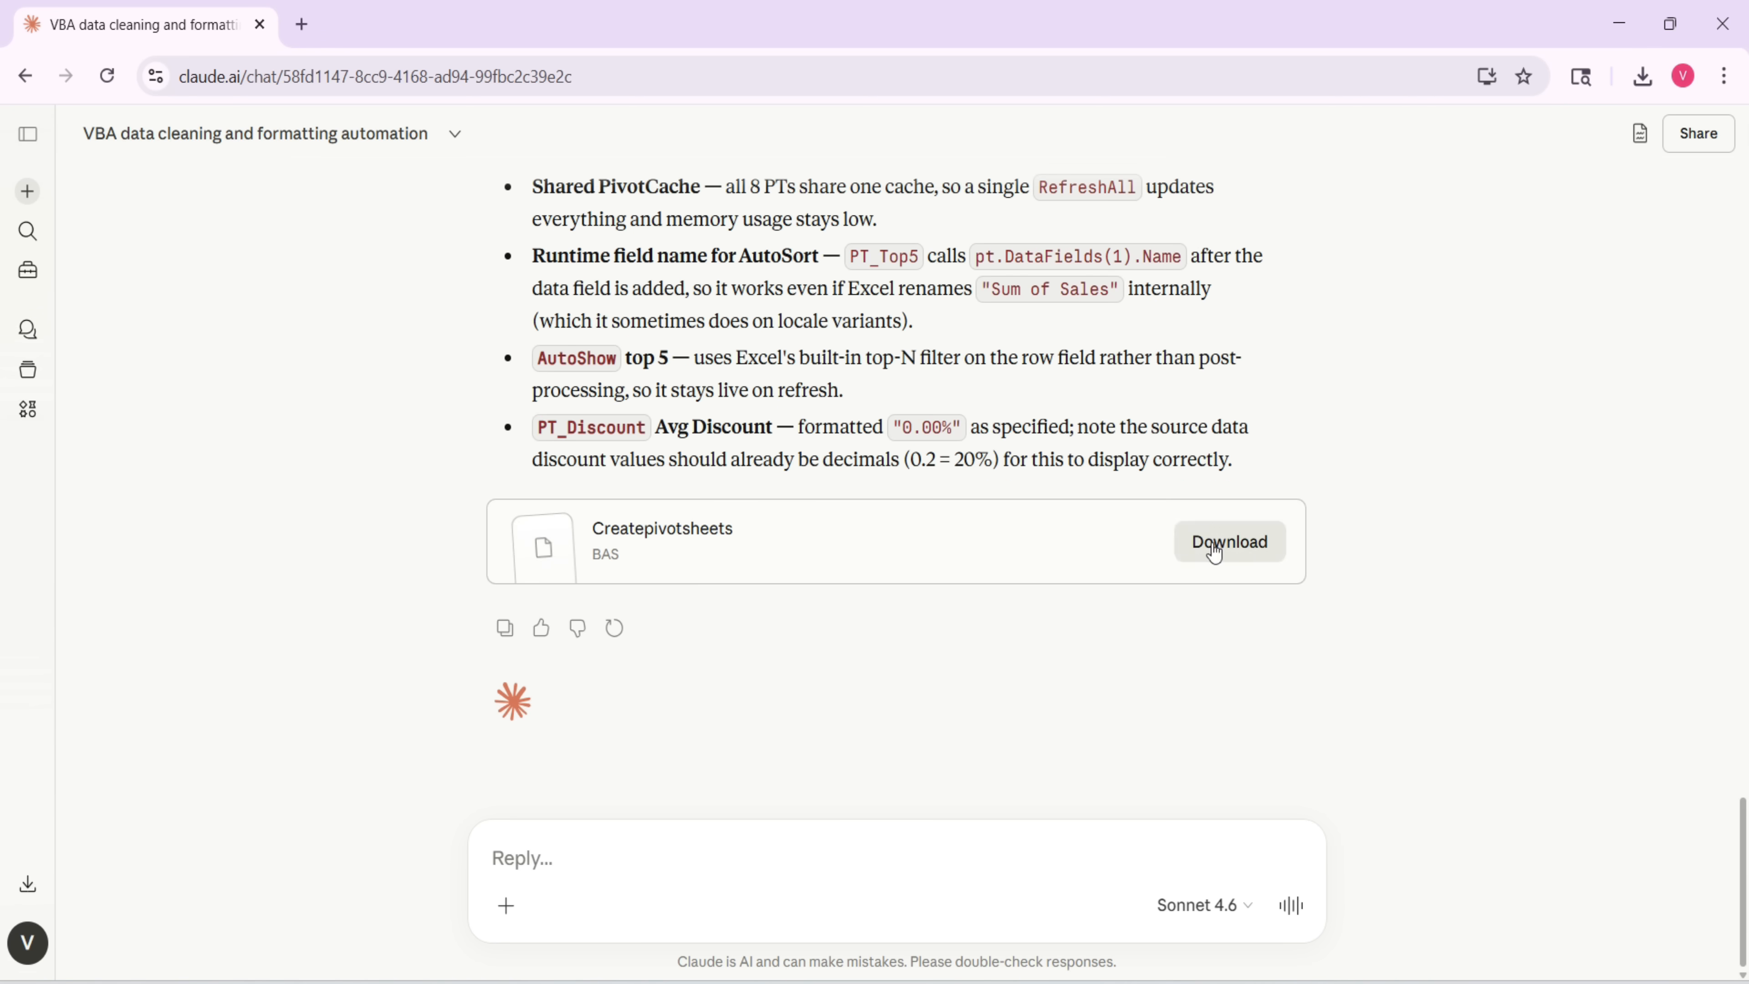
# Download the generated Createpivotsheets BAS file, copy all of its code and minimize the text editor
pyautogui.click(1212, 551)
pyautogui.click(1401, 140)
pyautogui.hotkey('ctrl', 'a')
pyautogui.hotkey('ctrl', 'c')
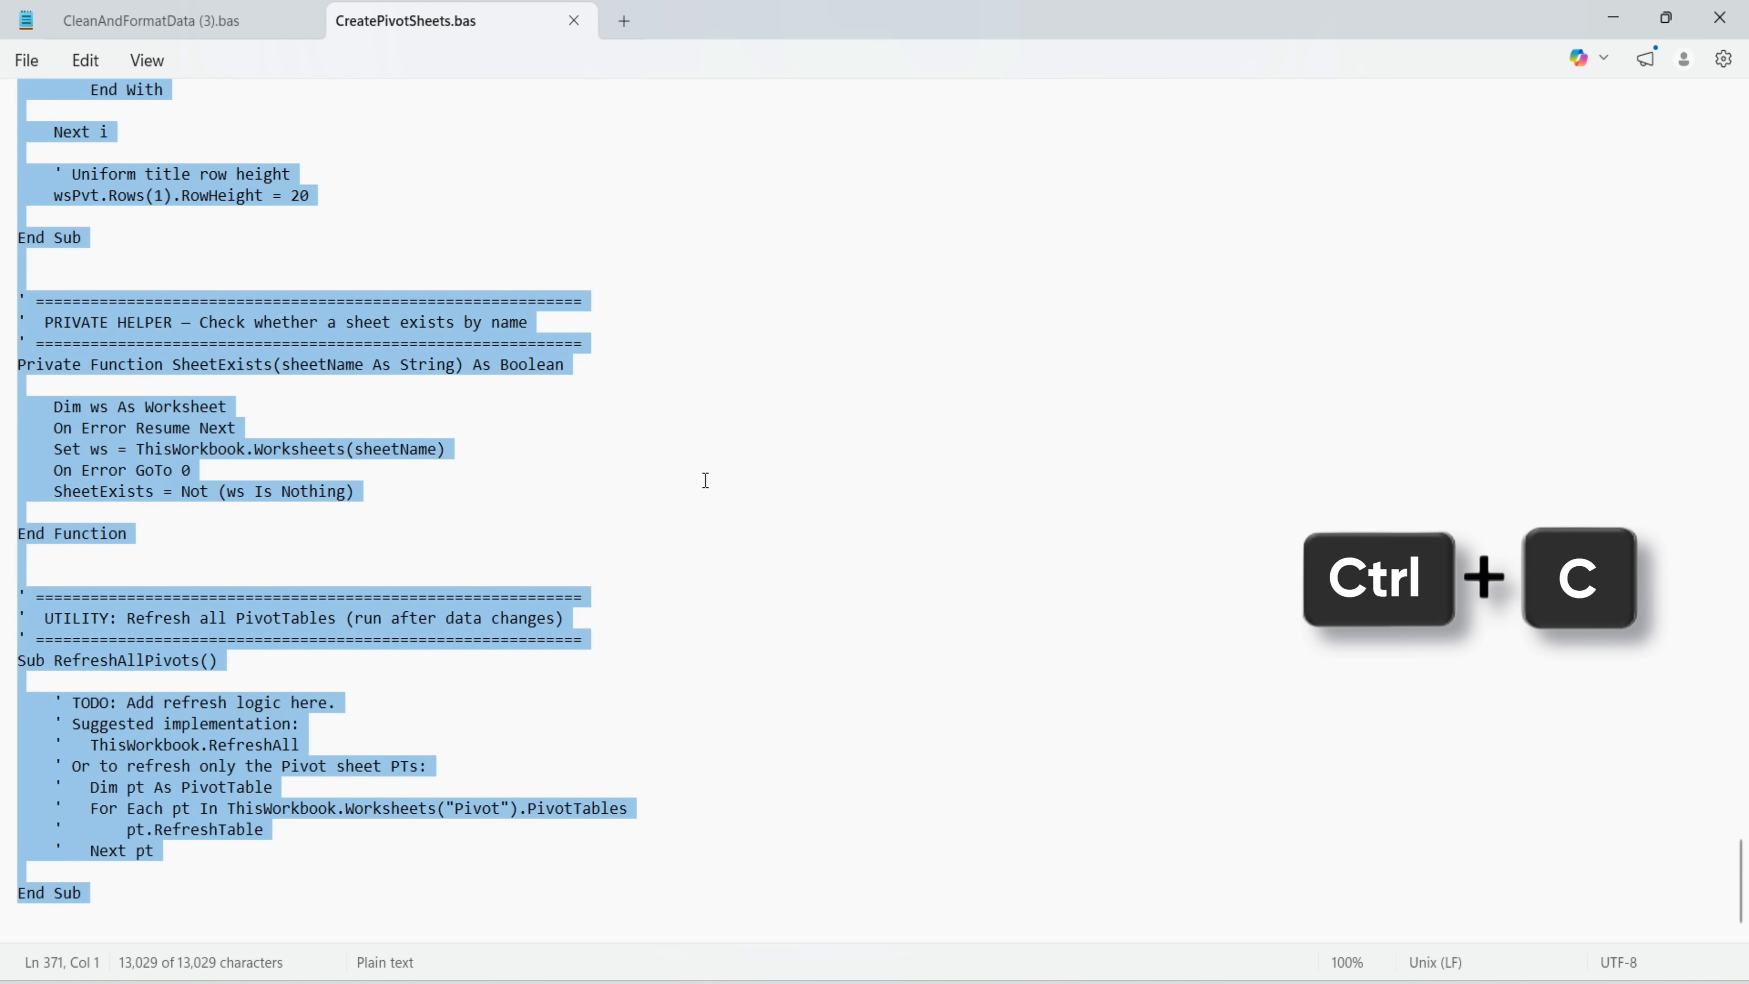
pyautogui.click(1618, 24)
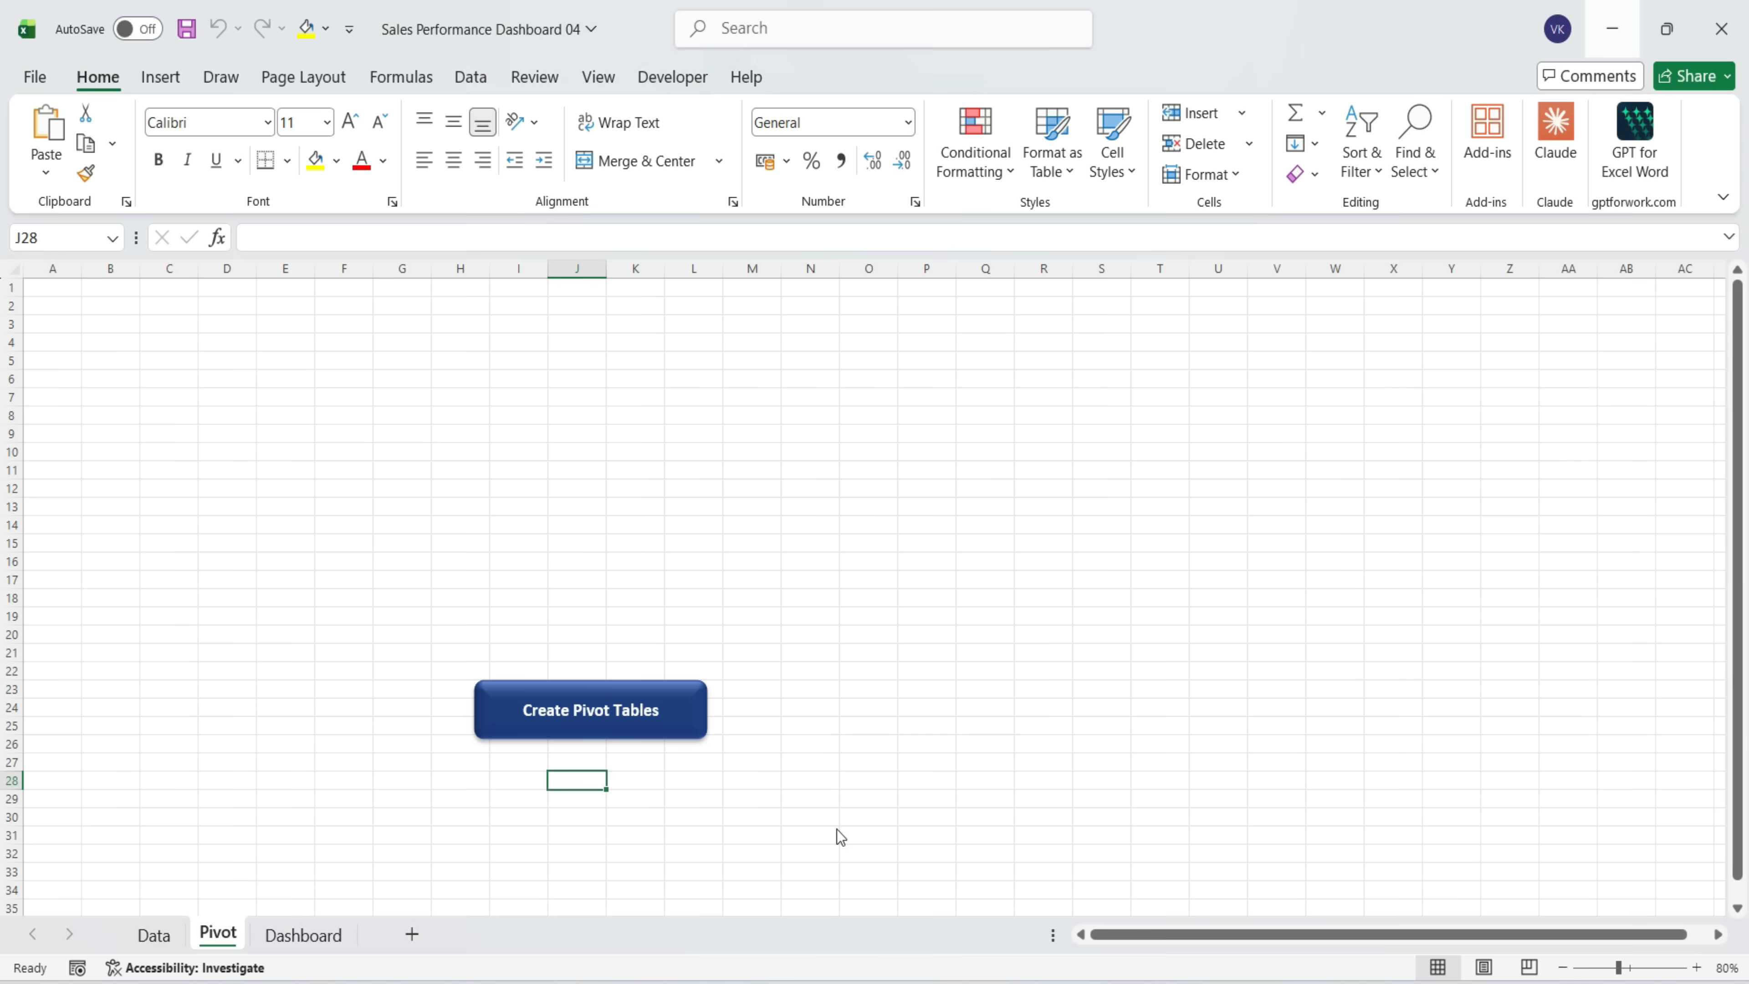
# Insert a new VBA module named Pivot, paste the copied pivot-table code into it and return to the Pivot sheet
pyautogui.click(752, 743)
pyautogui.click(682, 85)
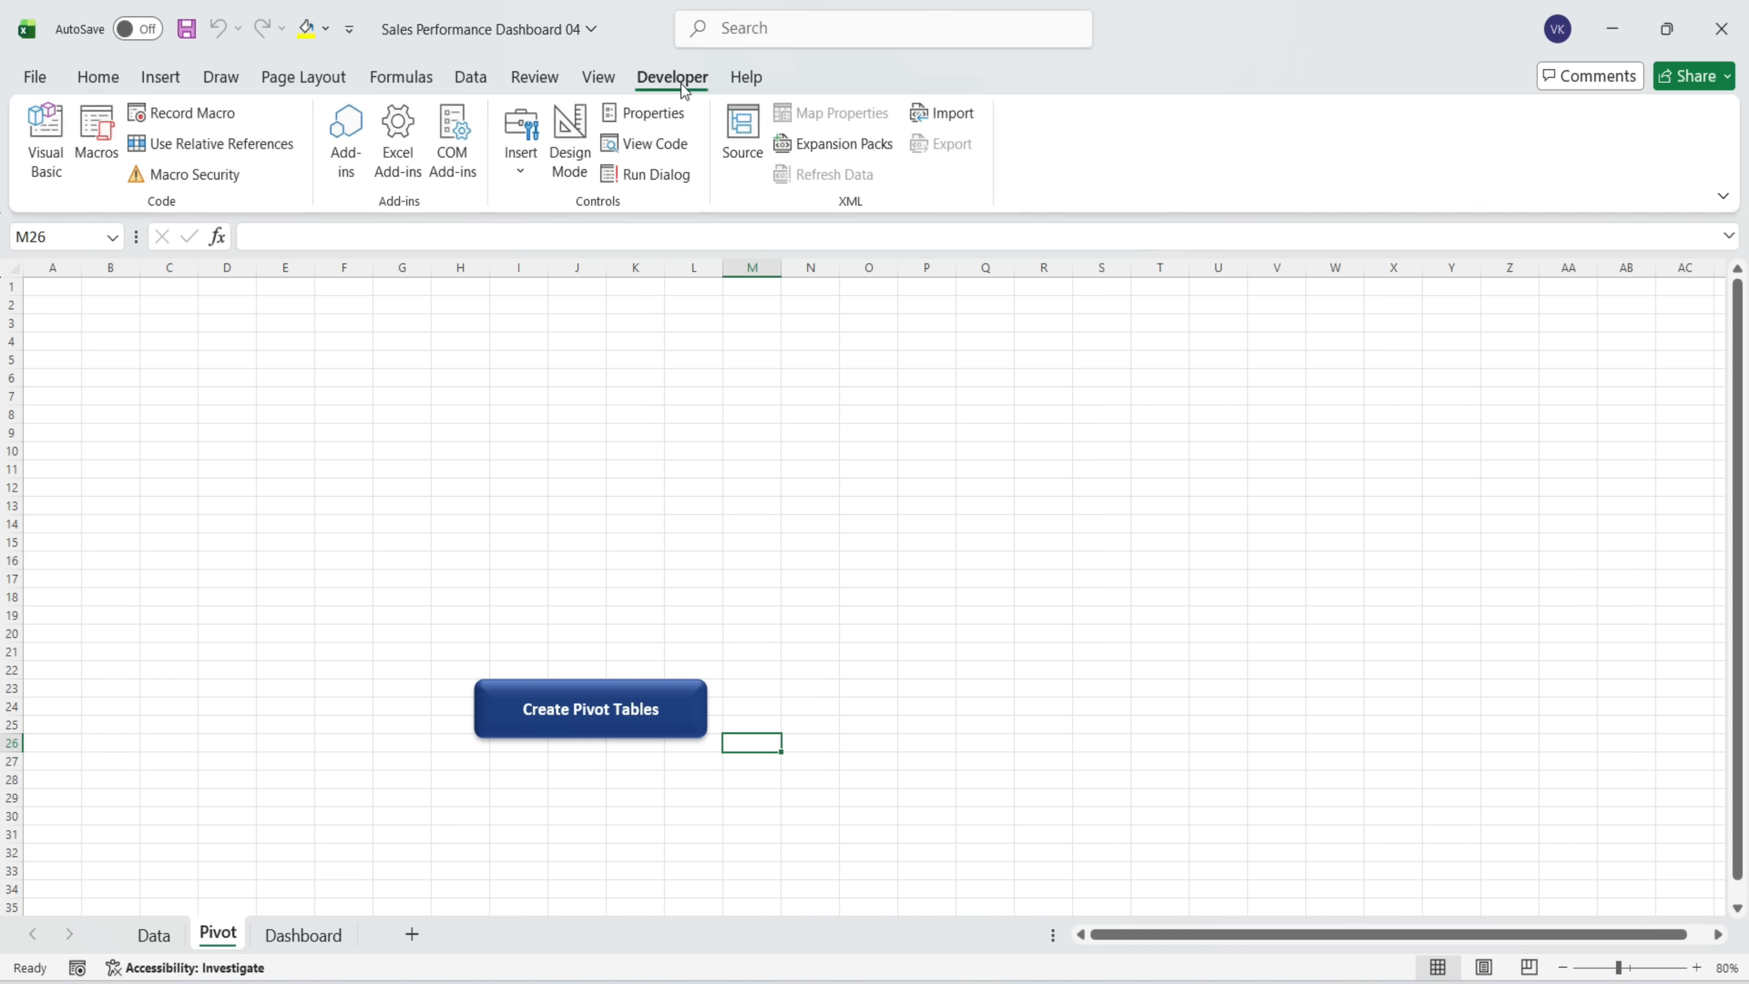
pyautogui.click(50, 157)
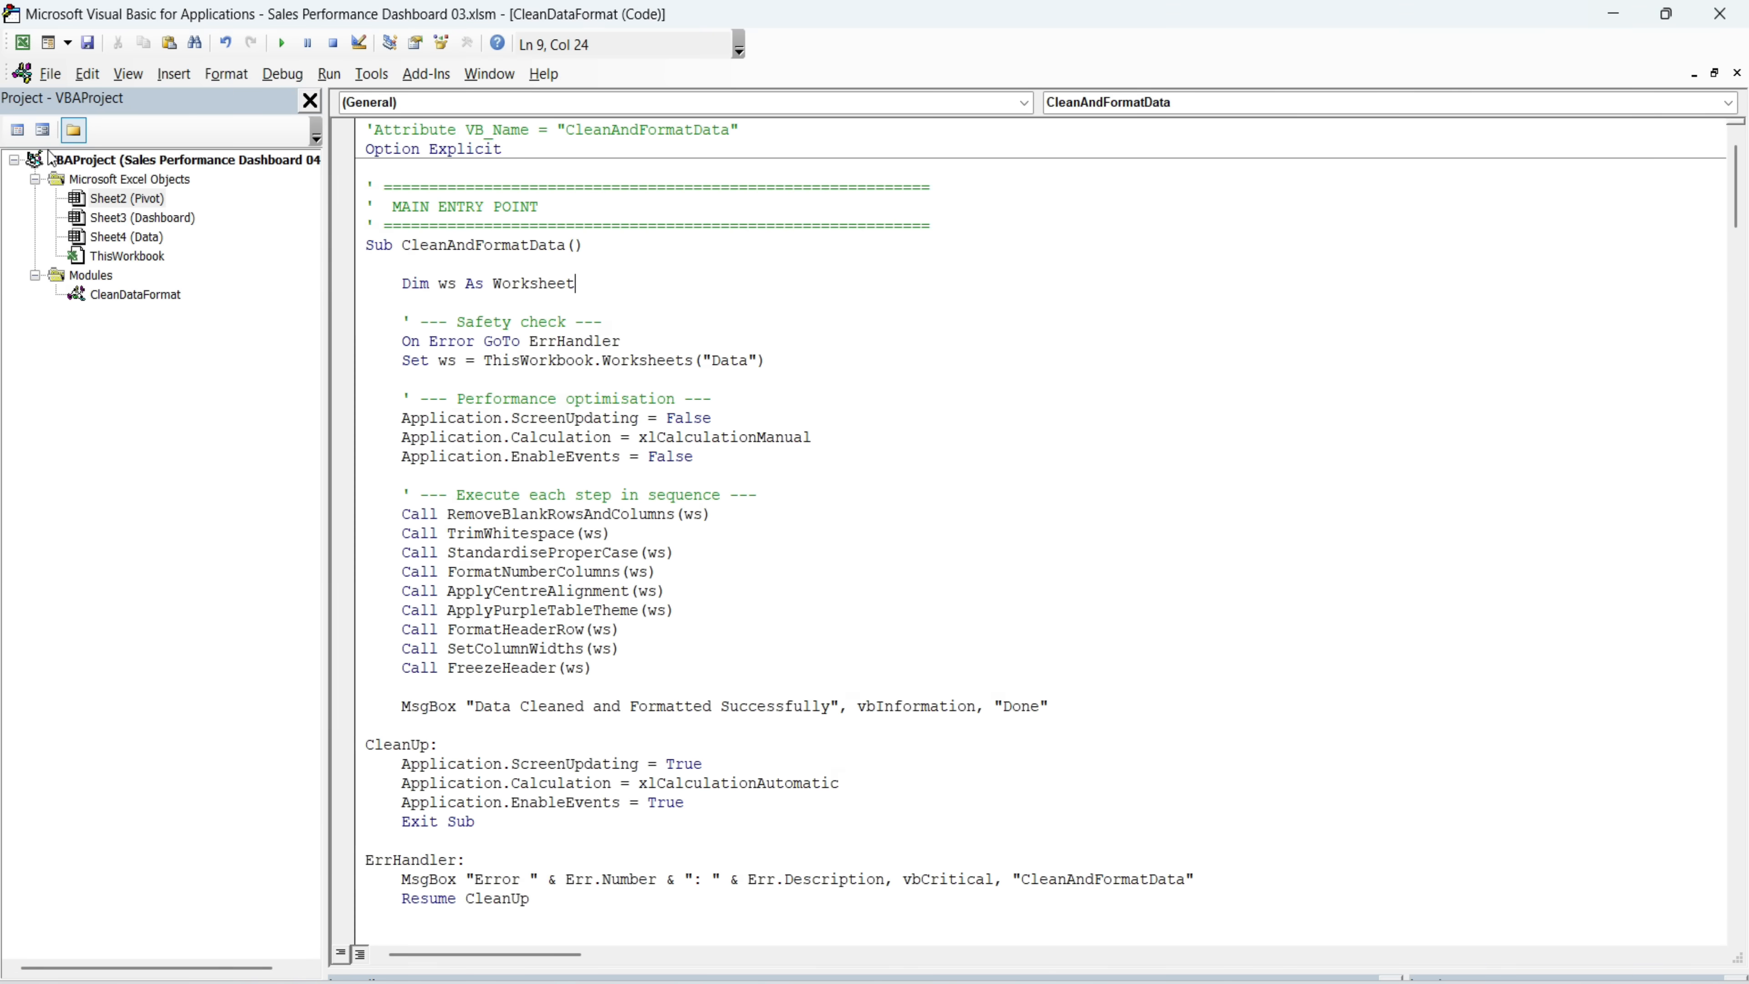
pyautogui.click(175, 75)
pyautogui.click(199, 153)
pyautogui.press('F4')
pyautogui.write('Pi')
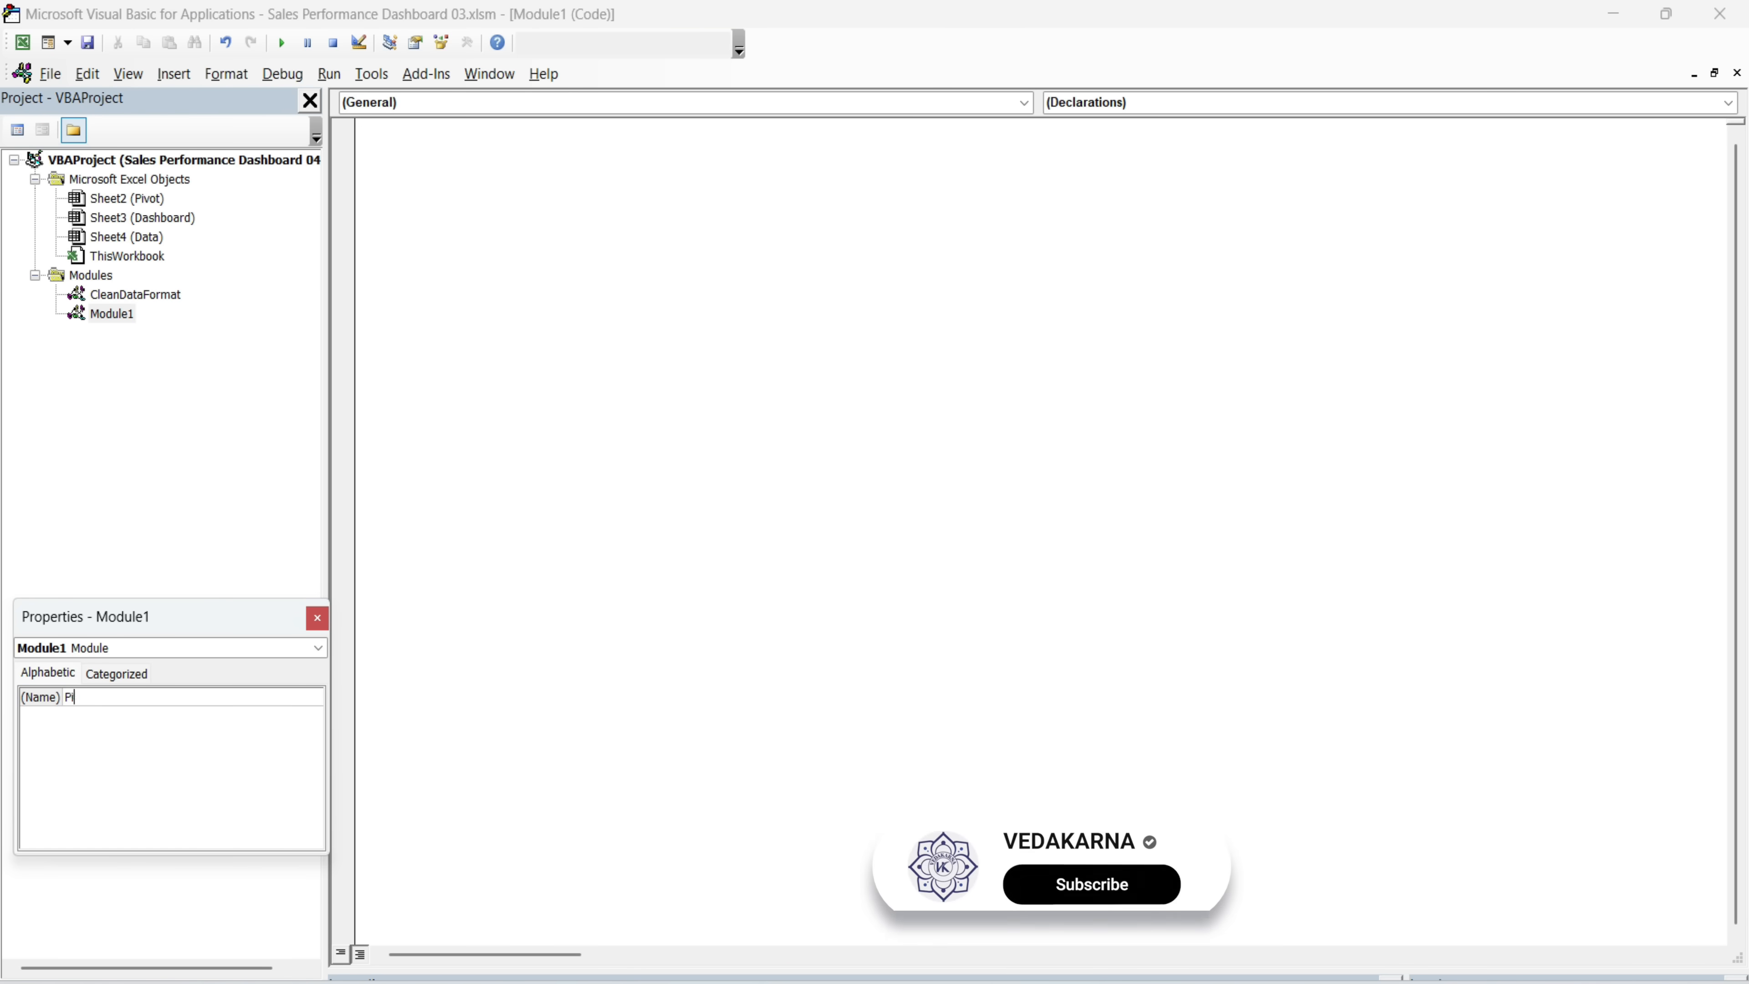
pyautogui.write('vot')
pyautogui.click(317, 619)
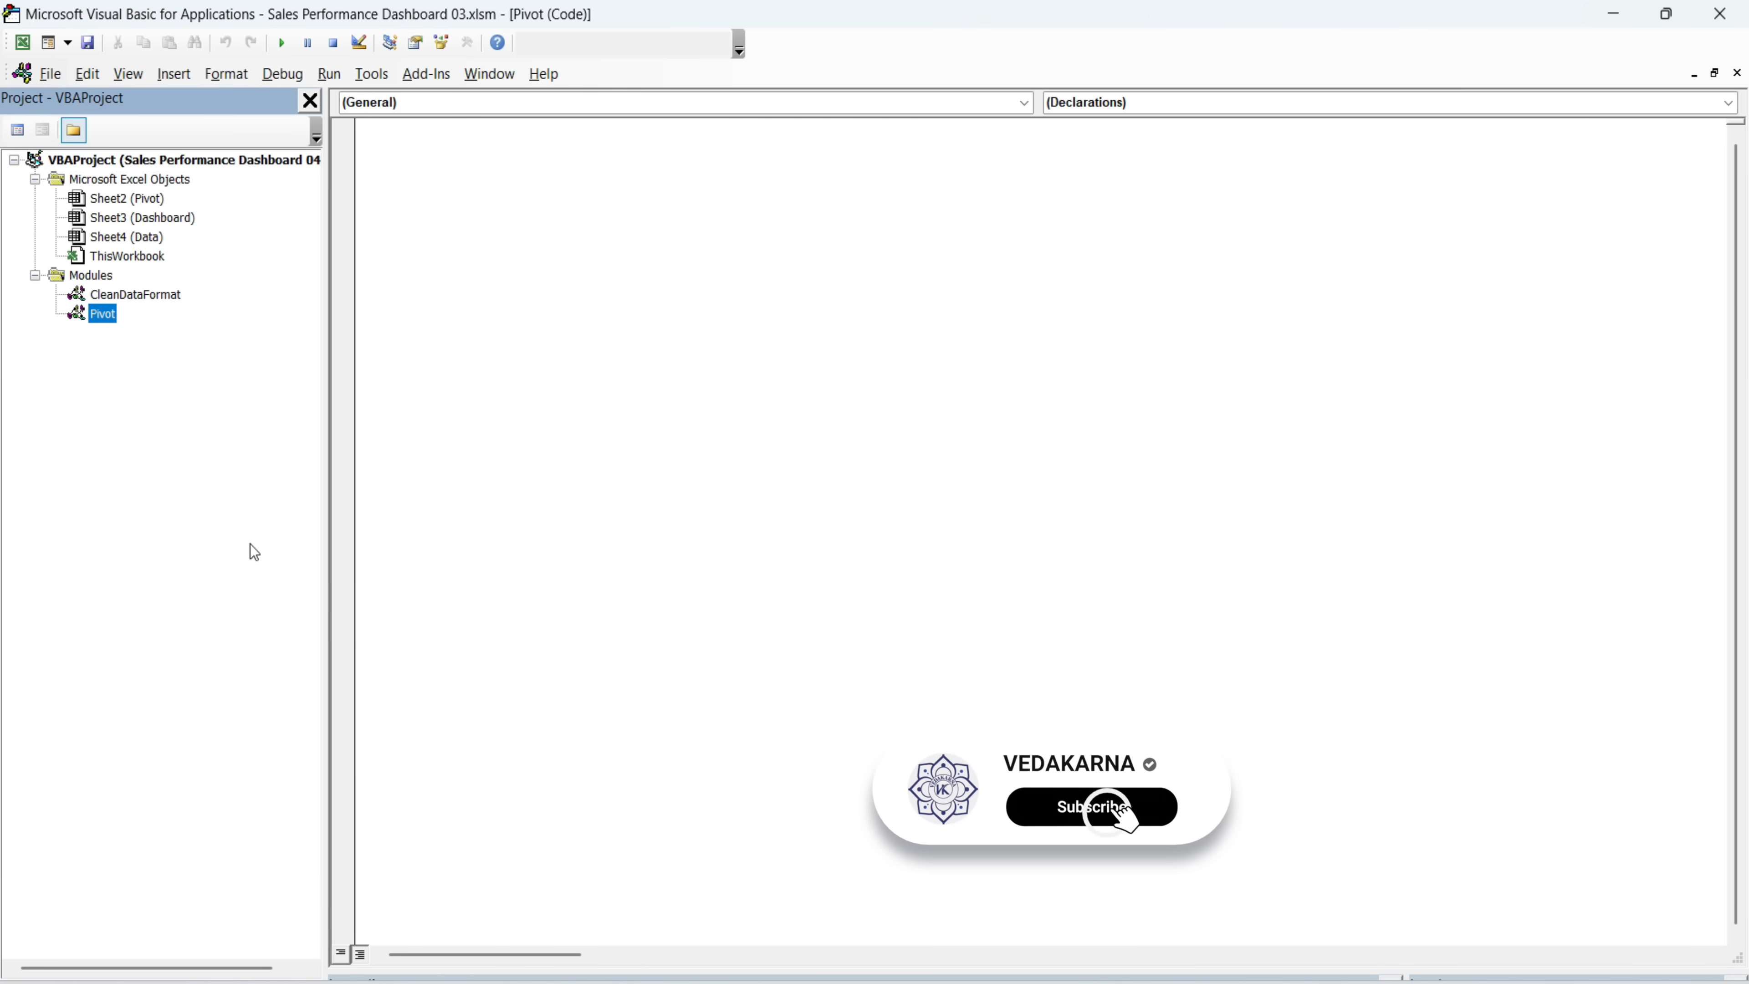
pyautogui.hotkey('ctrl', 'v')
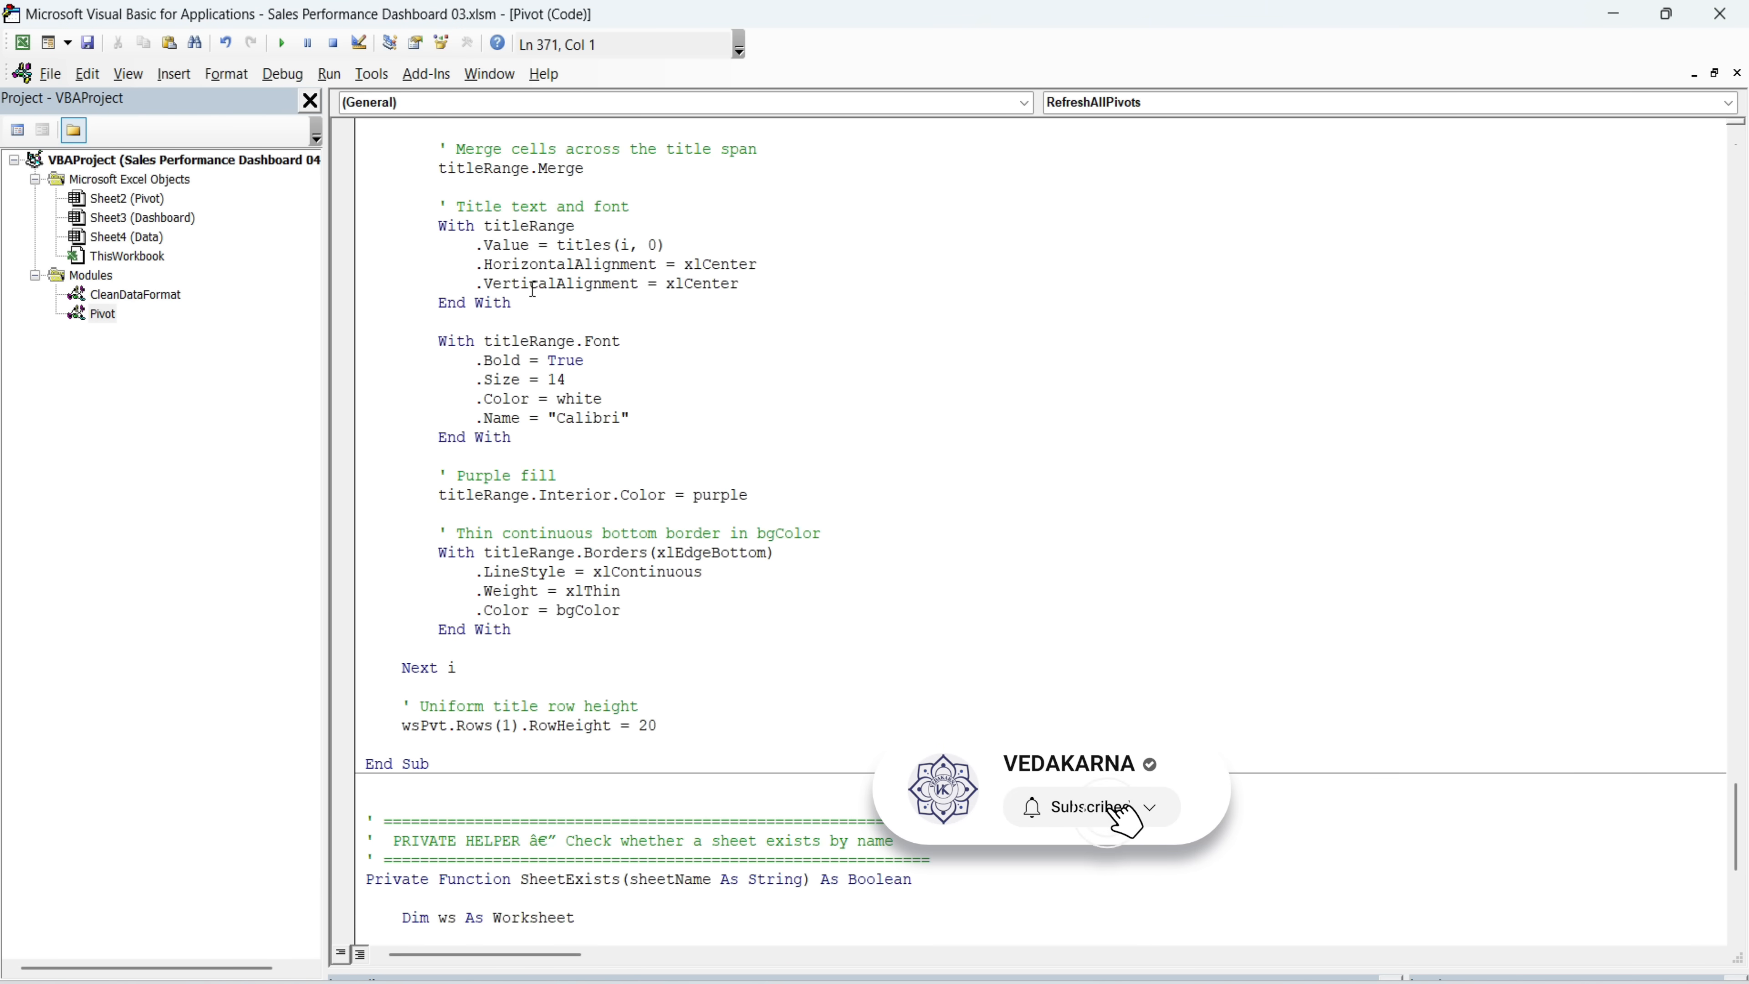
pyautogui.click(33, 48)
# Assign the CreatePivotSheets macro to the Create Pivot Tables shape, run it and look over the generated pivot tables
pyautogui.rightClick(744, 736)
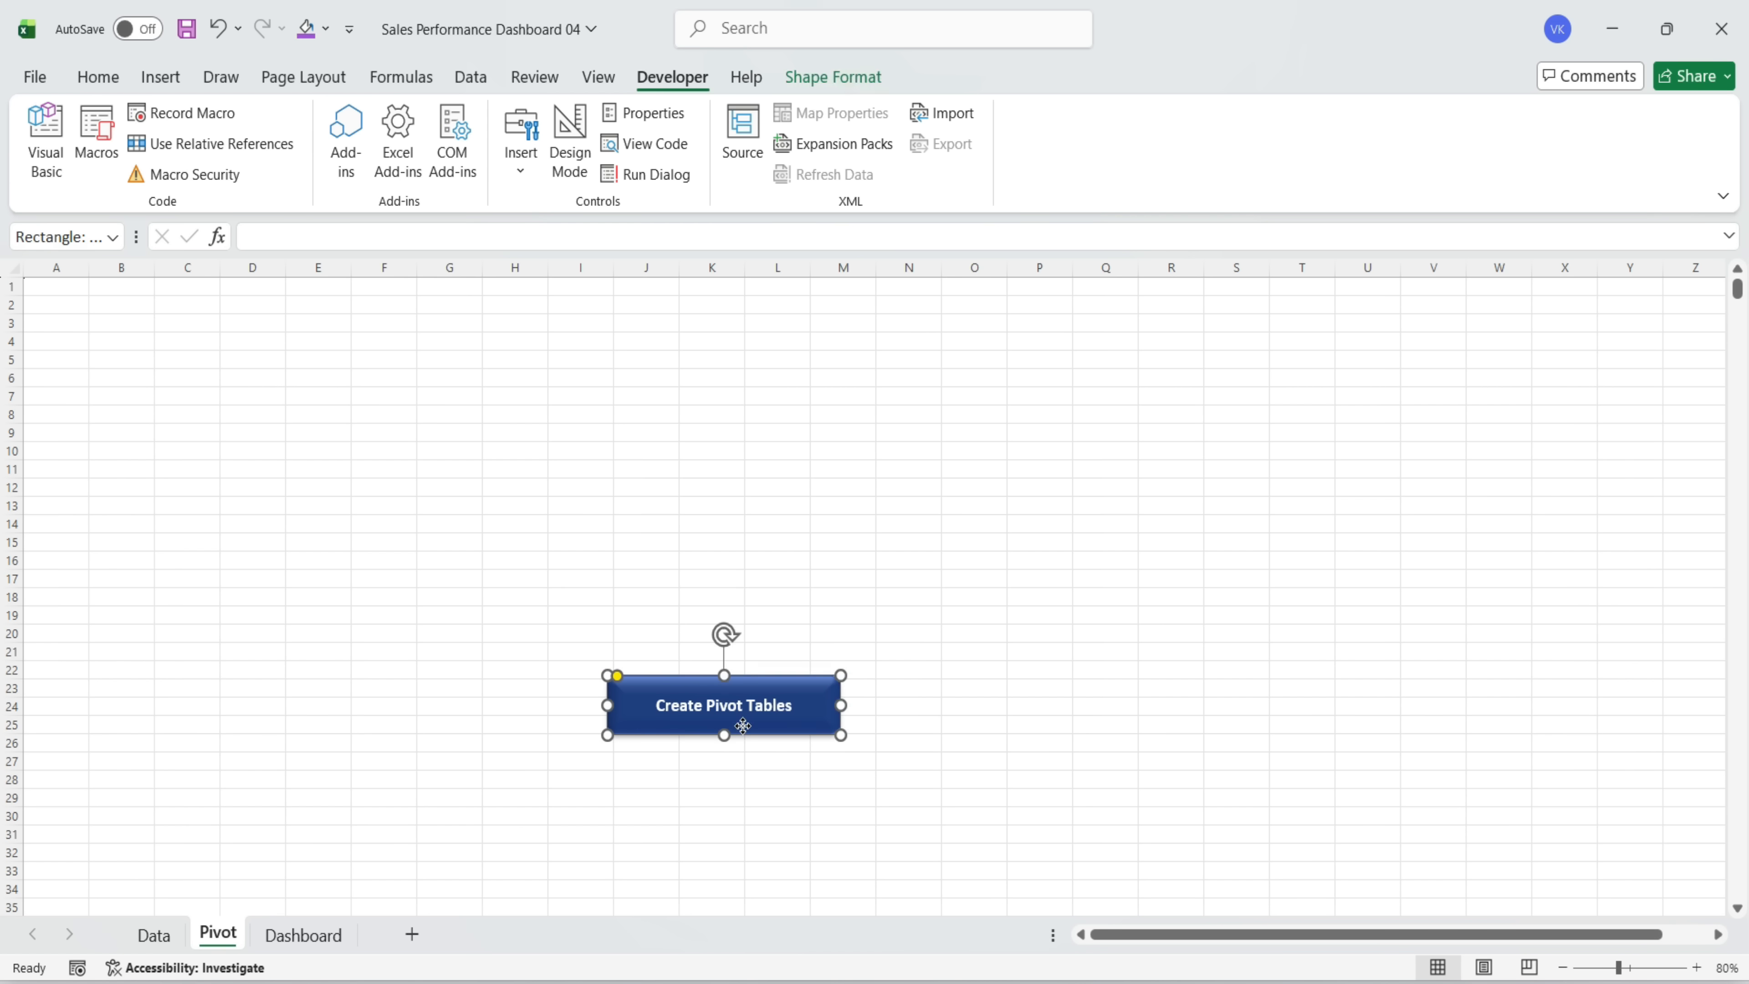
pyautogui.click(849, 565)
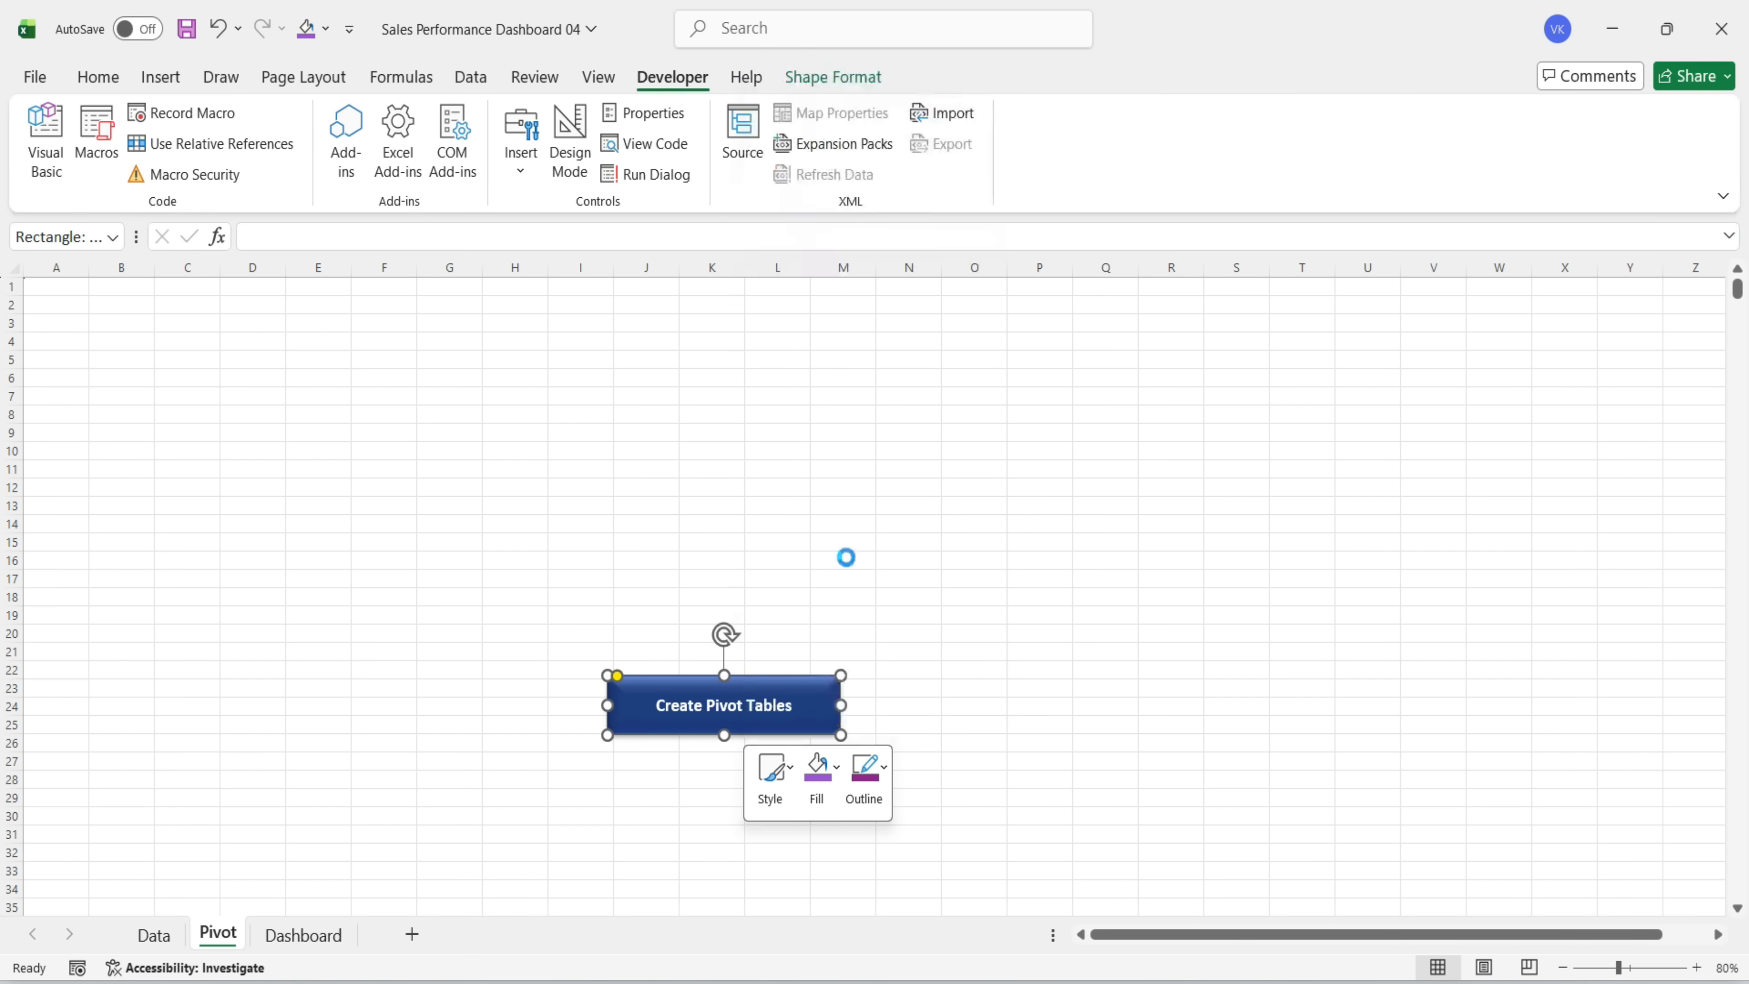
pyautogui.click(660, 449)
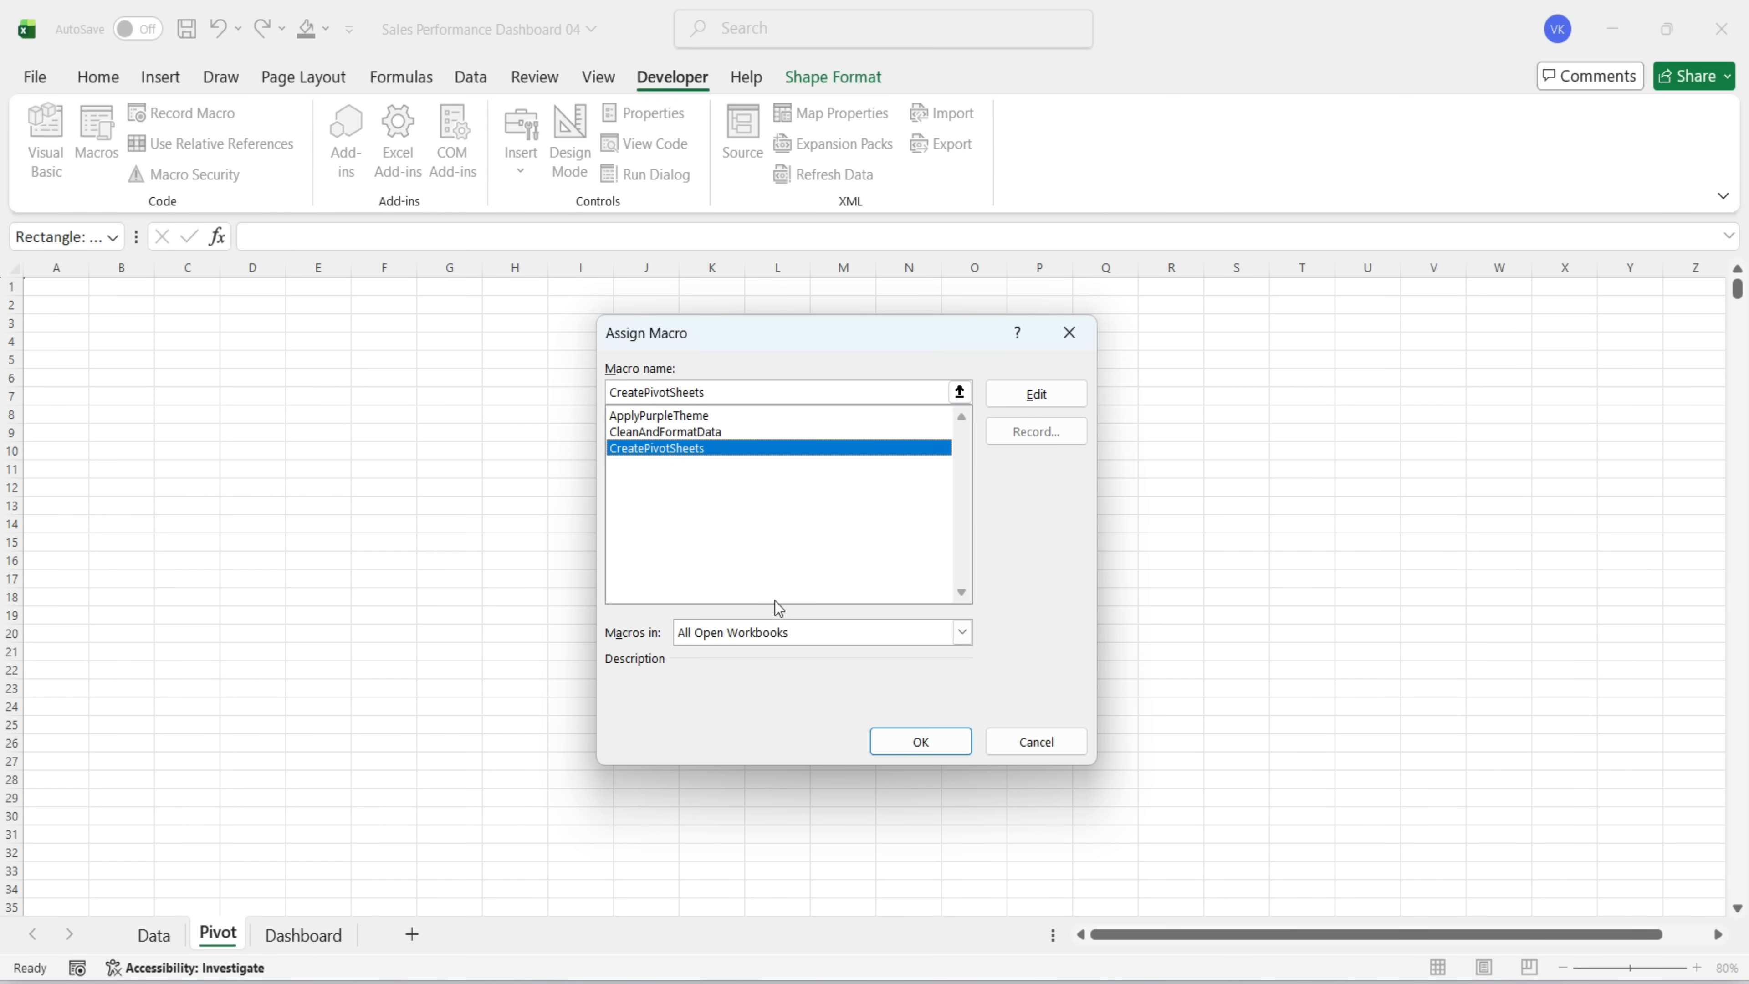
pyautogui.click(895, 744)
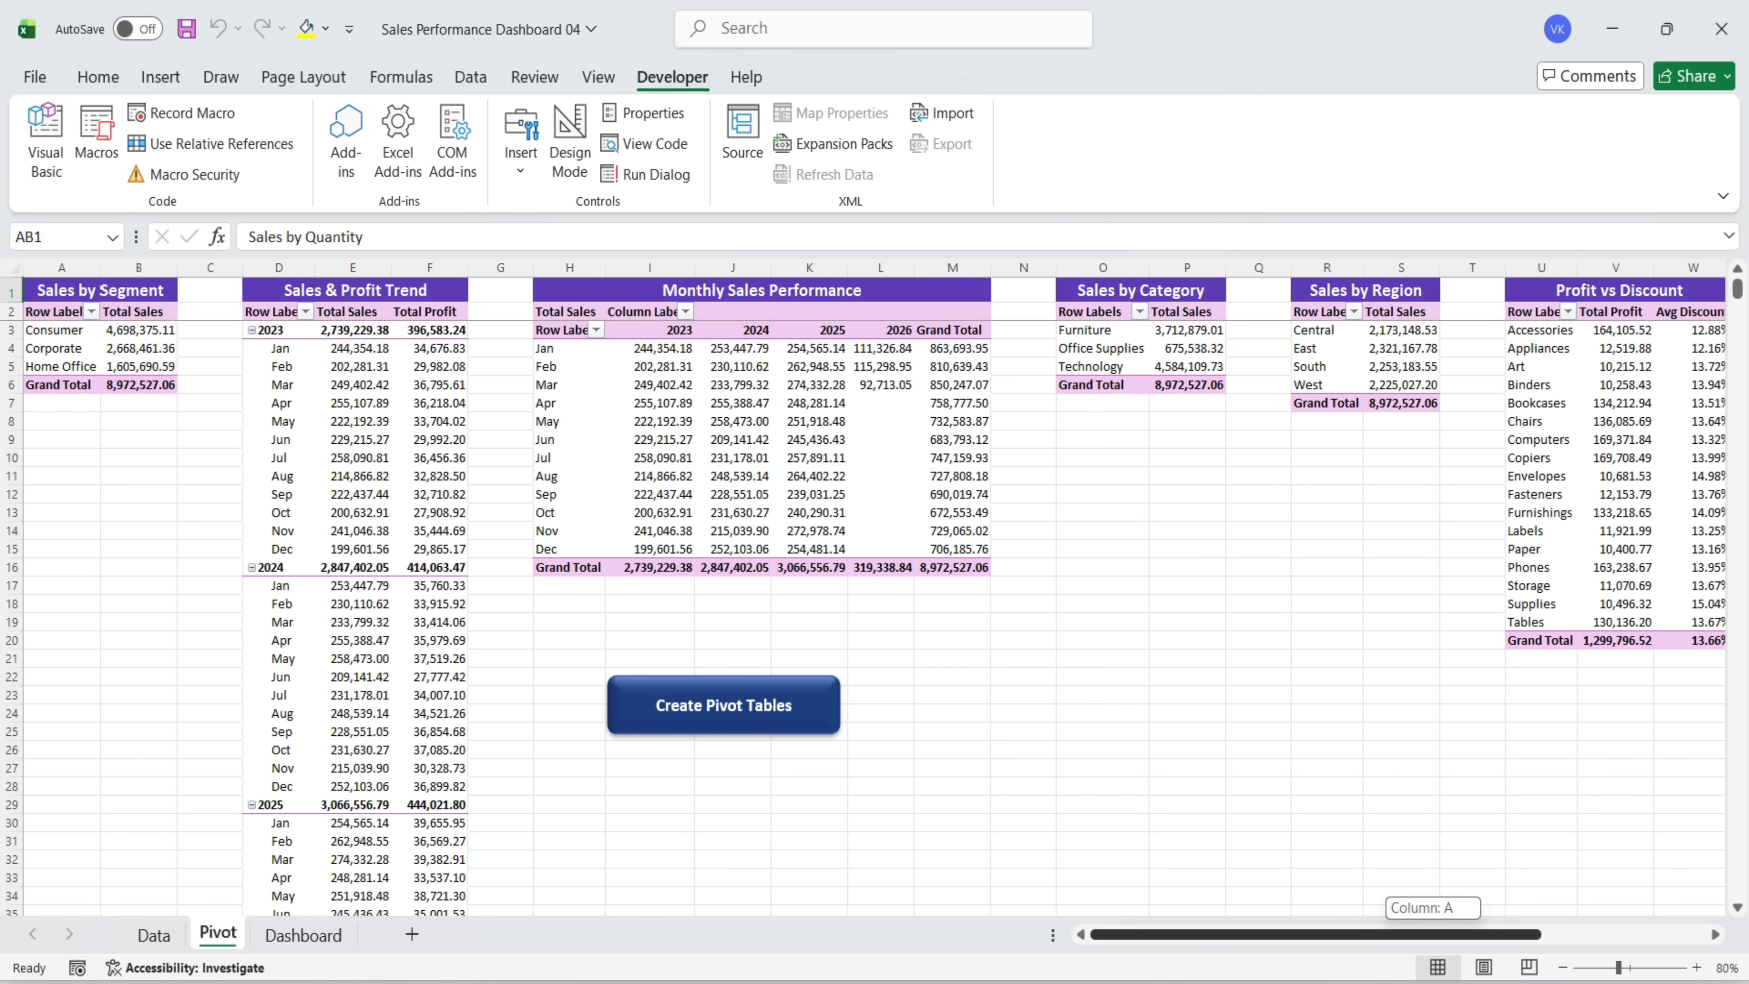
pyautogui.scroll(-12, 895, 561)
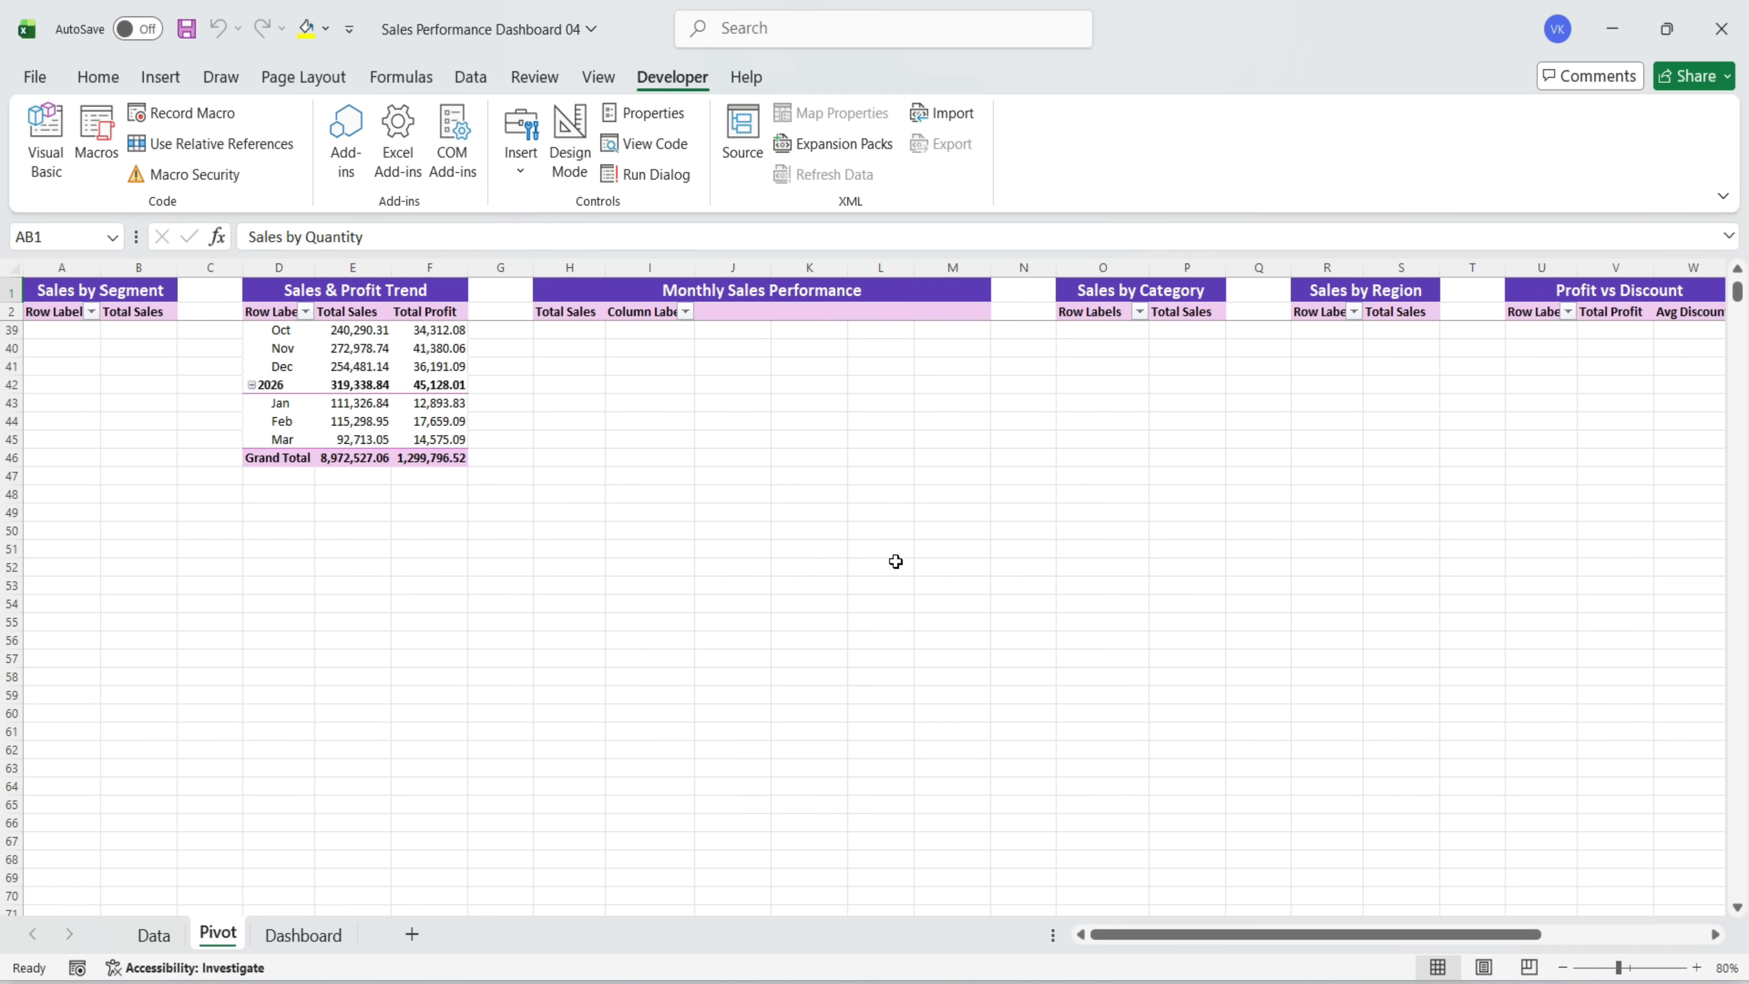
pyautogui.scroll(12, 895, 562)
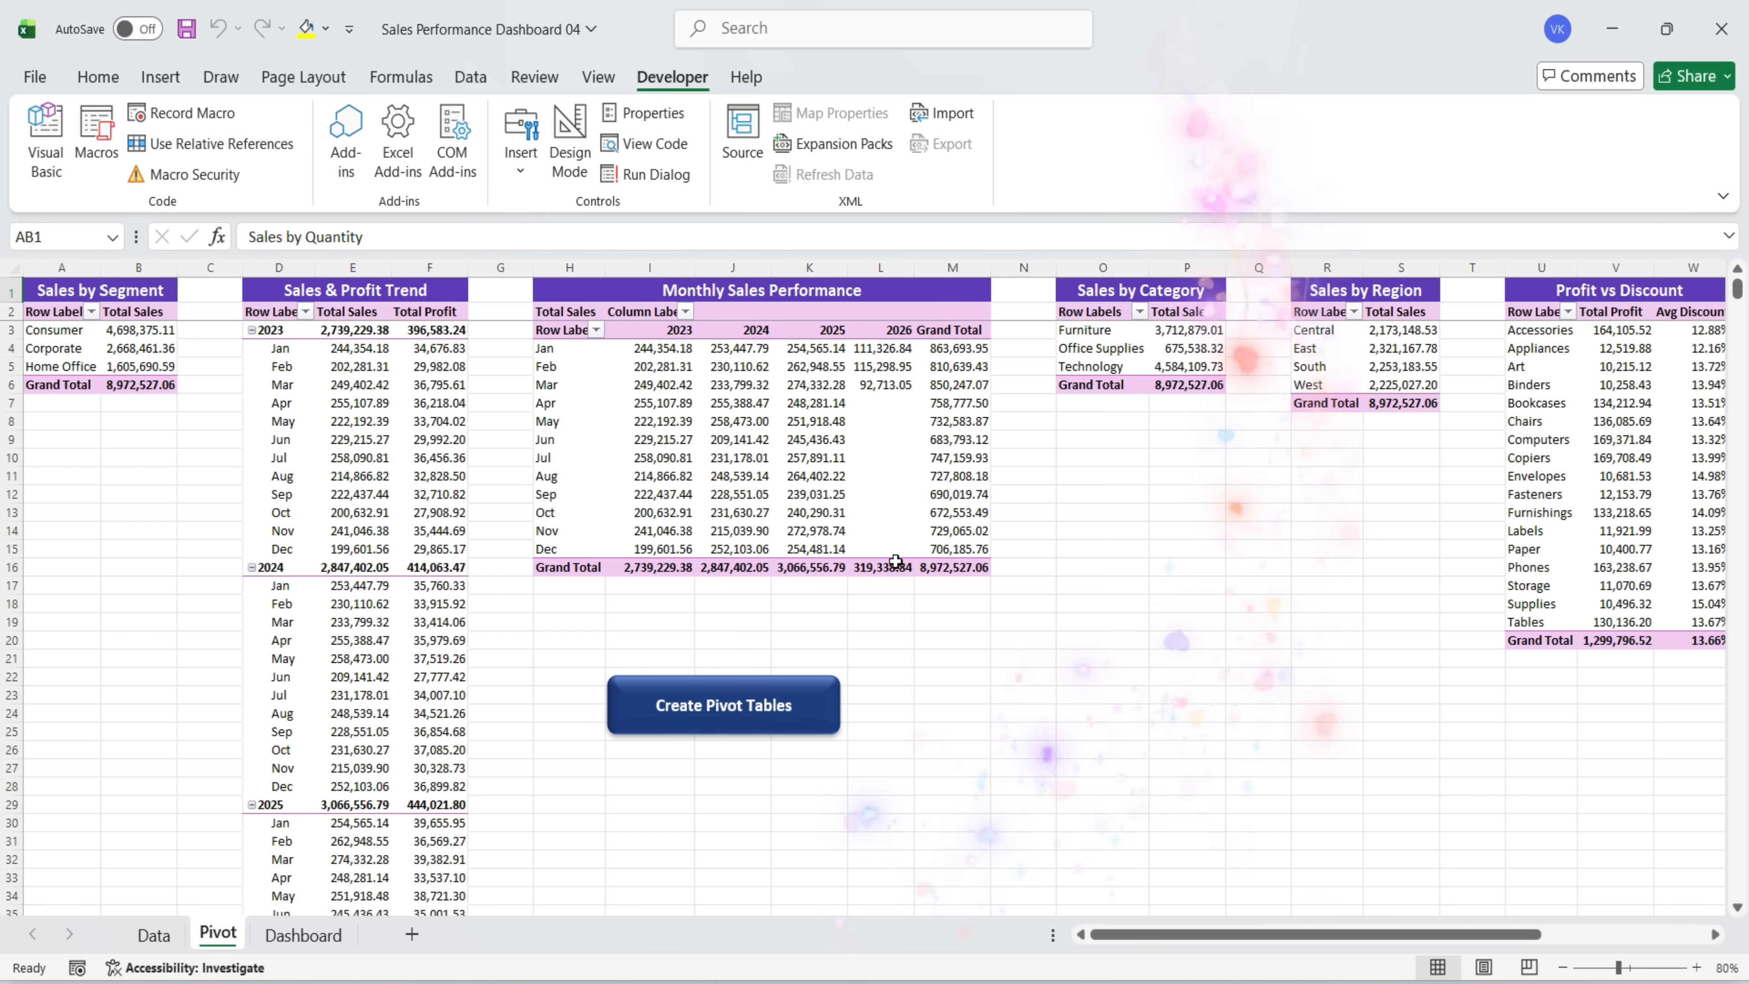
# Open the Dashboard sheet, and send Claude the "Build Dashboard" prompt copied from the Word document
pyautogui.click(304, 935)
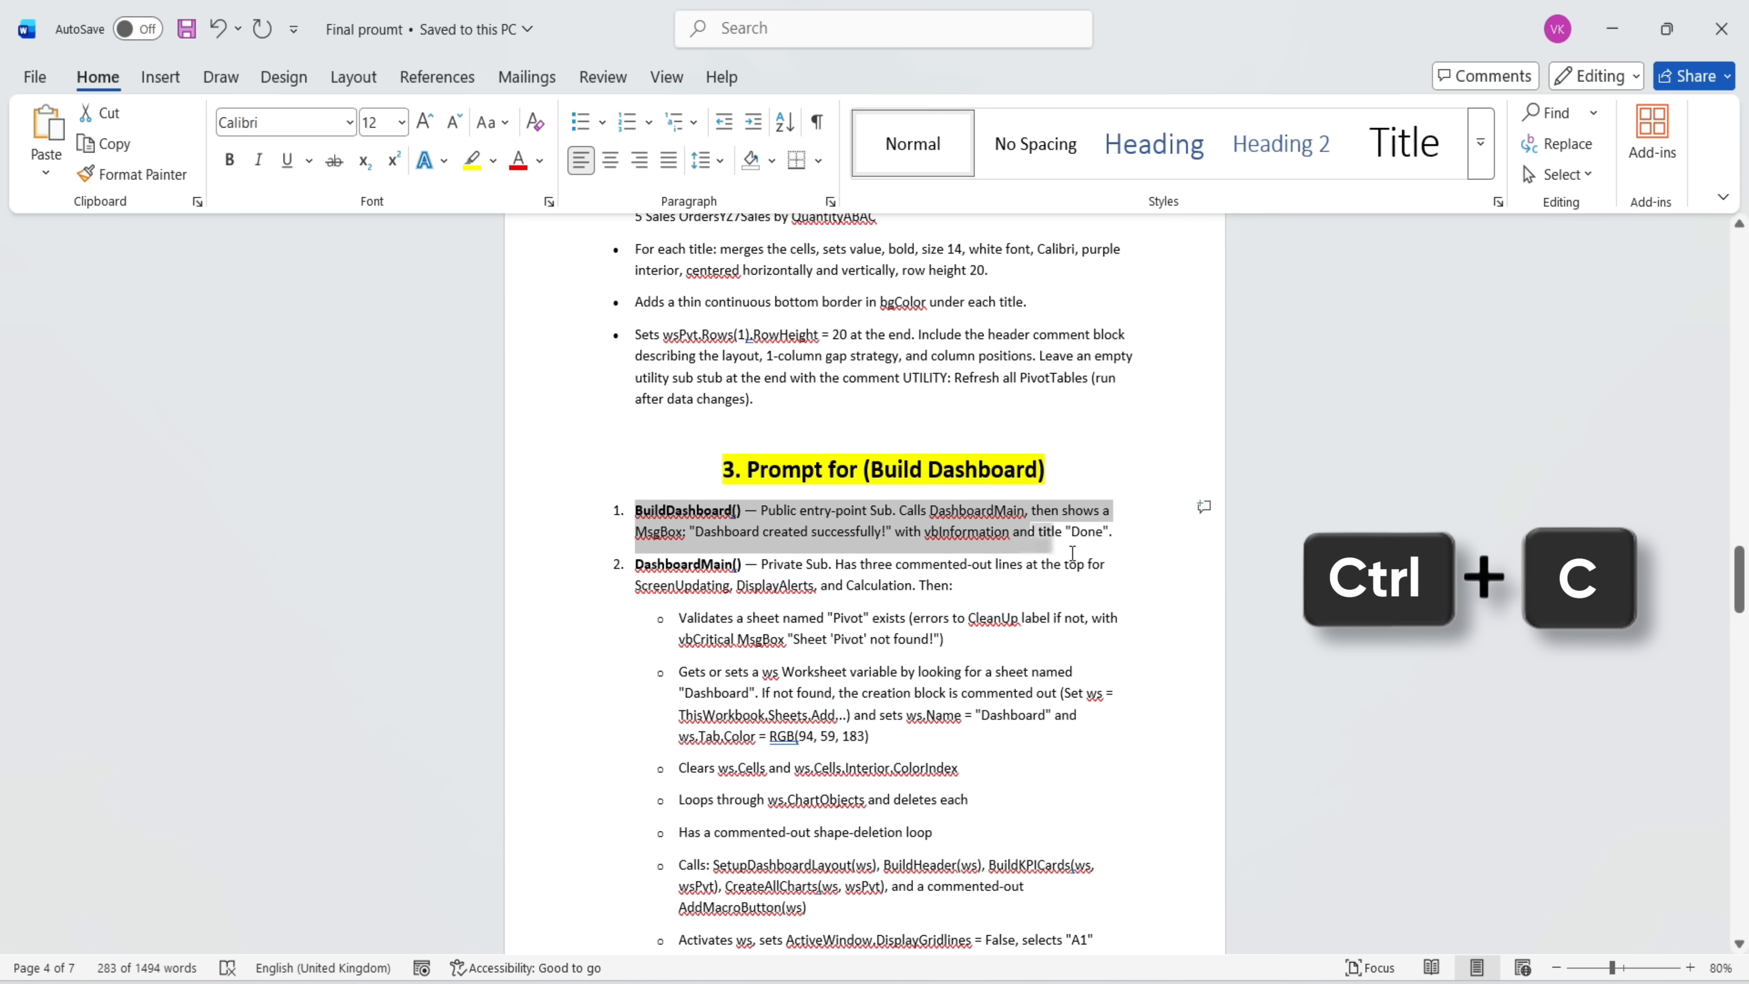
pyautogui.moveTo(1112, 524); pyautogui.dragTo(1102, 950)
pyautogui.hotkey('ctrl', 'v')
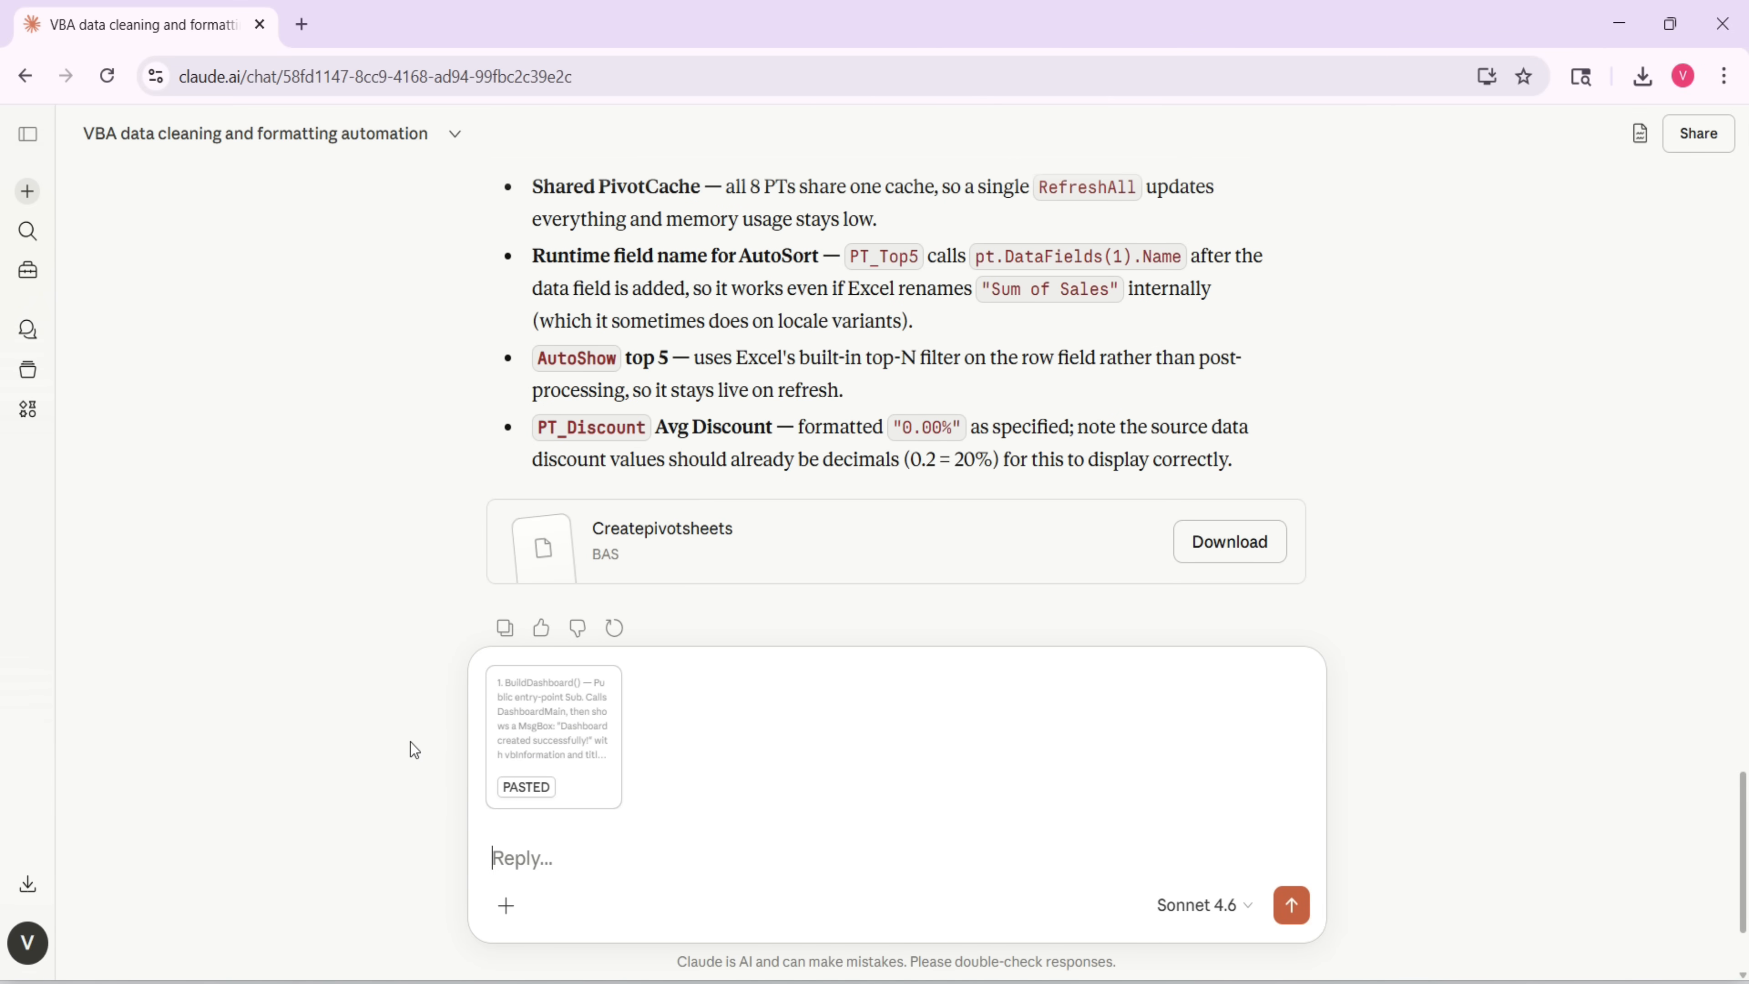
pyautogui.press('Return')
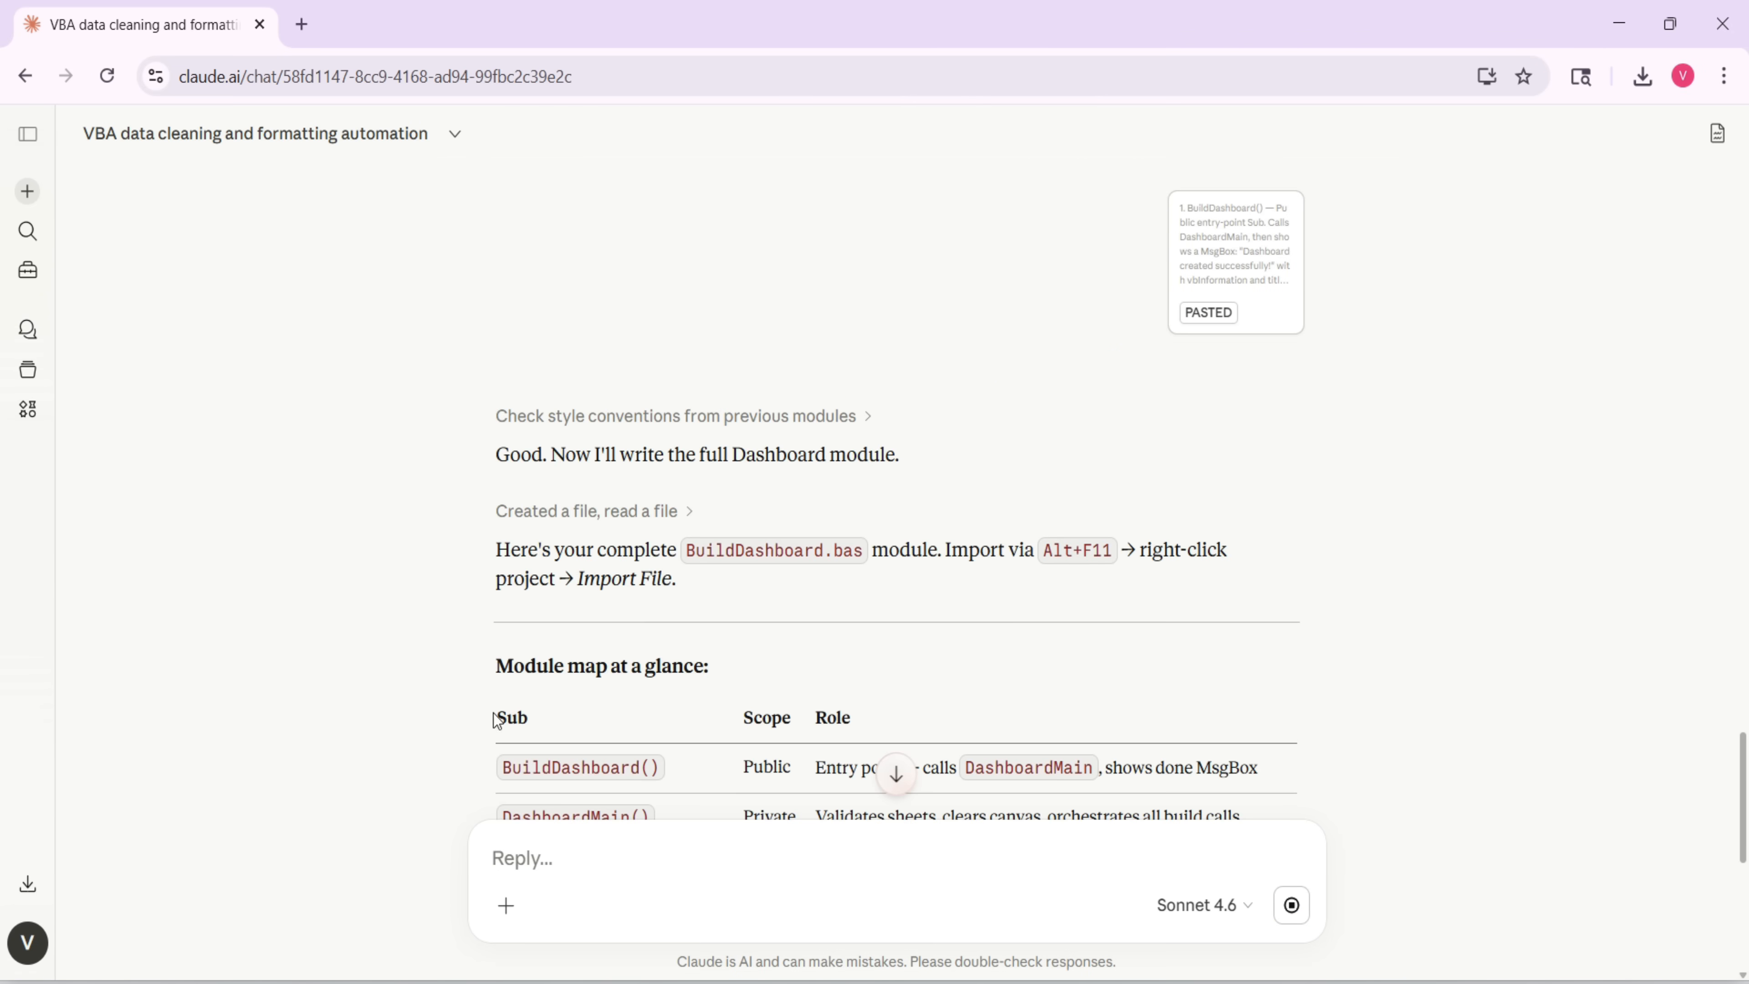
# Download the generated Builddashboard BAS file from Claude and copy all of its code
pyautogui.scroll(-5, 444, 705)
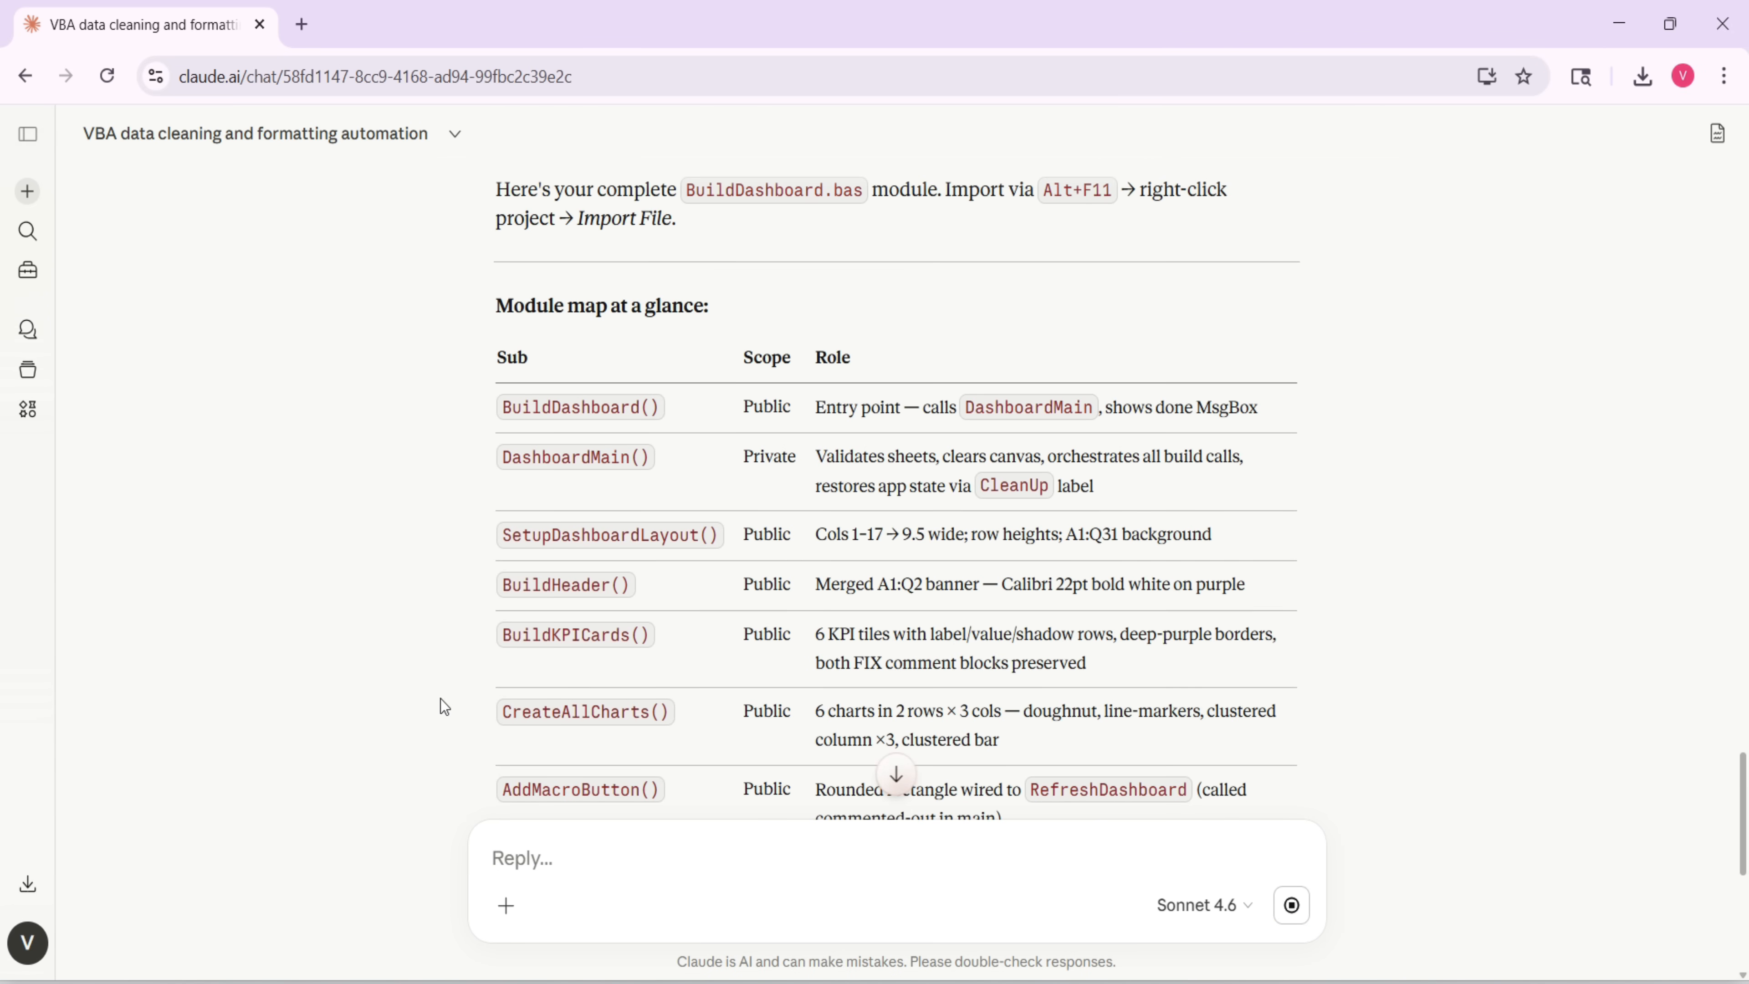
pyautogui.scroll(-10, 441, 698)
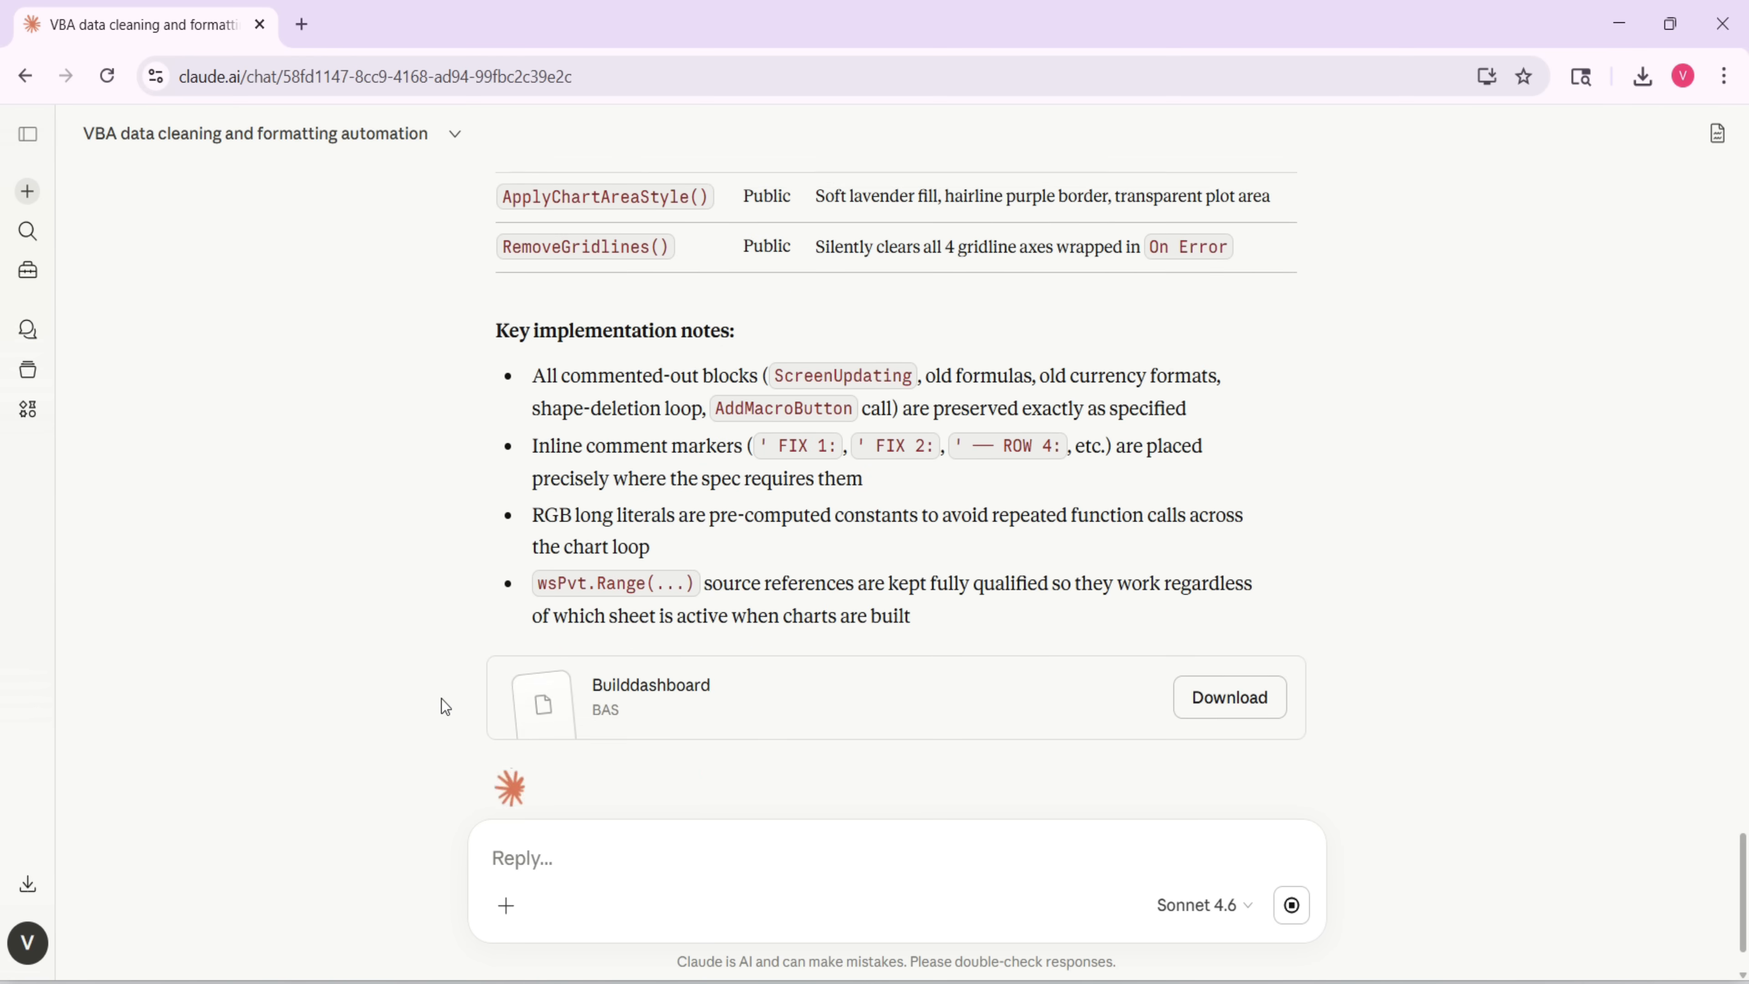
pyautogui.scroll(-2, 441, 699)
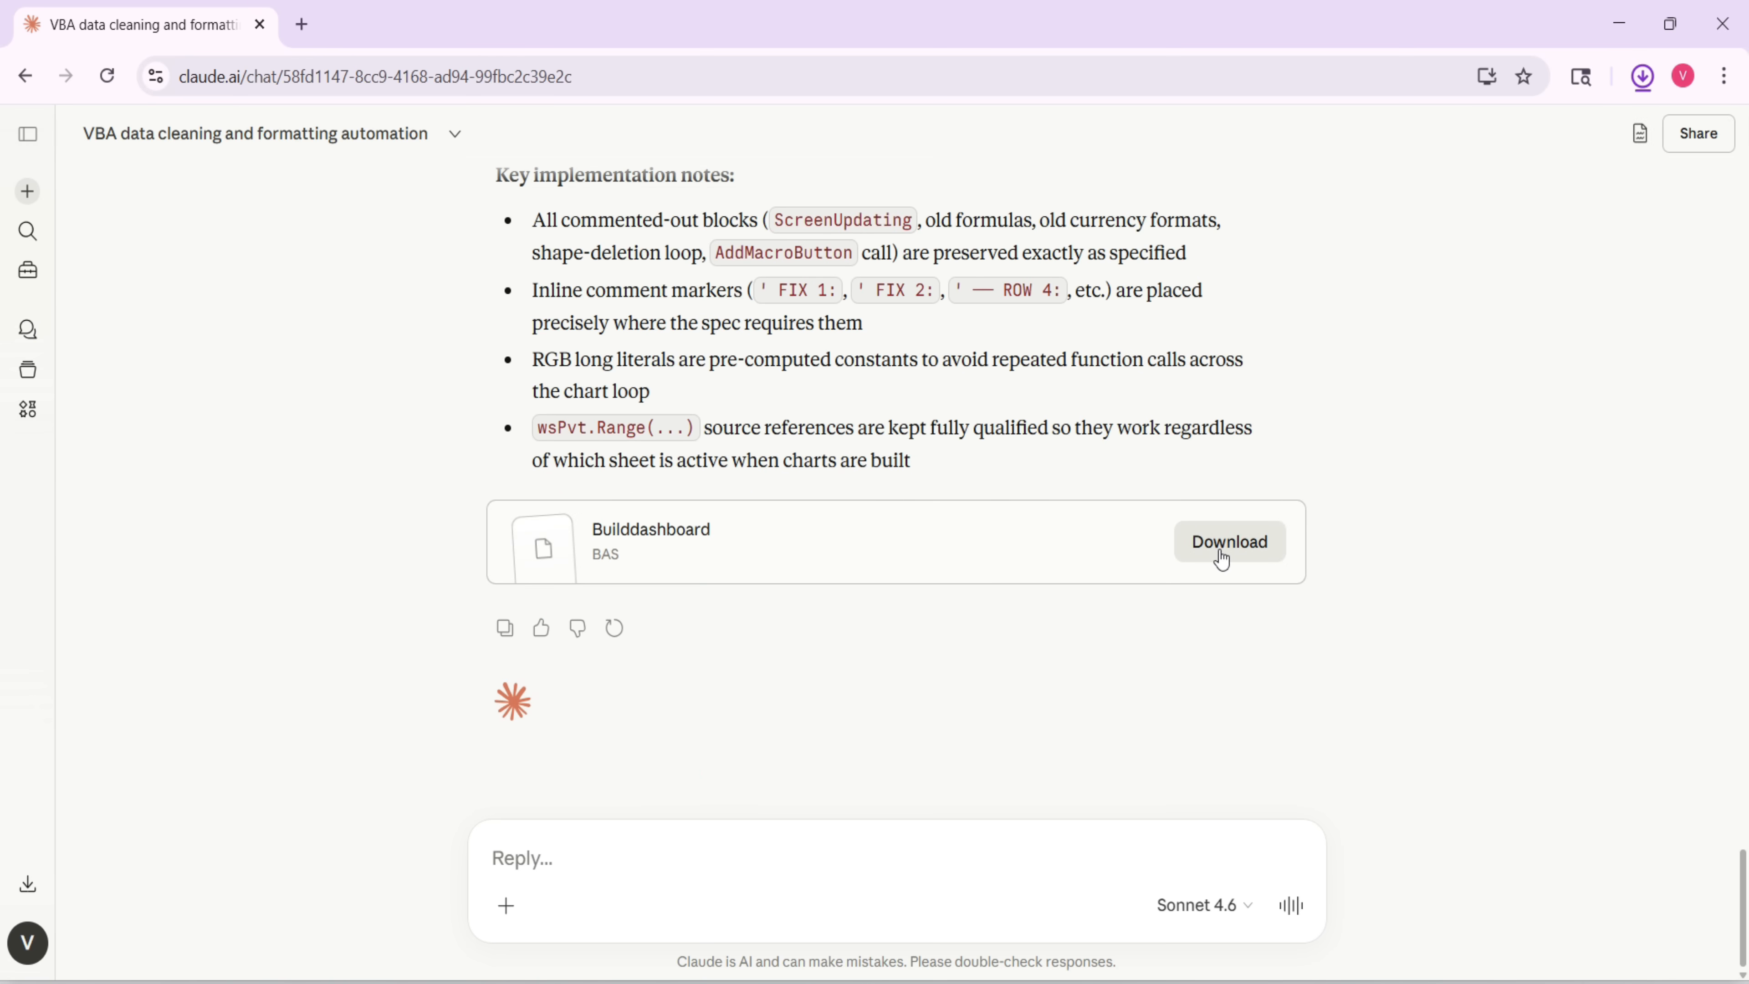
pyautogui.click(1221, 541)
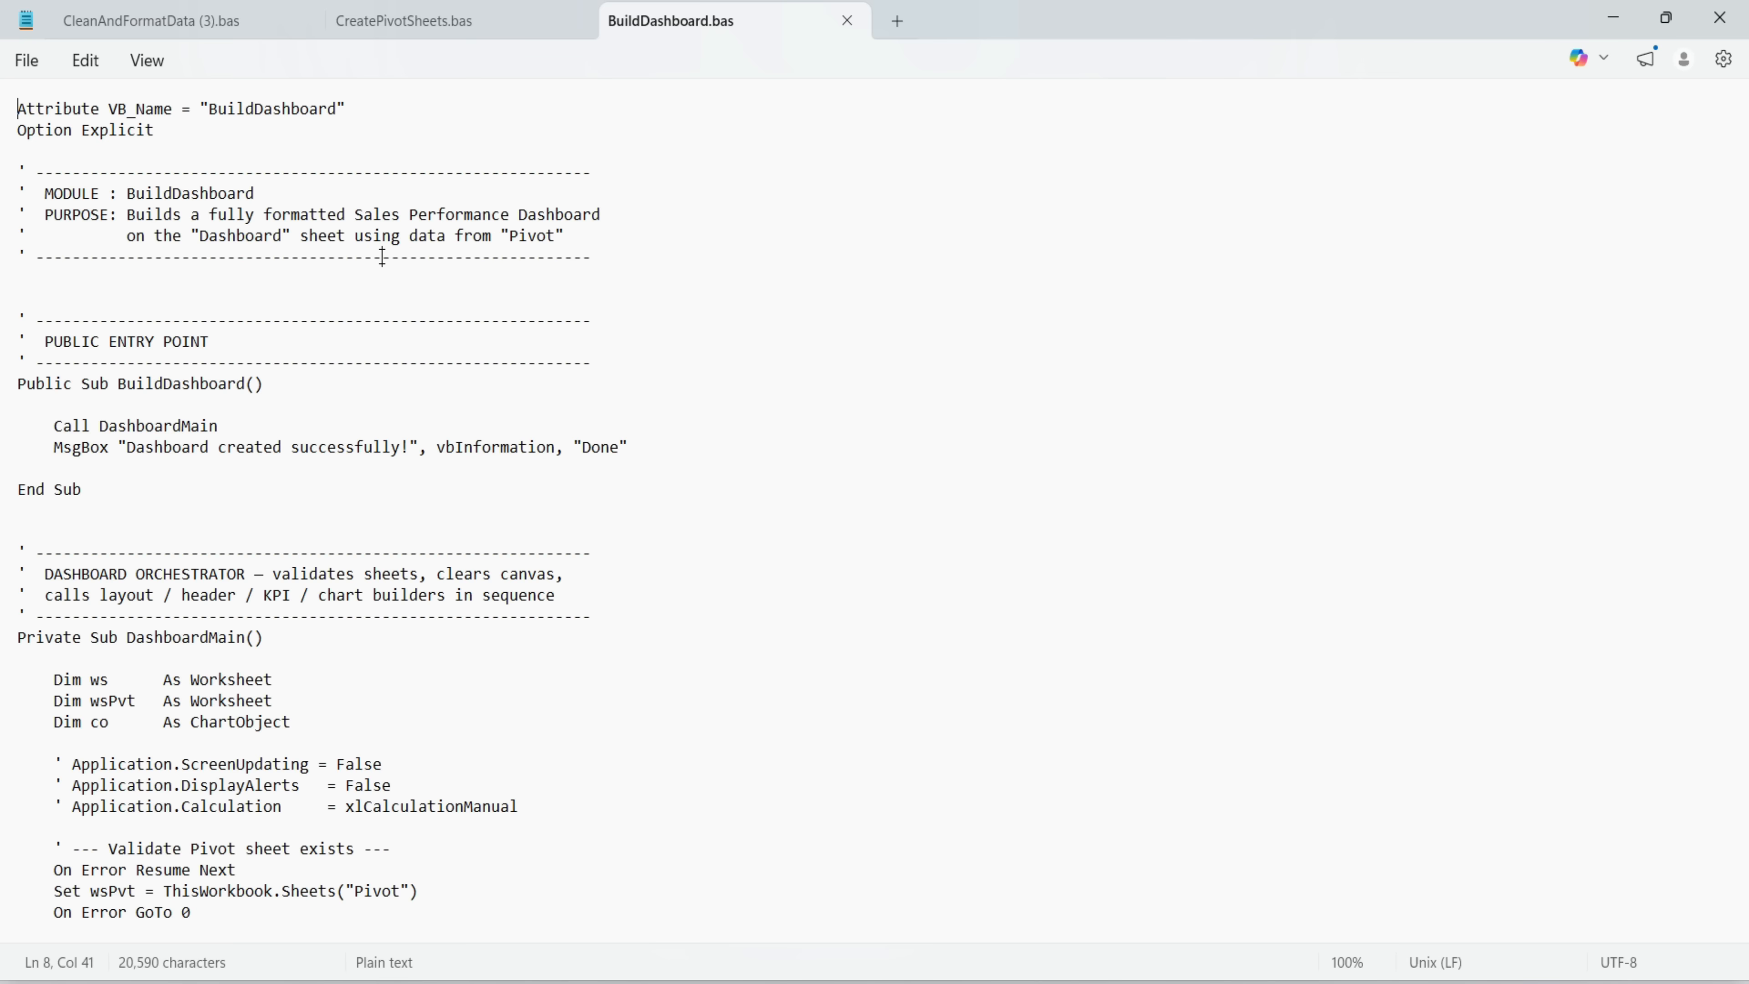
pyautogui.hotkey('ctrl', 'a')
pyautogui.hotkey('ctrl', 'c')
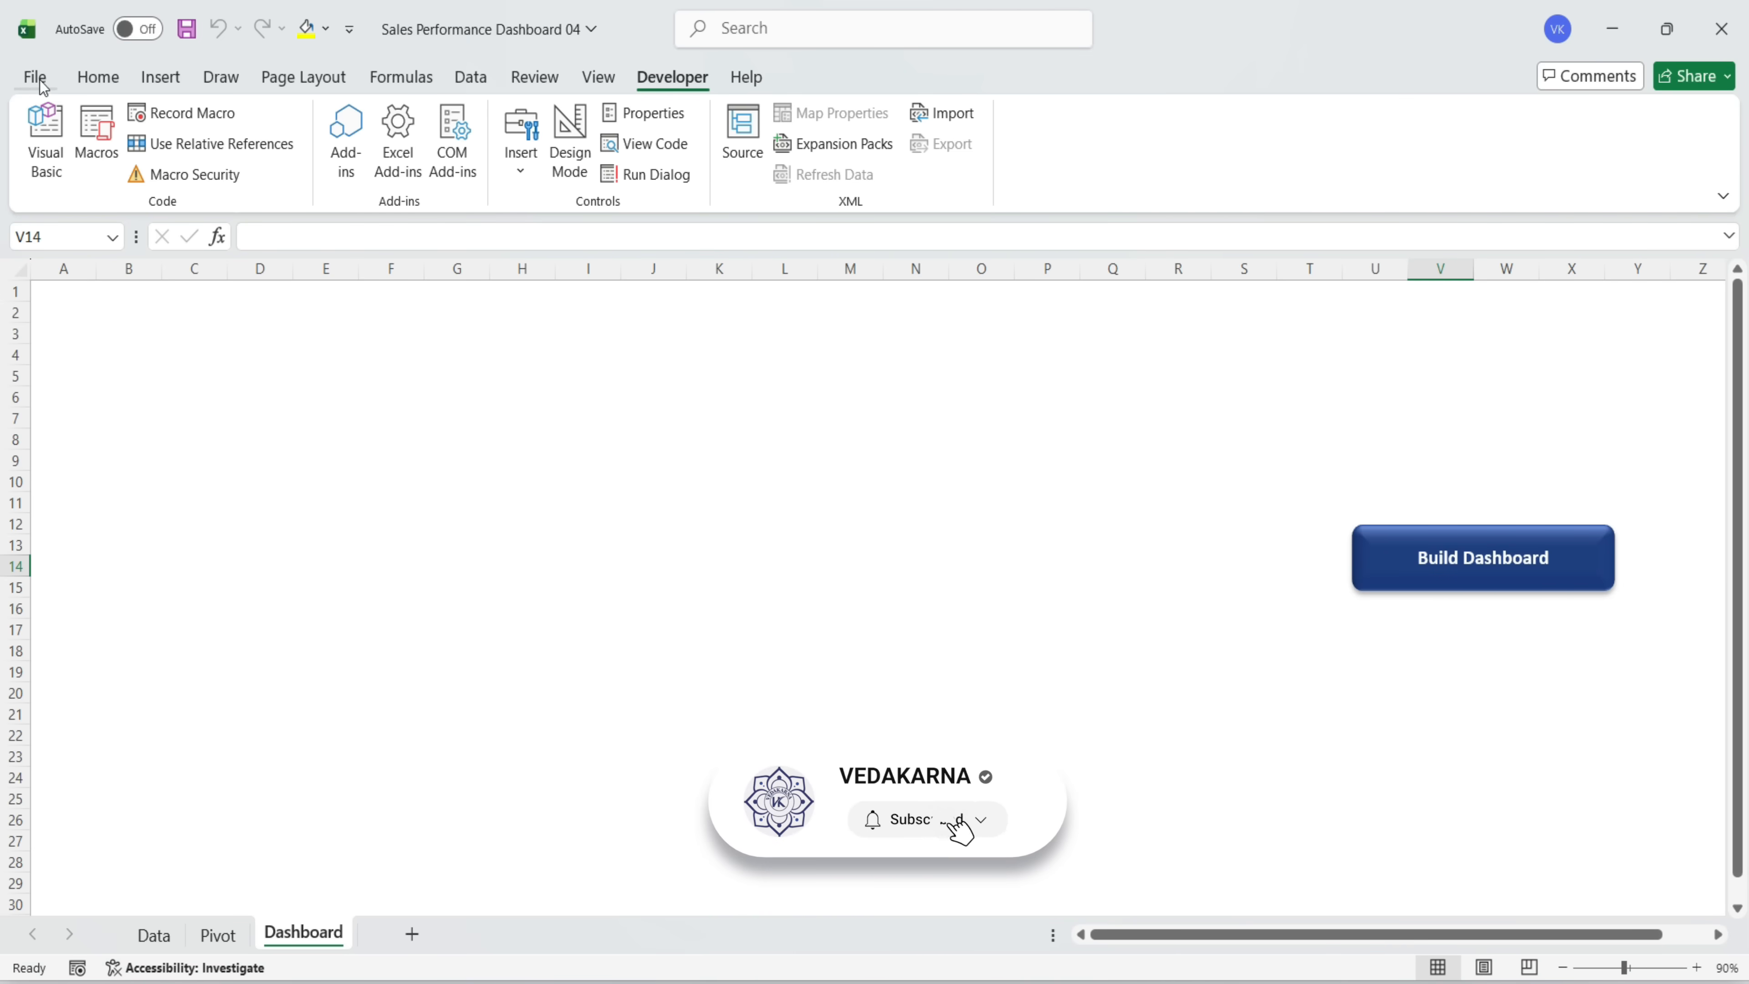
# Insert a new VBA module named Dashboard, paste the copied dashboard code into it and close the Visual Basic editor
pyautogui.click(45, 138)
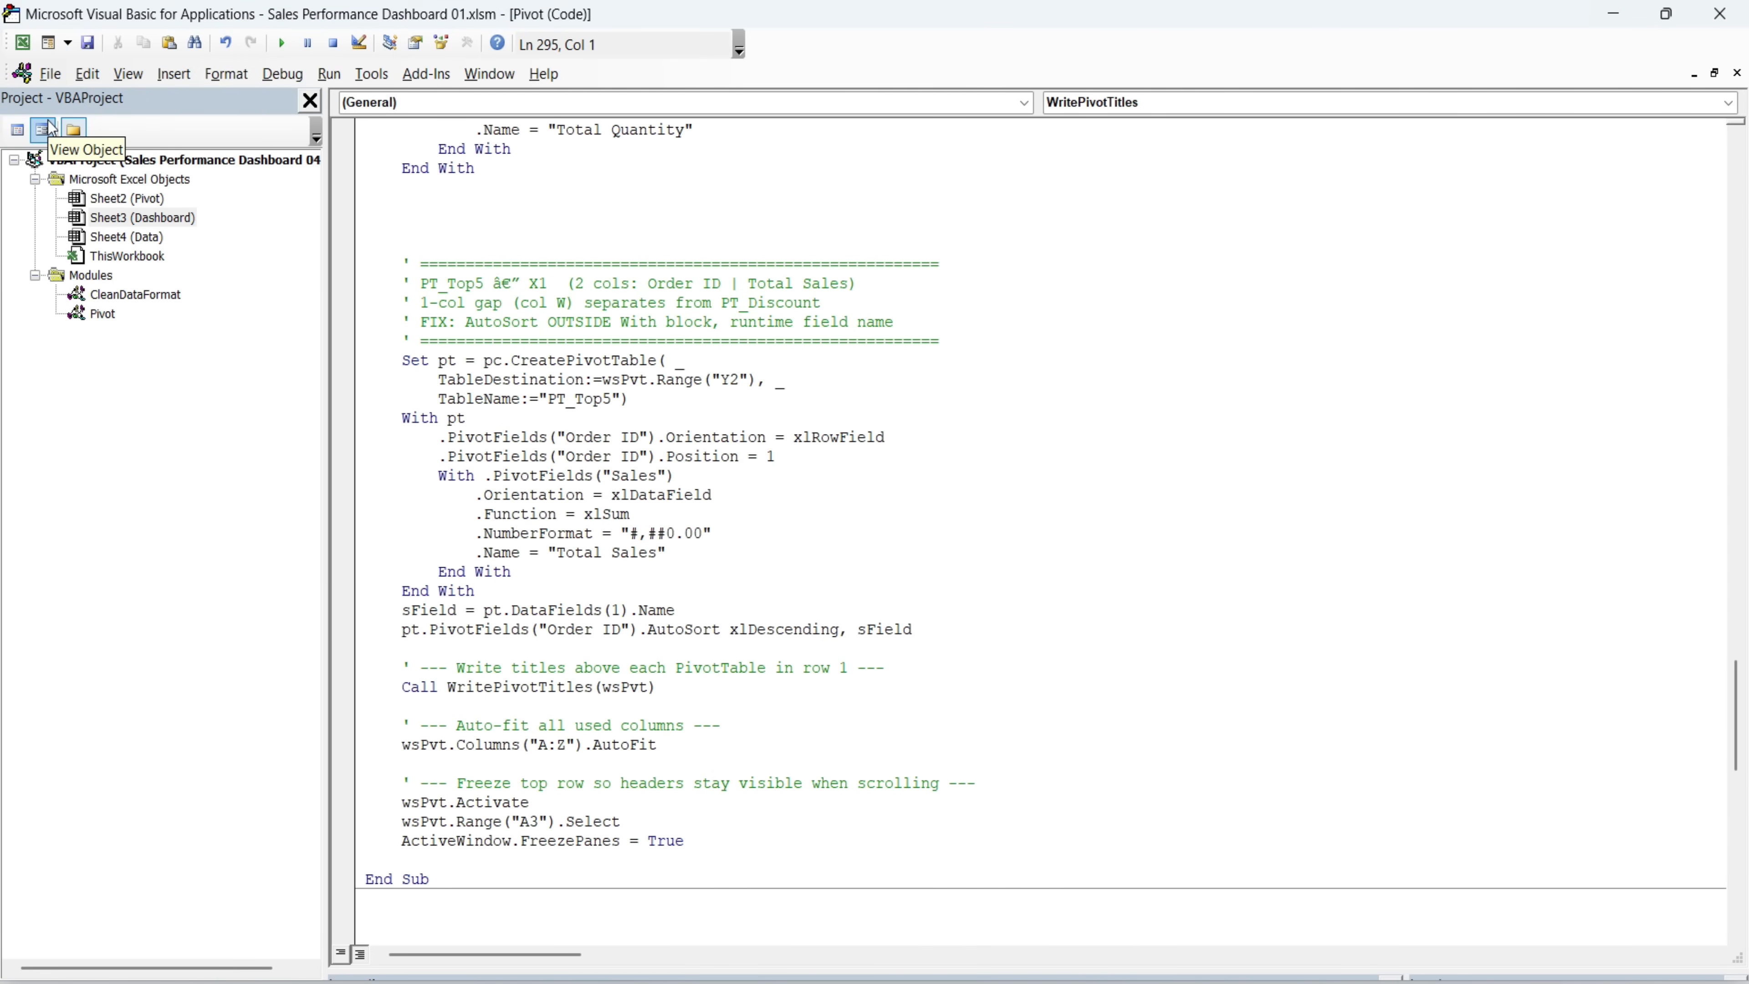
pyautogui.click(175, 75)
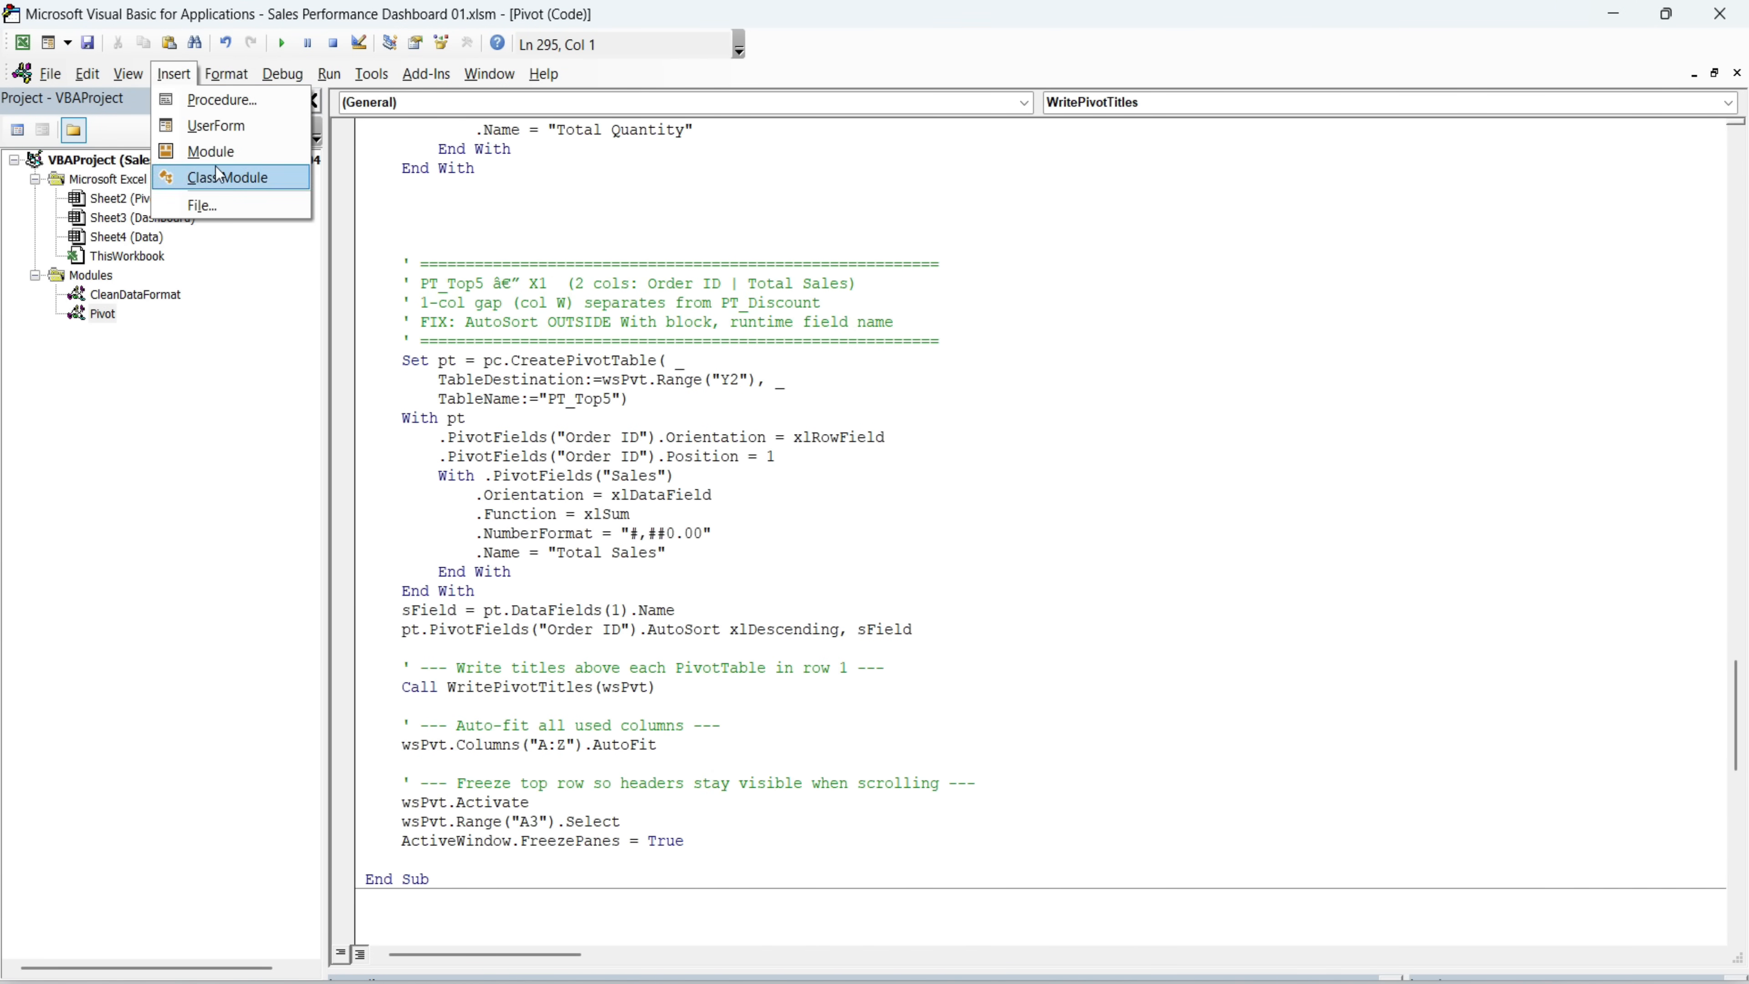
pyautogui.click(215, 151)
pyautogui.click(417, 44)
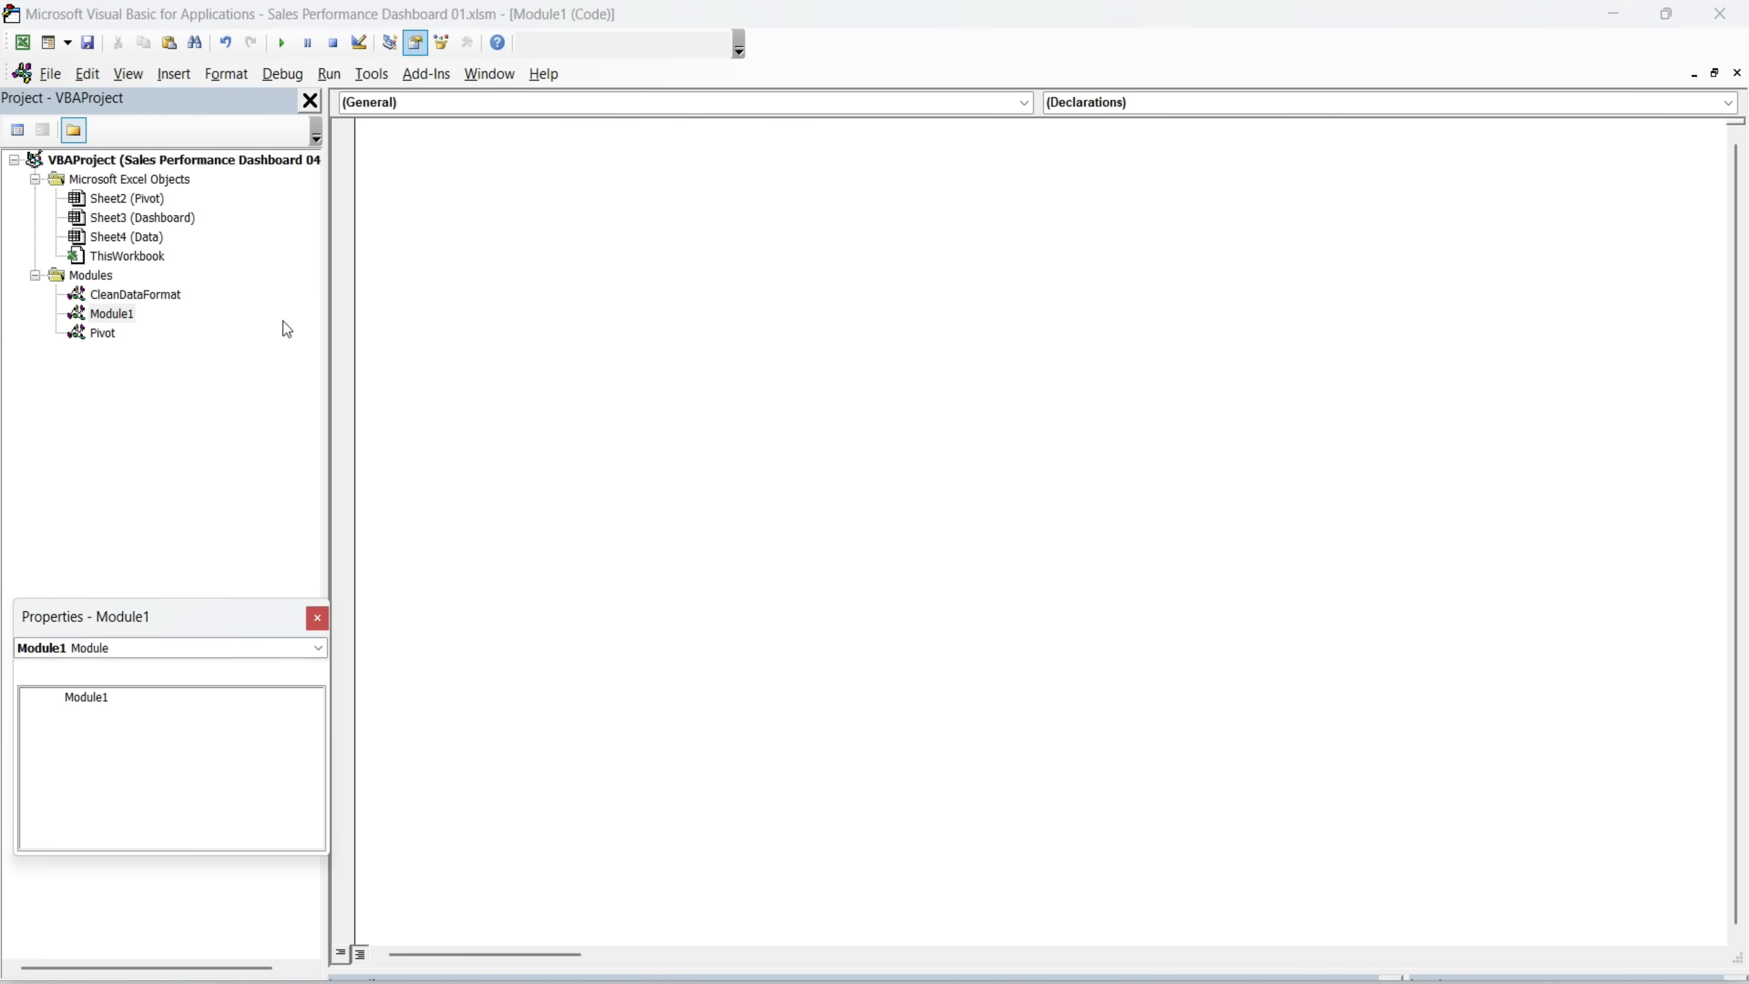
pyautogui.click(318, 618)
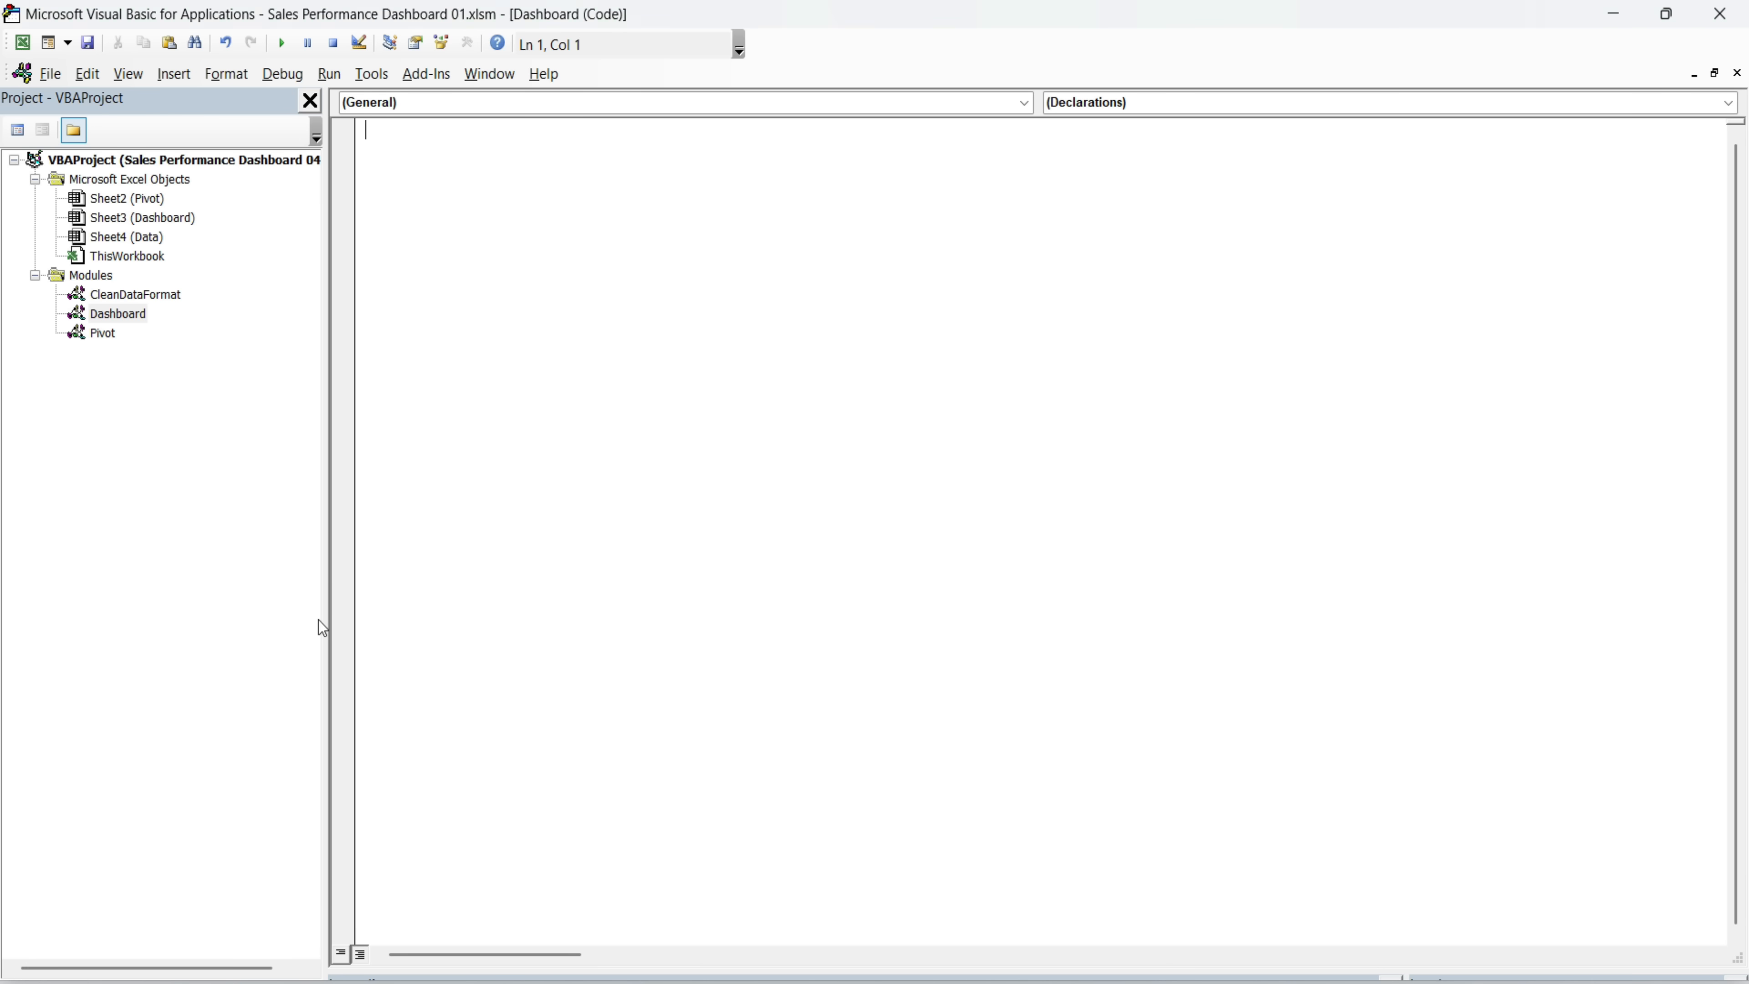
pyautogui.hotkey('ctrl', 'v')
pyautogui.click(1722, 14)
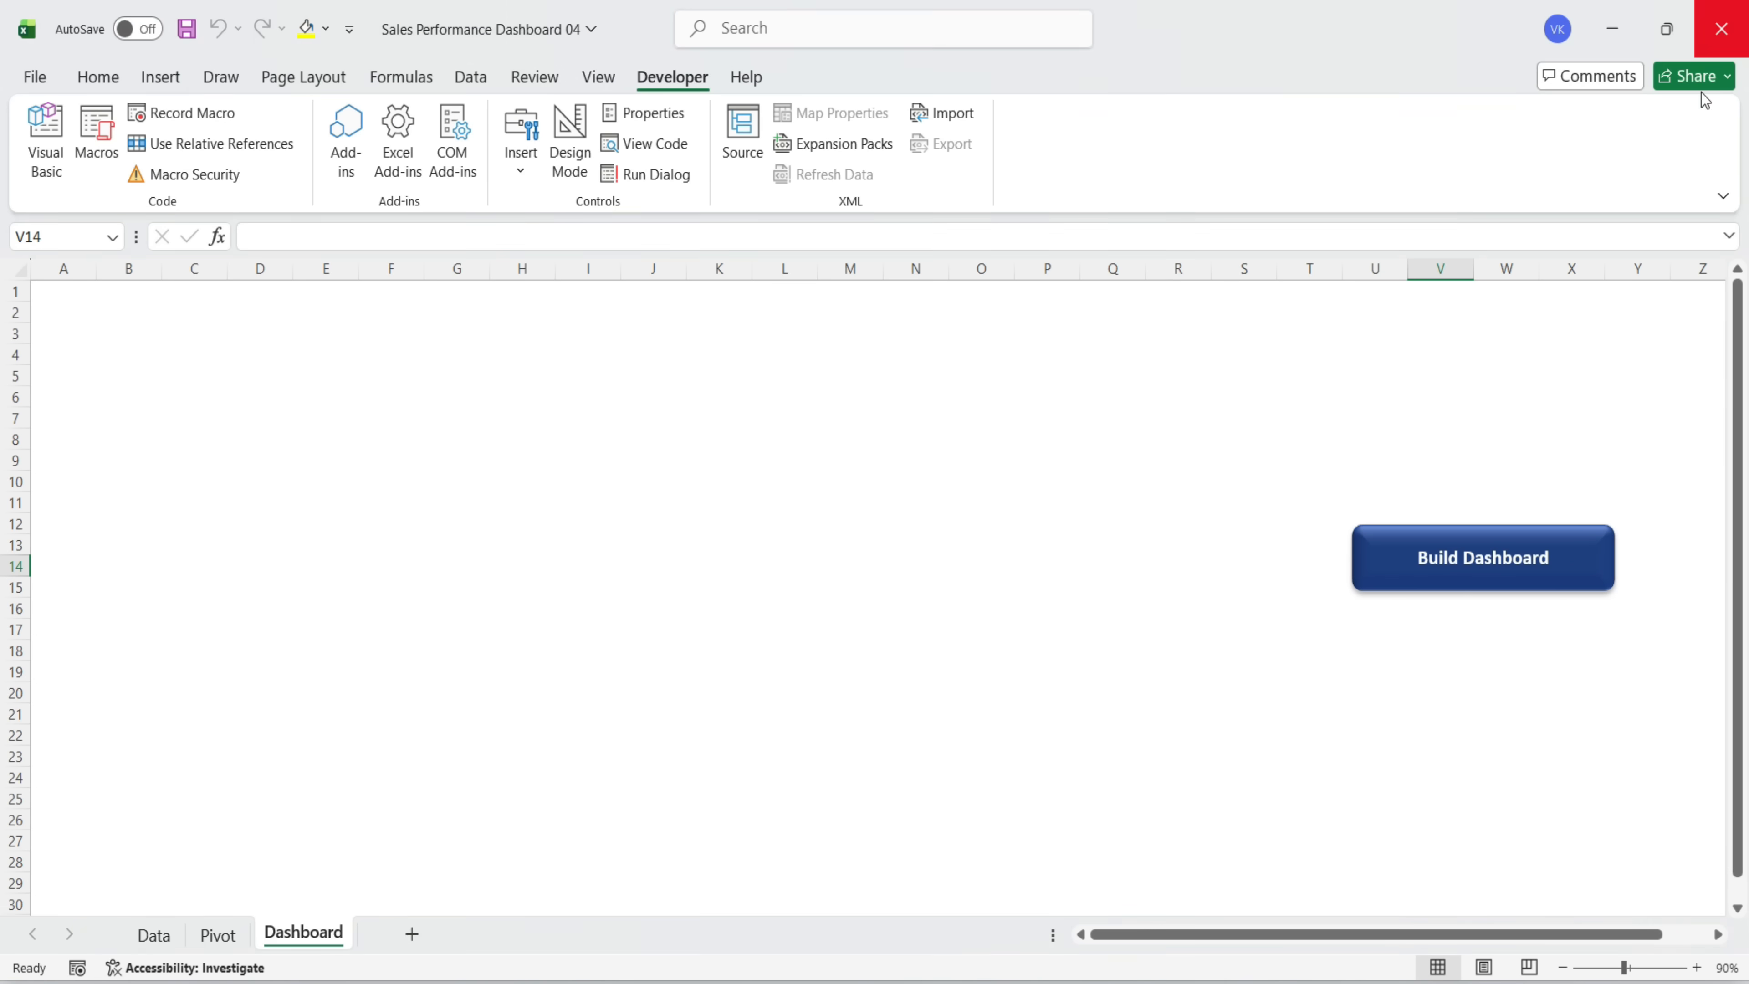
# Assign the BuildDashboard macro to the Build Dashboard shape, run it and dismiss its completion message
pyautogui.rightClick(1442, 591)
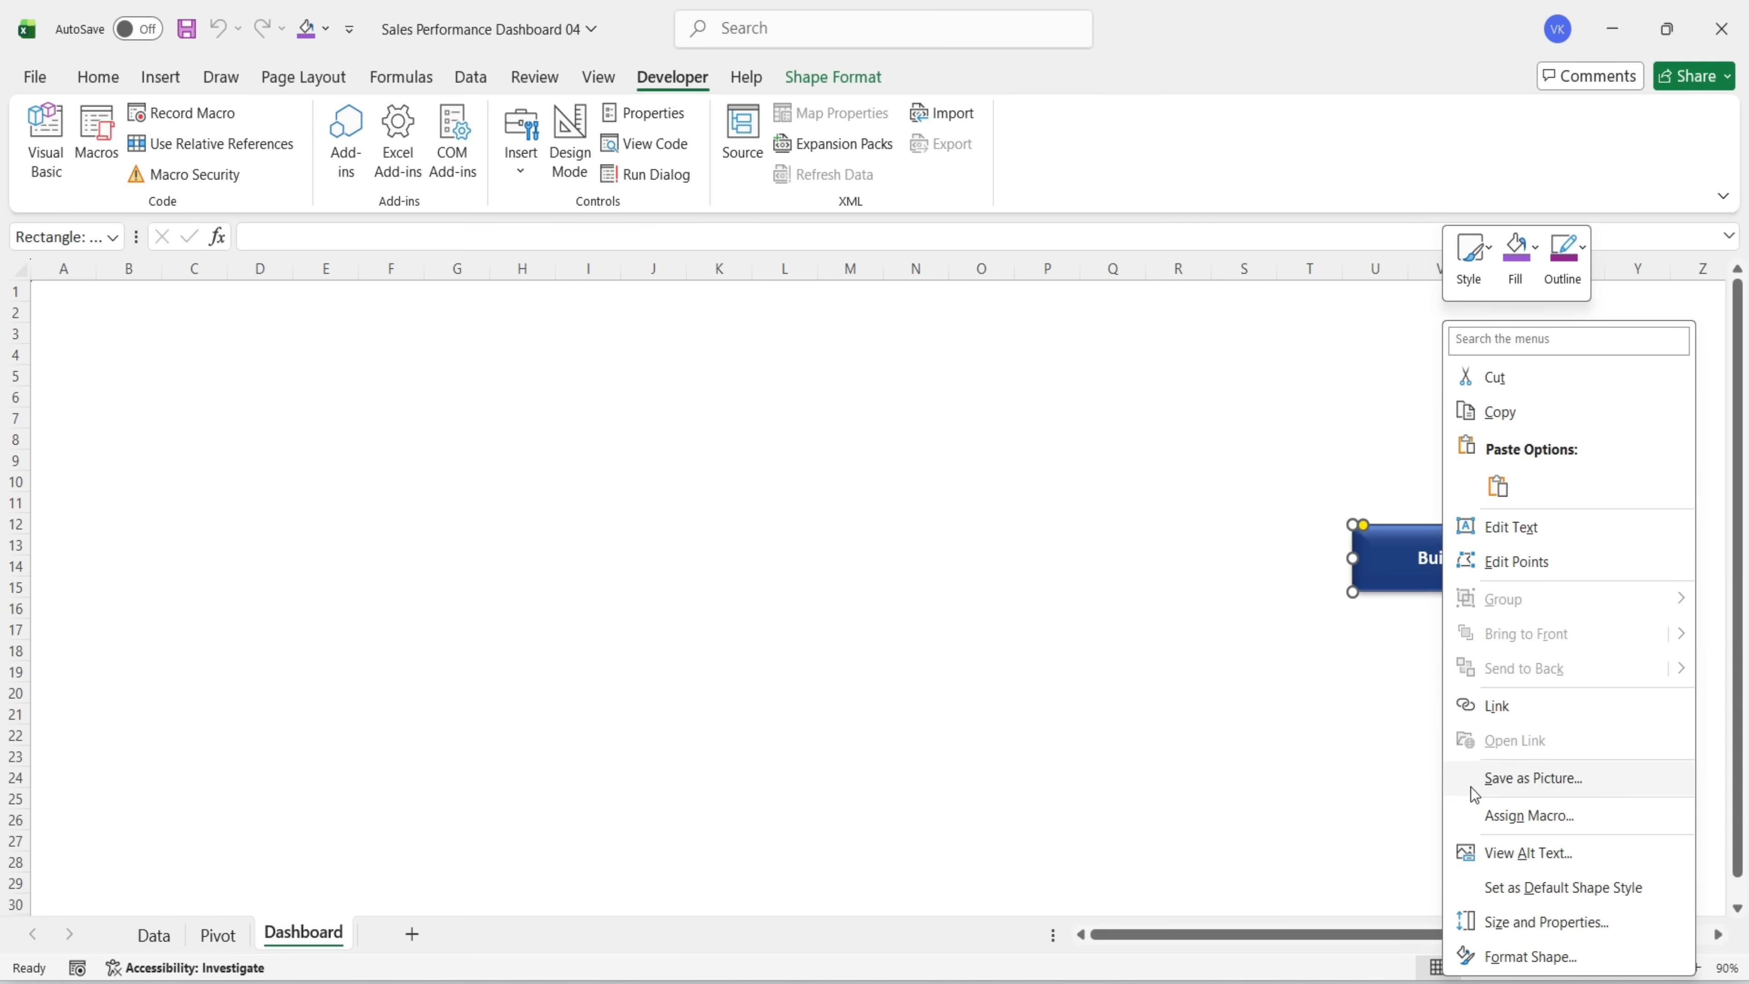
pyautogui.click(1529, 815)
pyautogui.click(1057, 561)
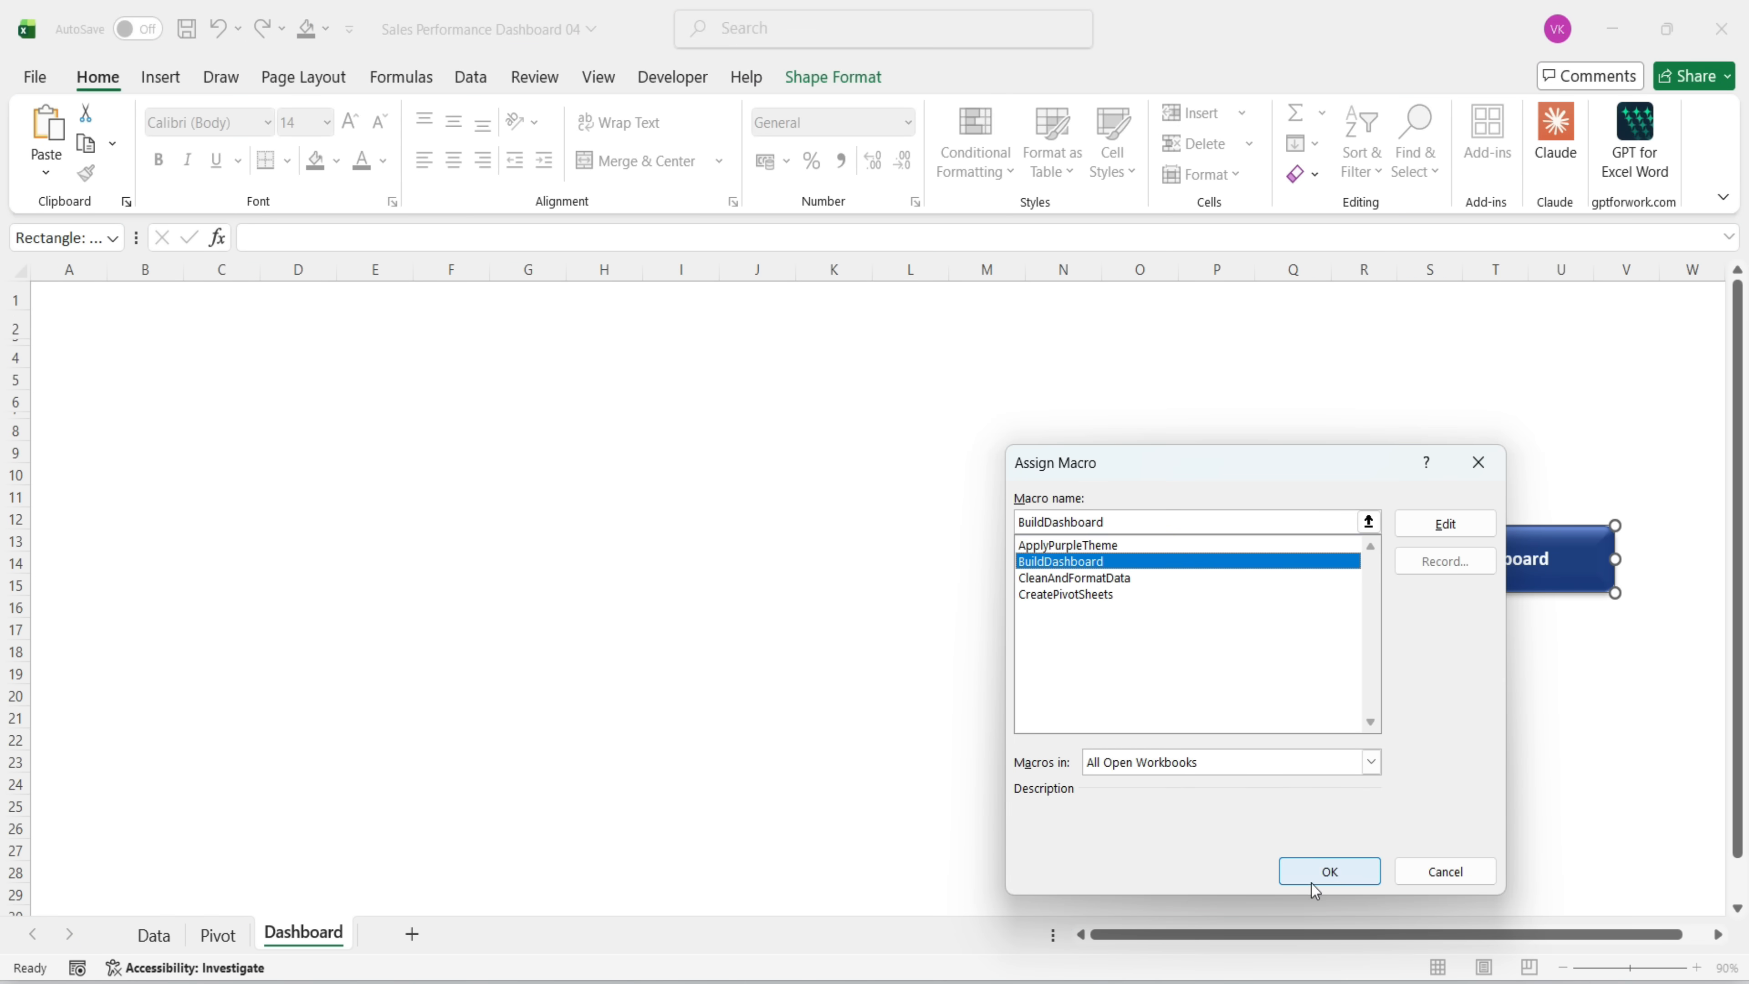
pyautogui.click(1329, 872)
pyautogui.click(1429, 672)
pyautogui.click(1464, 574)
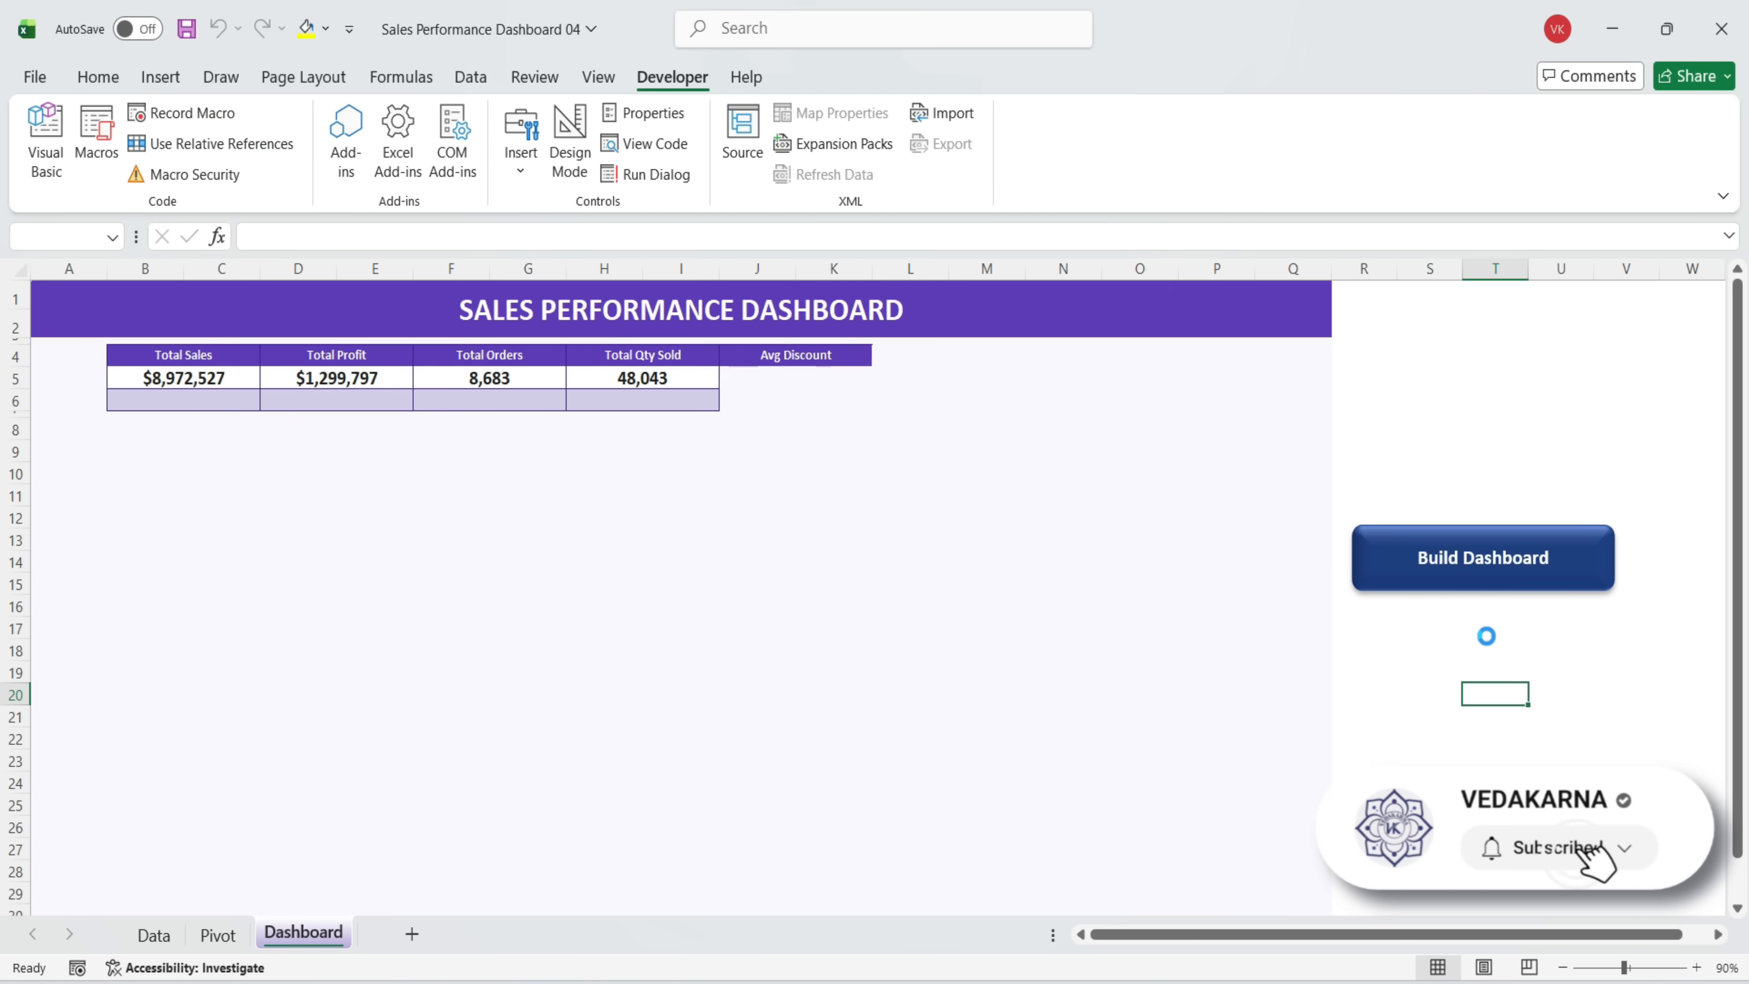
pyautogui.click(961, 593)
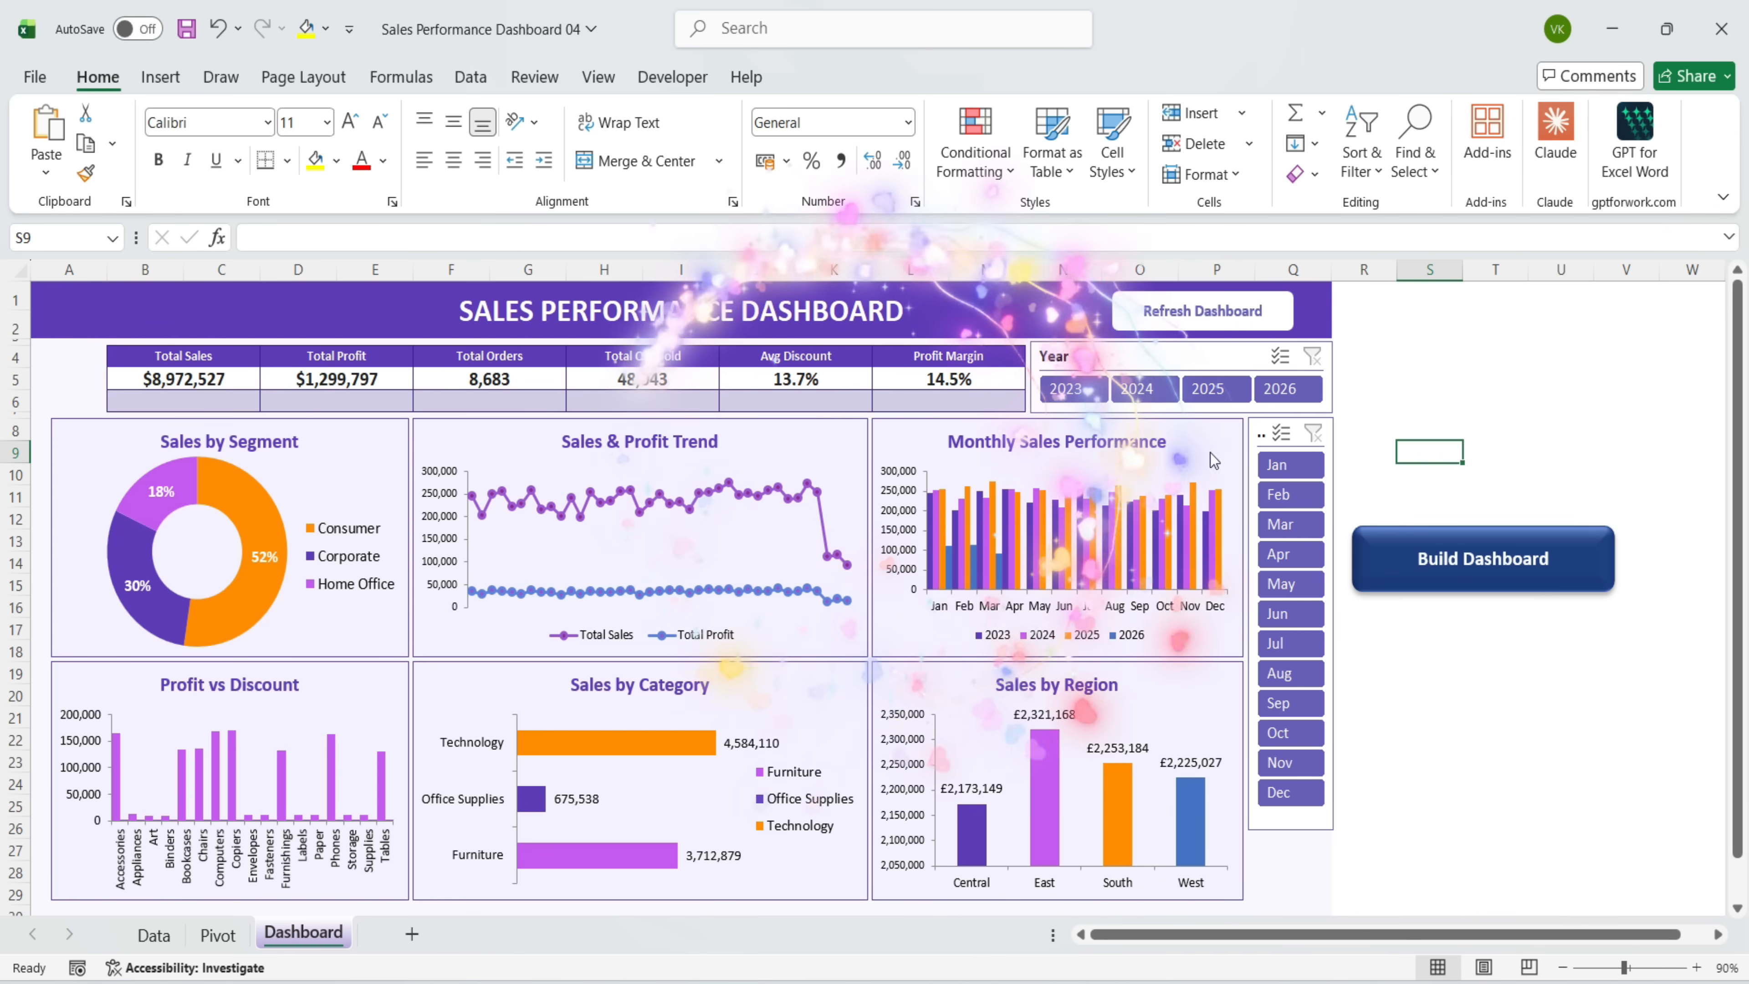
# Filter the dashboard with the slicers to the years 2023 and 2024 and the months Aug to Oct
pyautogui.click(1138, 392)
pyautogui.click(1189, 387)
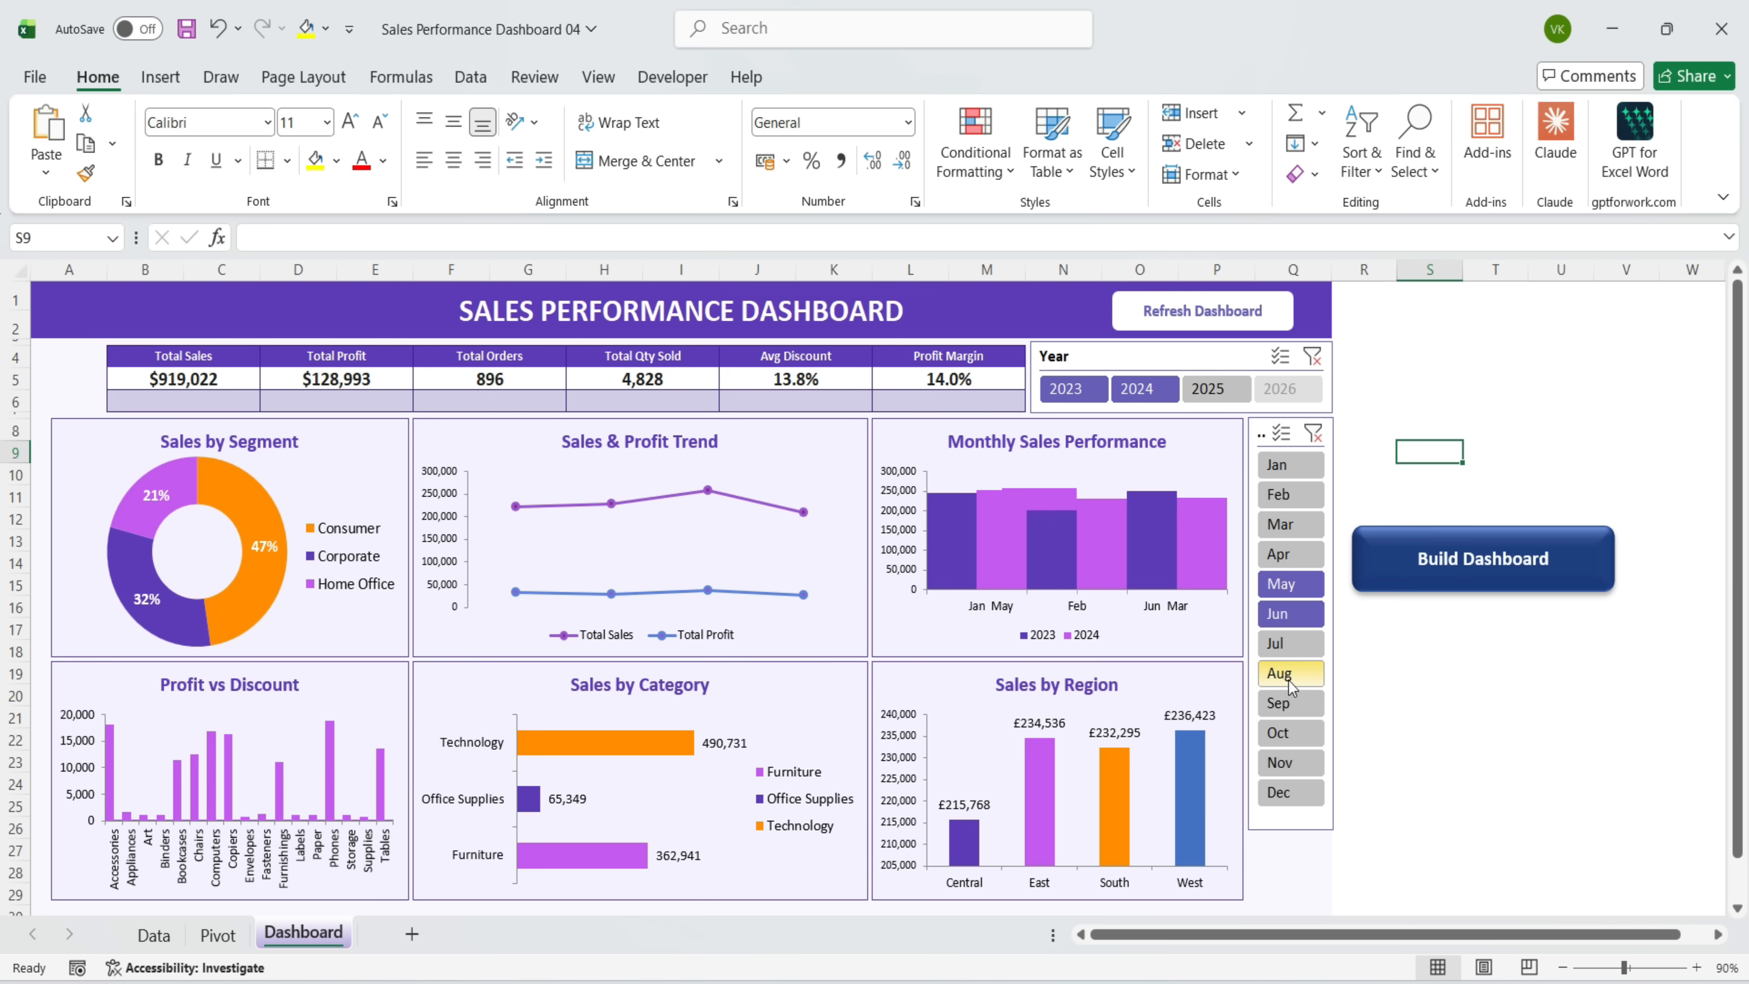
pyautogui.click(1288, 668)
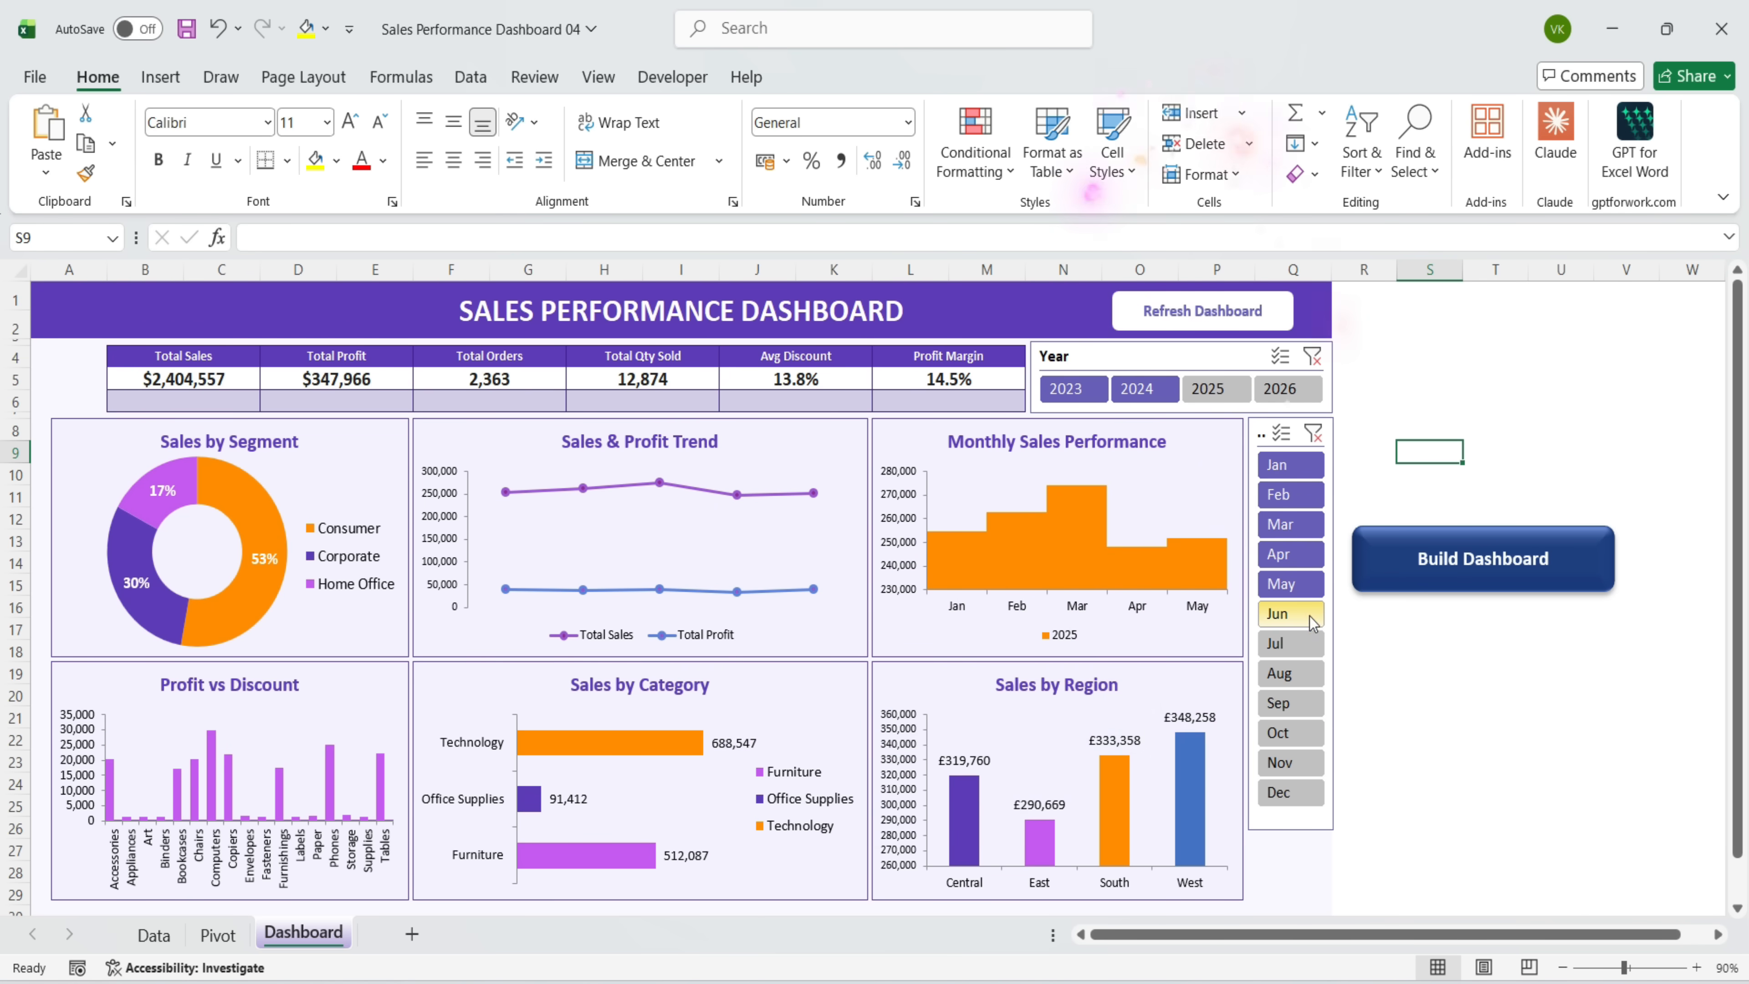
pyautogui.click(1294, 649)
pyautogui.moveTo(1288, 673); pyautogui.dragTo(1294, 733)
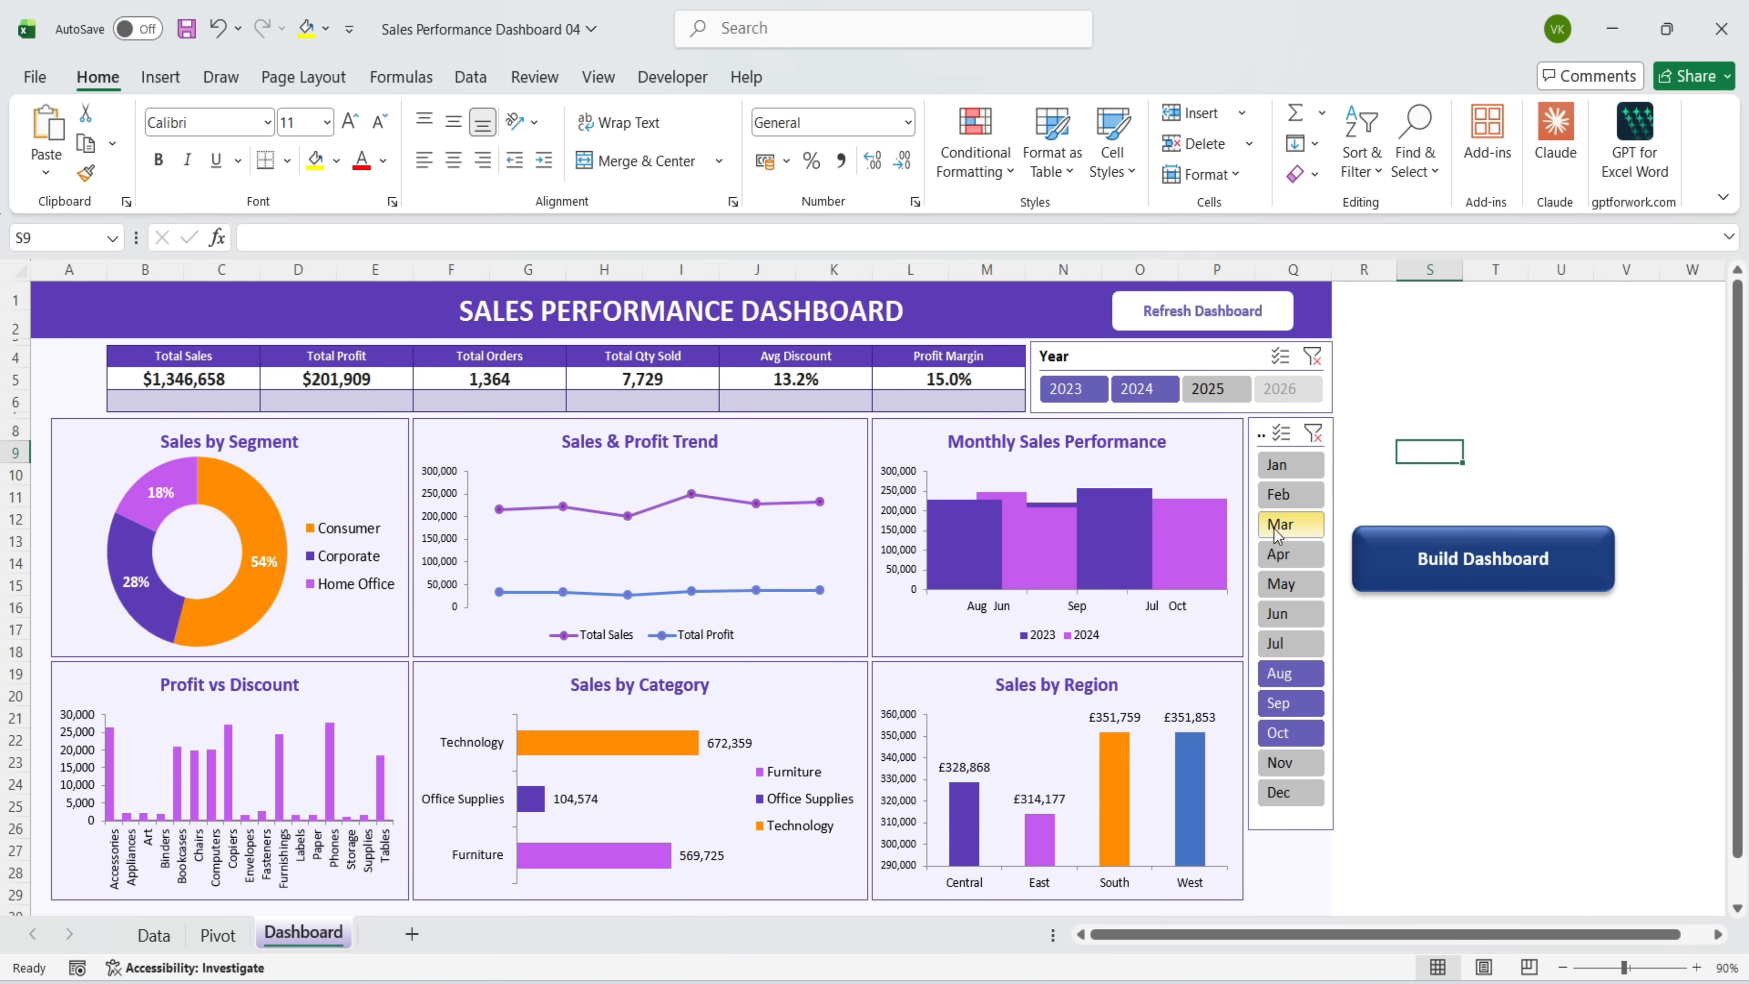